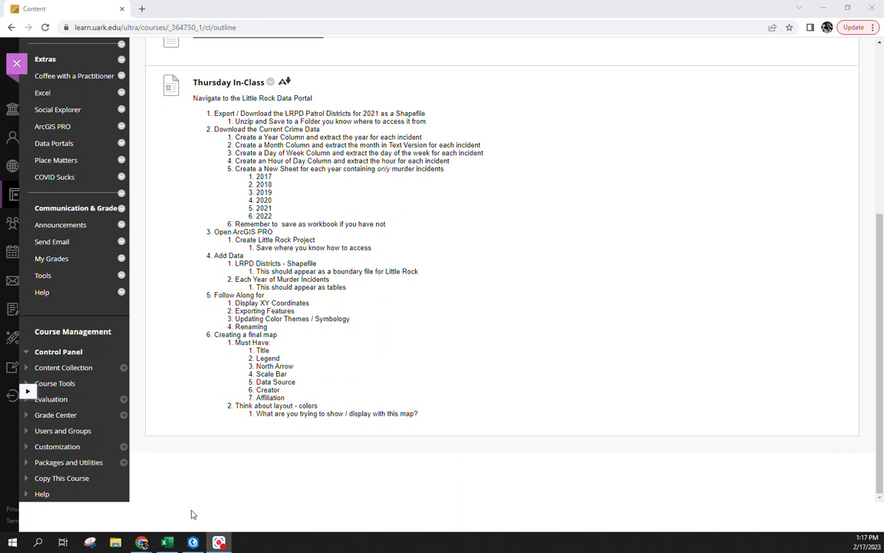
scroll(287, 254, up, 1)
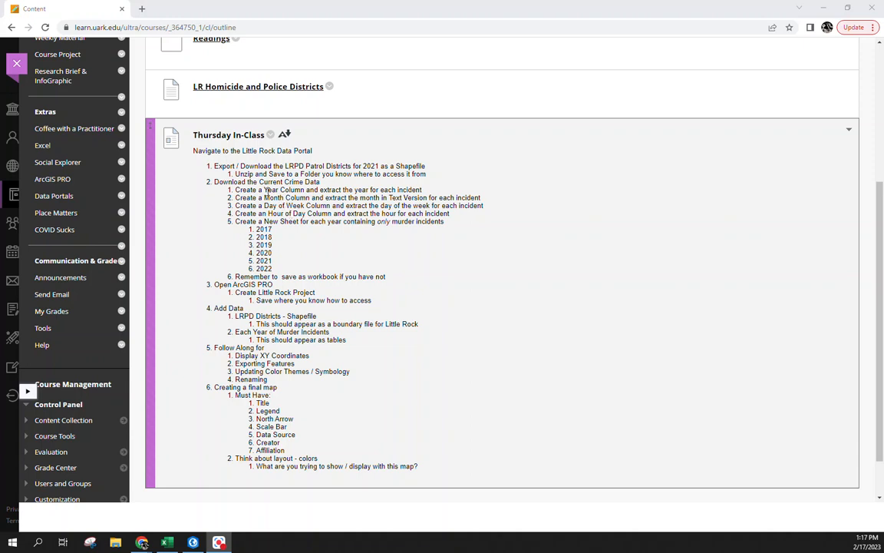
double_click(270, 190)
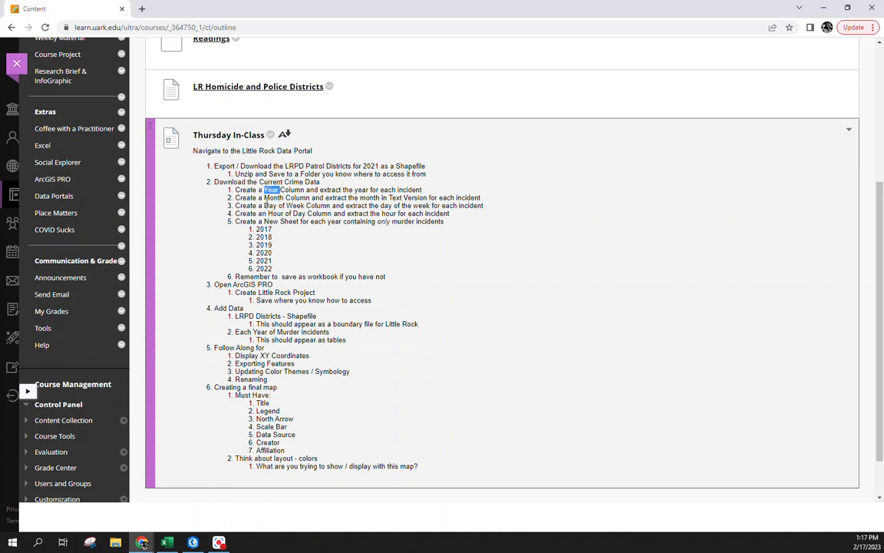
click(279, 197)
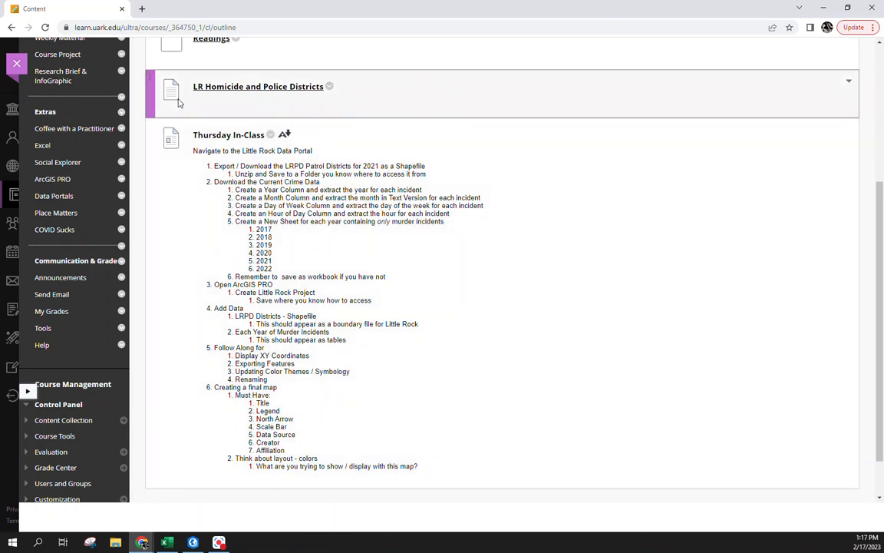
Open Little Rock's Data Hub at data.littlerock.gov in a new browser tab and browse its Safe City category.
click(141, 8)
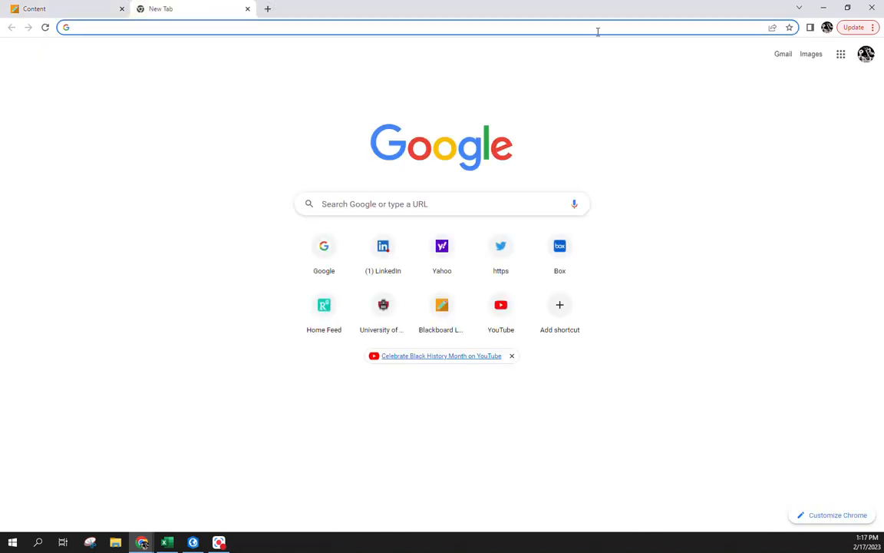
text(data)
key(Return)
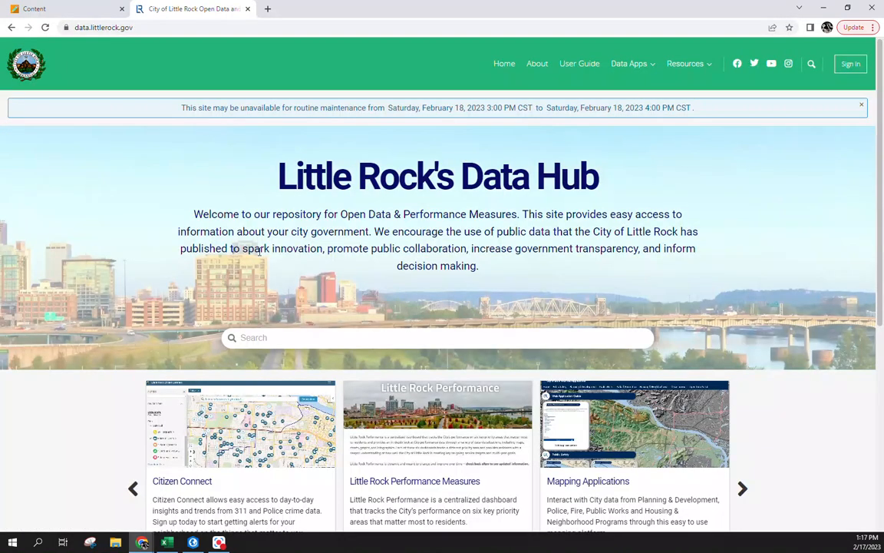
scroll(259, 251, down, 5)
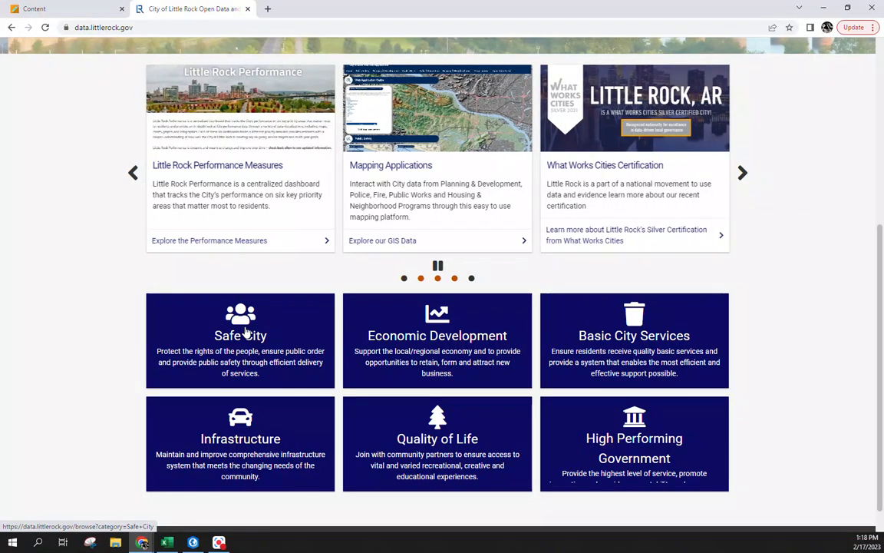
click(245, 331)
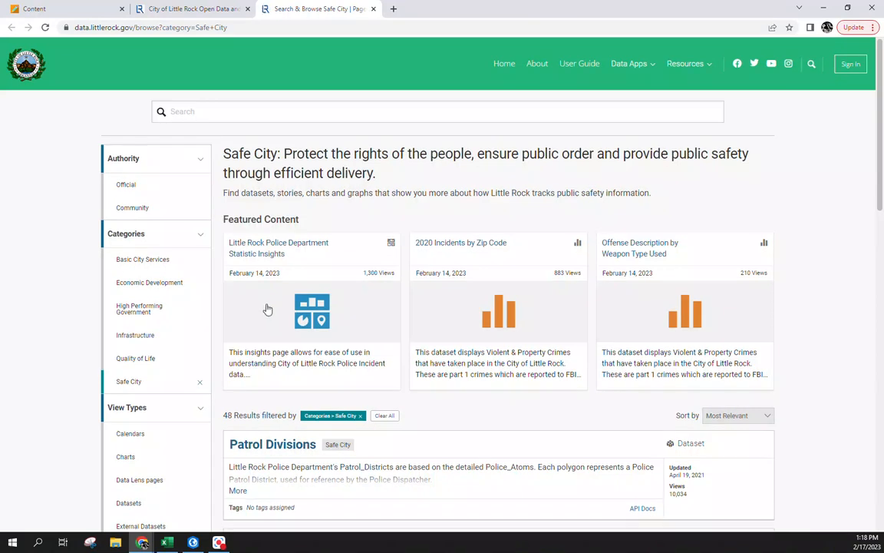
Open the Patrol Districts dataset and export it as a Shapefile.
scroll(295, 281, down, 5)
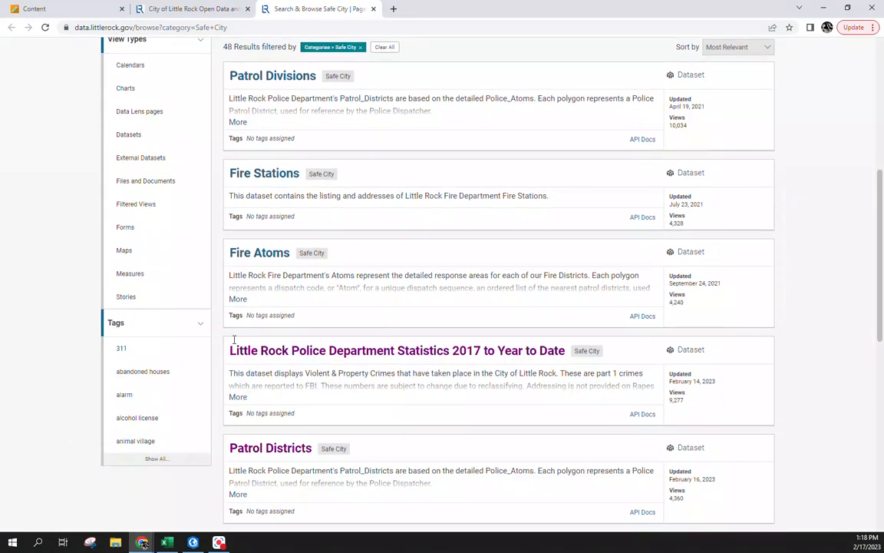
click(278, 452)
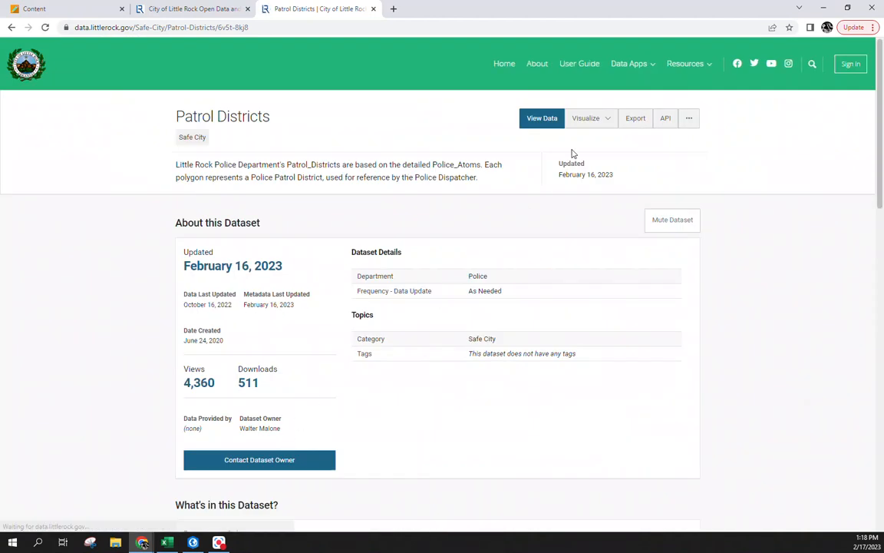
click(634, 123)
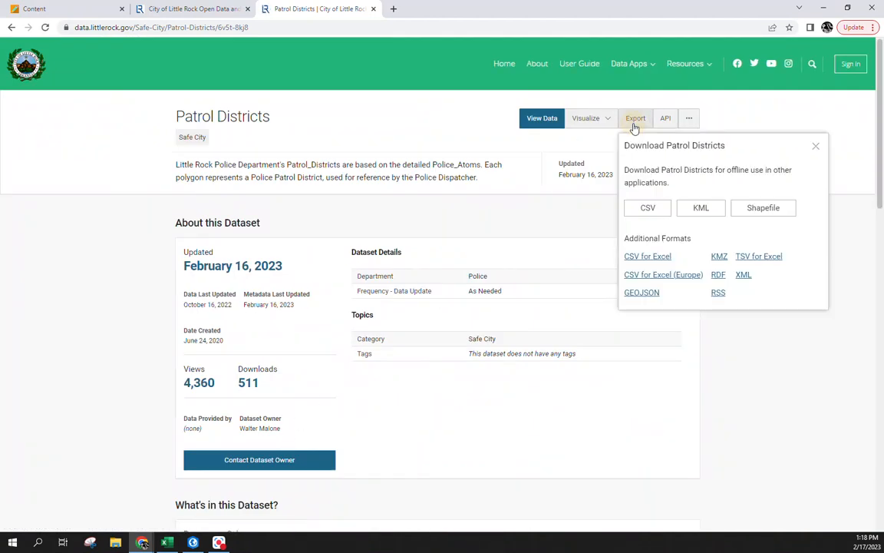
click(768, 208)
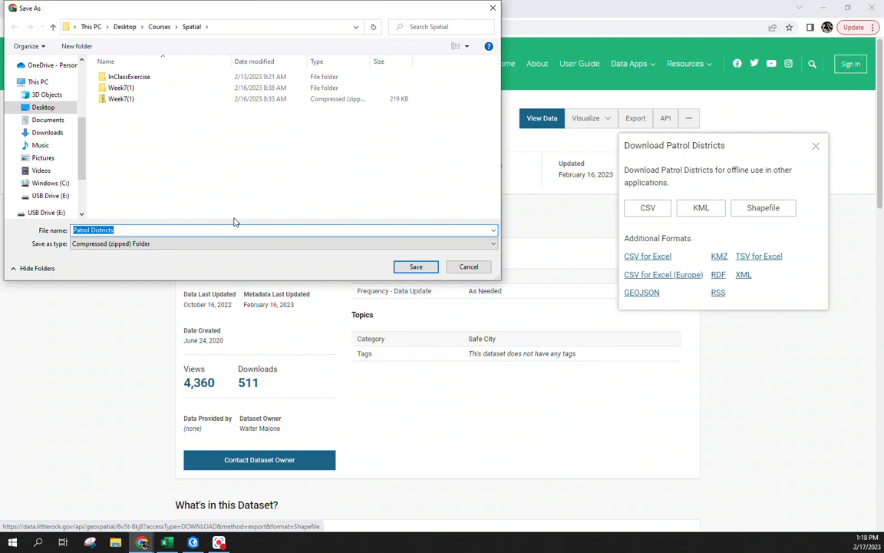
Create a folder named Week5_InClassArc inside Spatial and save the Patrol Districts zip file in it.
click(198, 166)
right_click(199, 165)
right_click(166, 149)
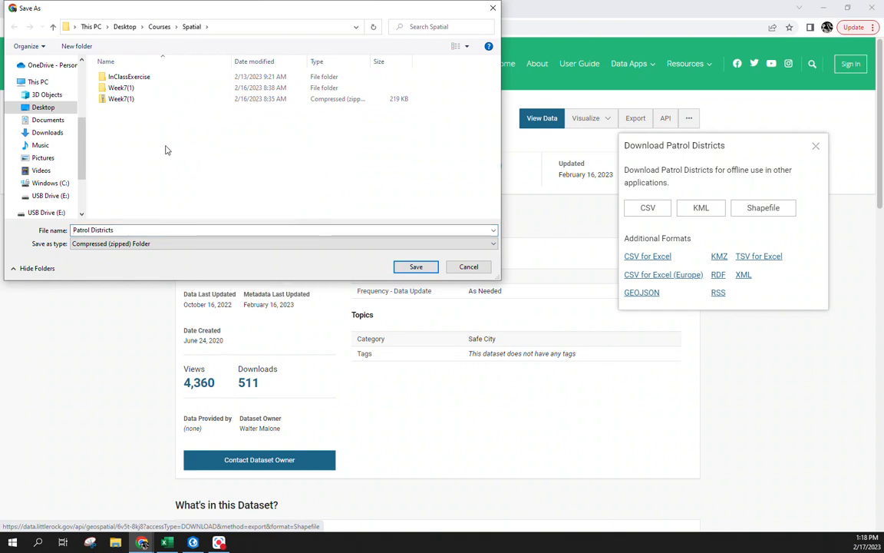
mouse_move(246, 258)
click(349, 258)
text(We)
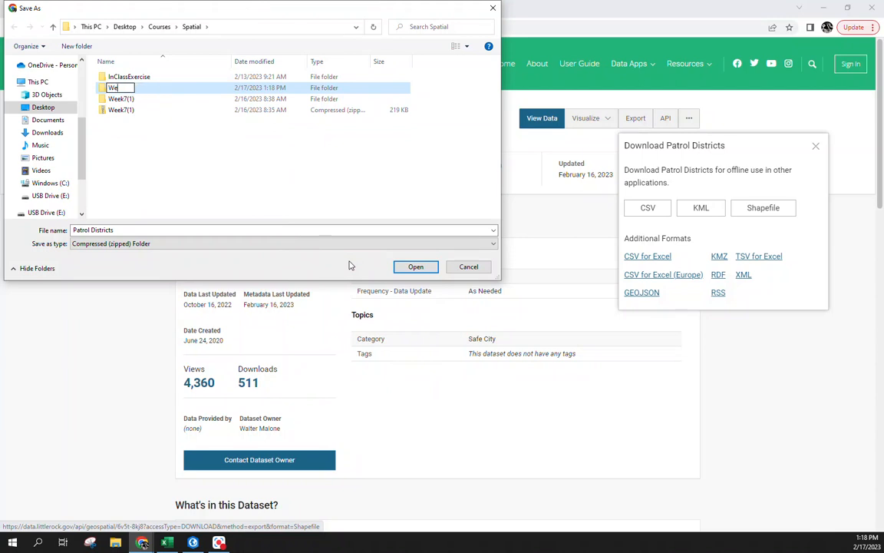
text(ek5_InClassArc)
key(Return)
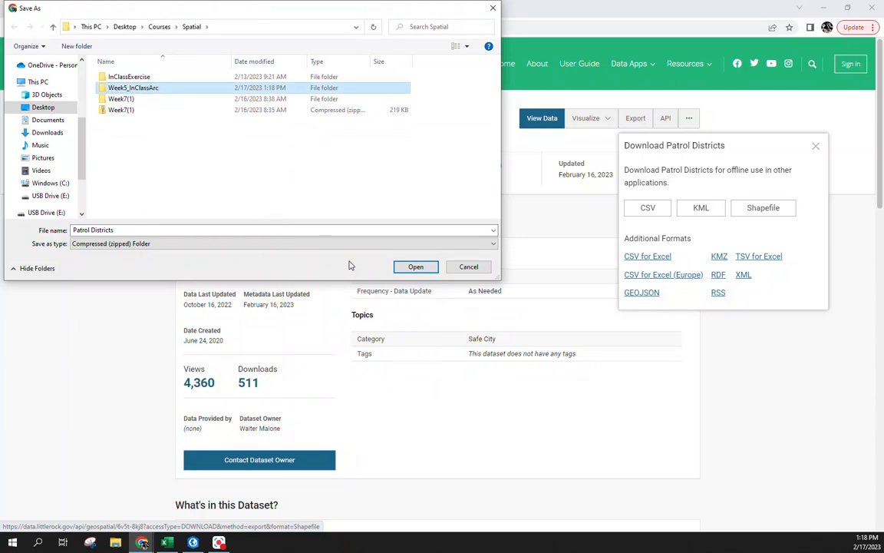
double_click(151, 86)
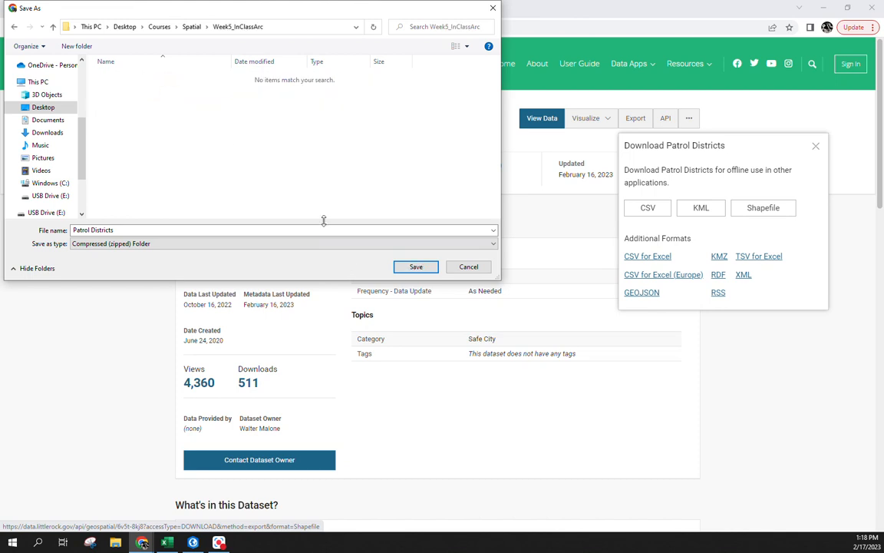
click(416, 266)
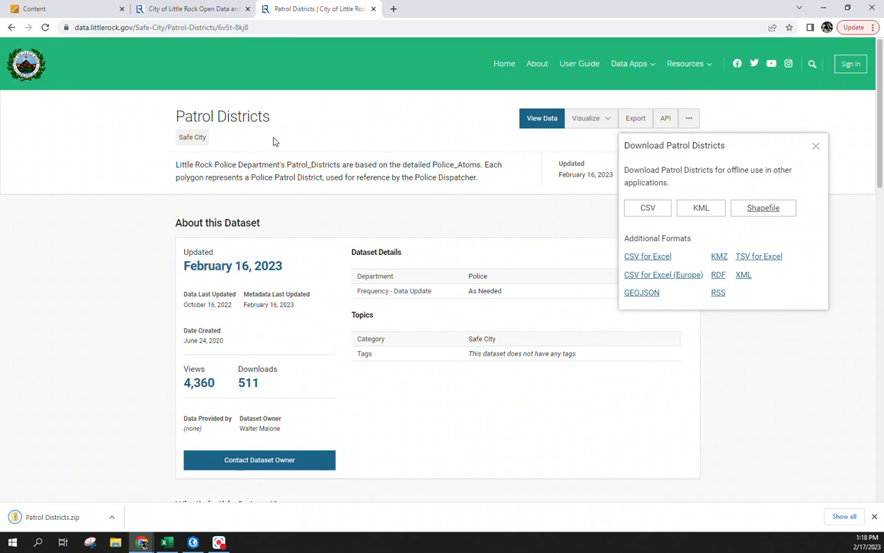
Export the Little Rock Police Department Statistics 2017 to Year to Date dataset as CSV for Excel, saved as LRPD_CrimeData.
click(11, 27)
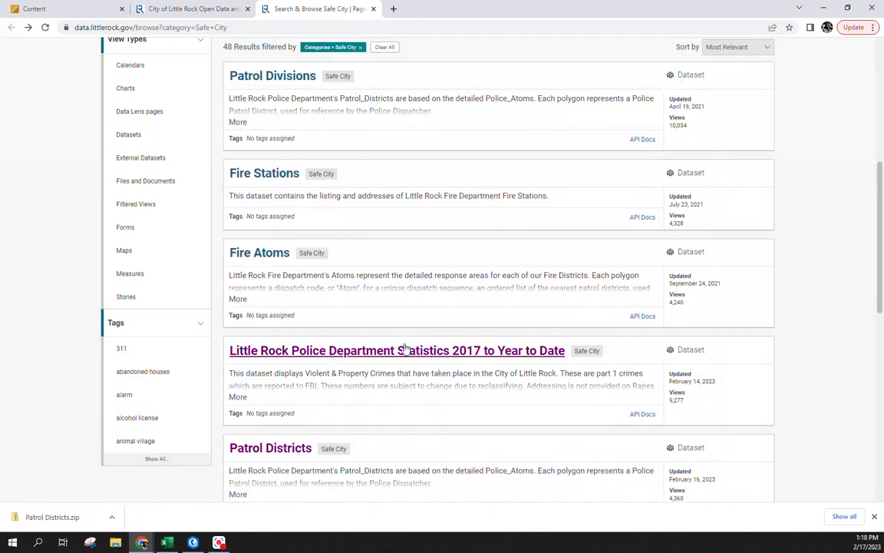
click(406, 350)
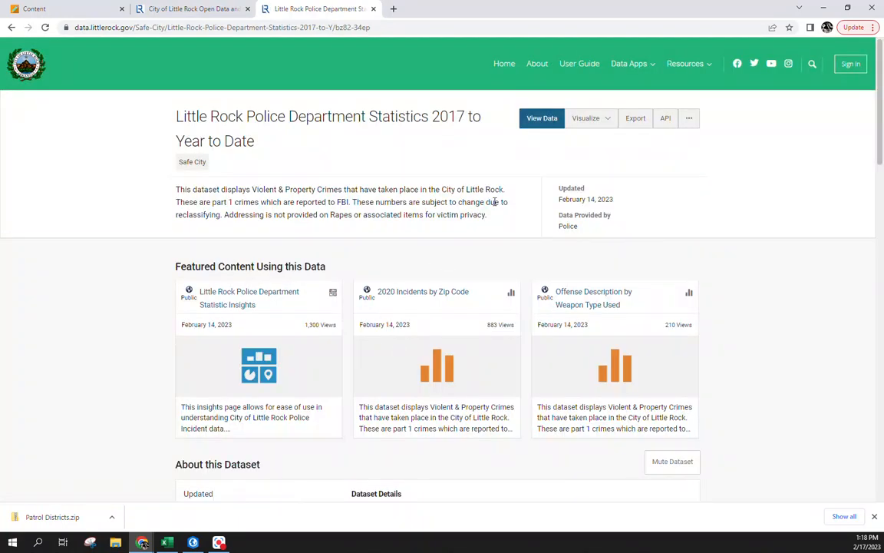
click(645, 124)
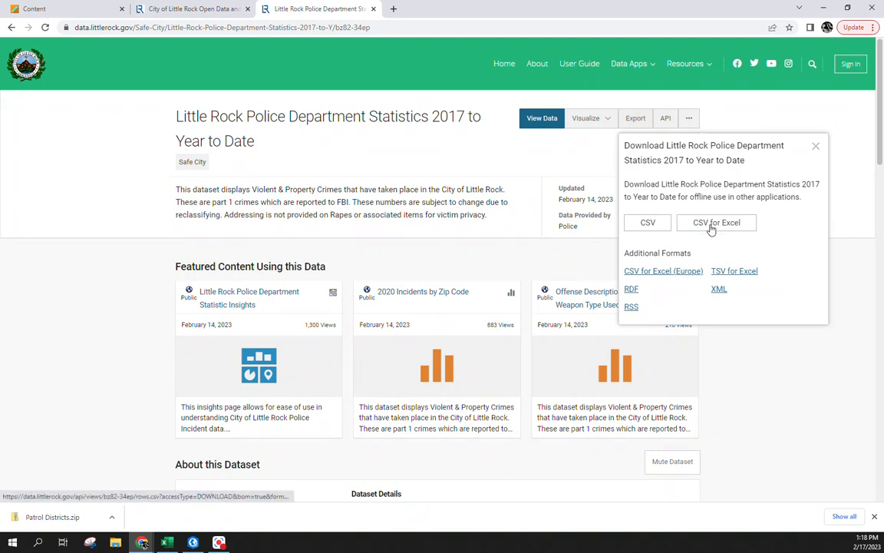
click(712, 226)
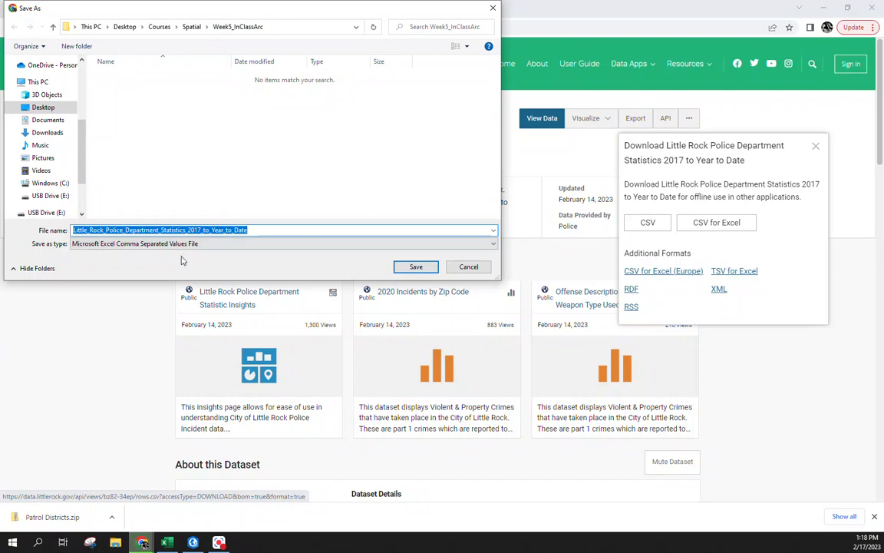
text(LRPD_Crime)
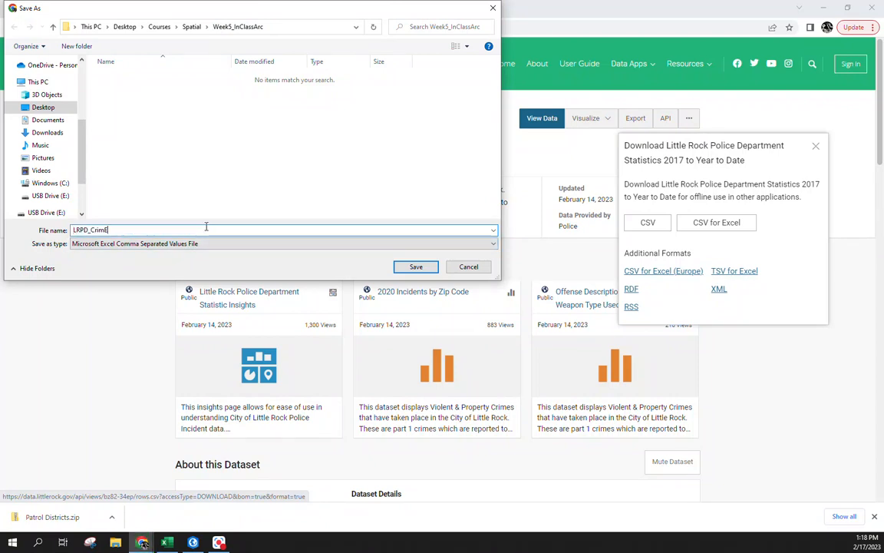
text(Data)
key(Return)
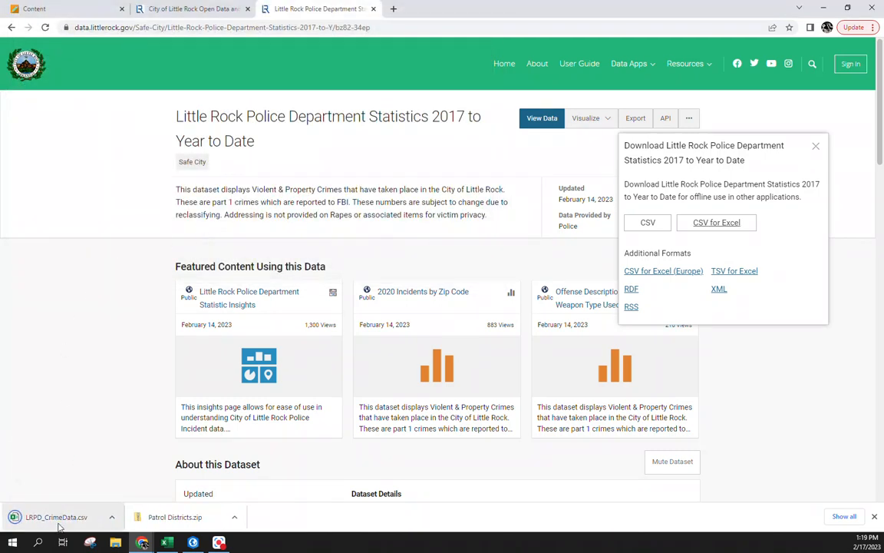
Open the downloaded LRPD_CrimeData.csv in Excel and maximize its window.
click(60, 516)
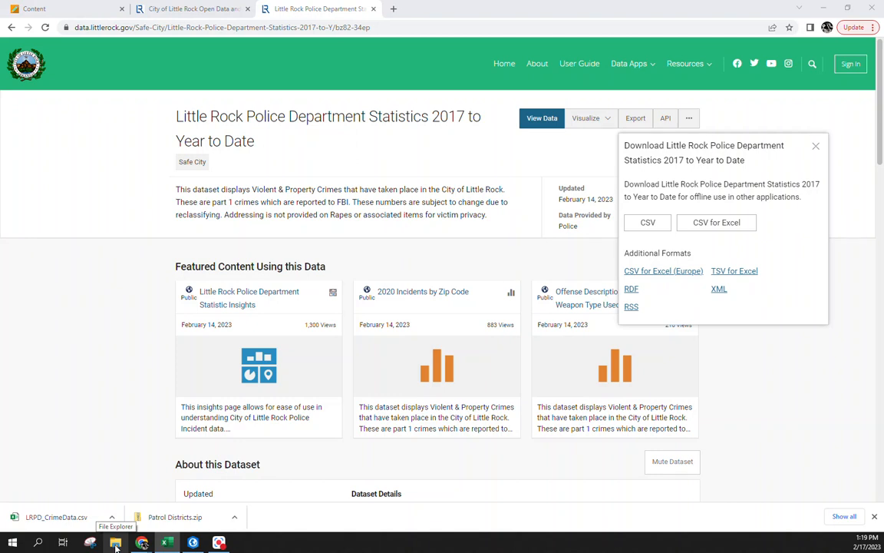
click(167, 542)
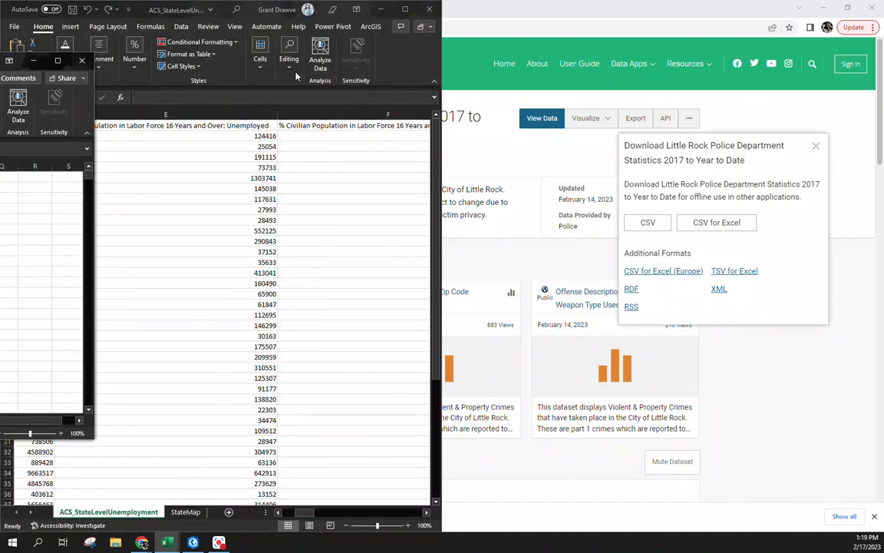
click(380, 9)
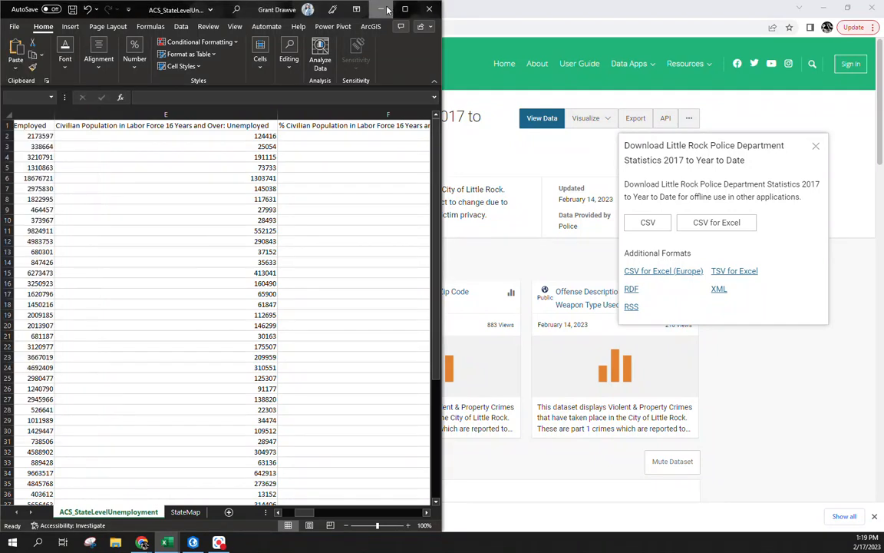
drag(20, 59, 524, 86)
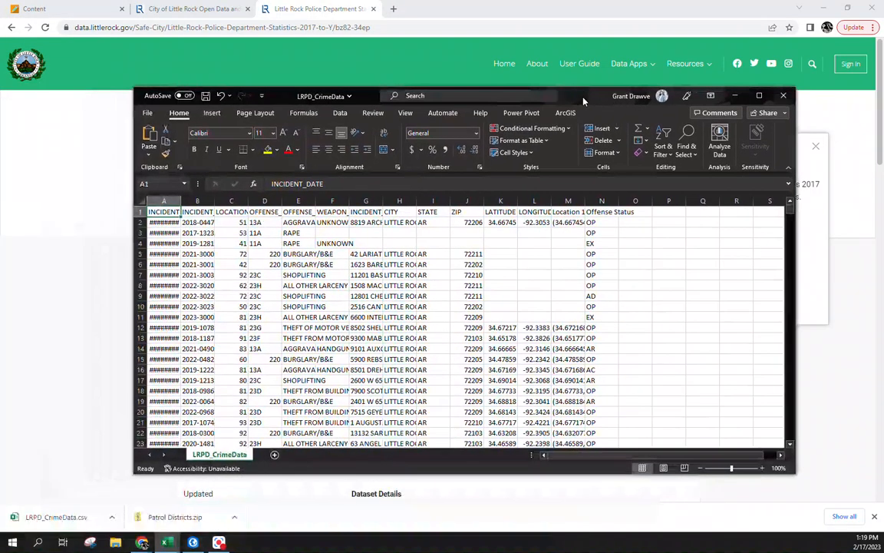
click(758, 96)
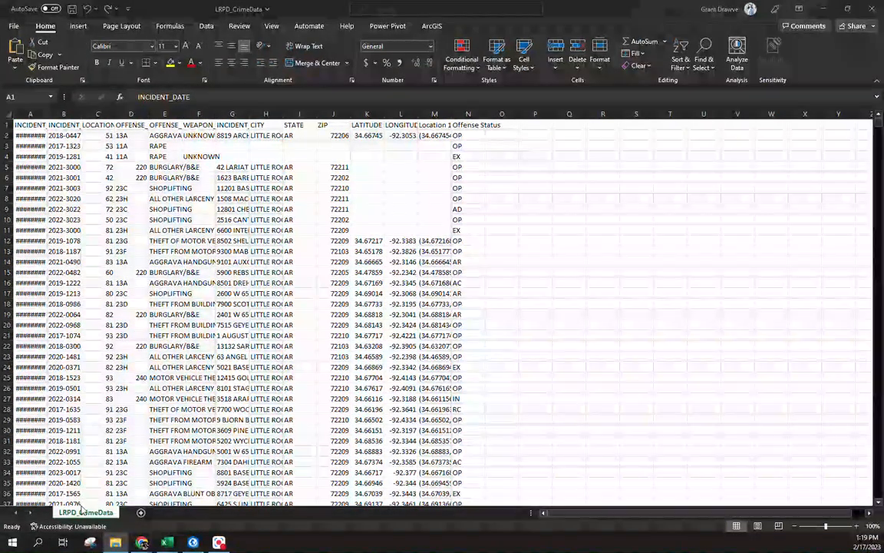
In File Explorer, extract the Patrol Districts zip into its default folder within Week5_InClassArc, and return to the crime data workbook.
drag(1, 206, 543, 99)
double_click(405, 168)
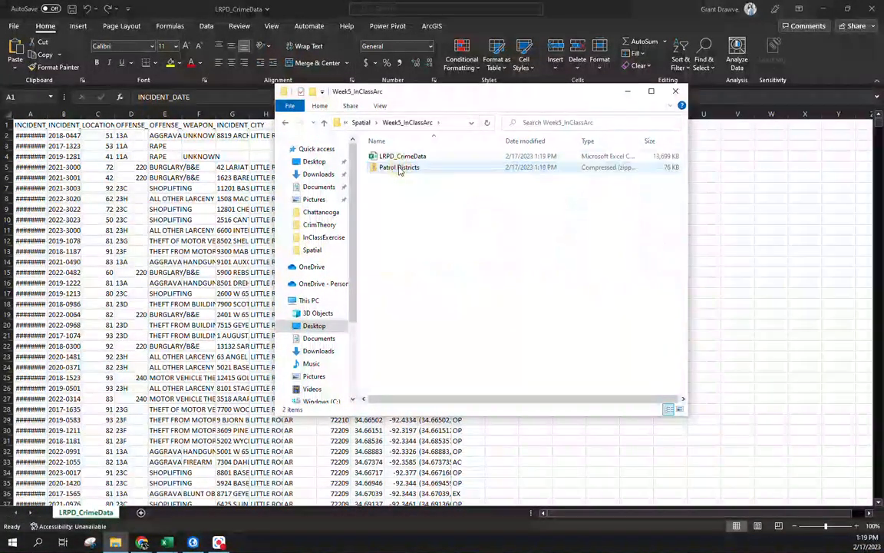
click(379, 171)
right_click(379, 171)
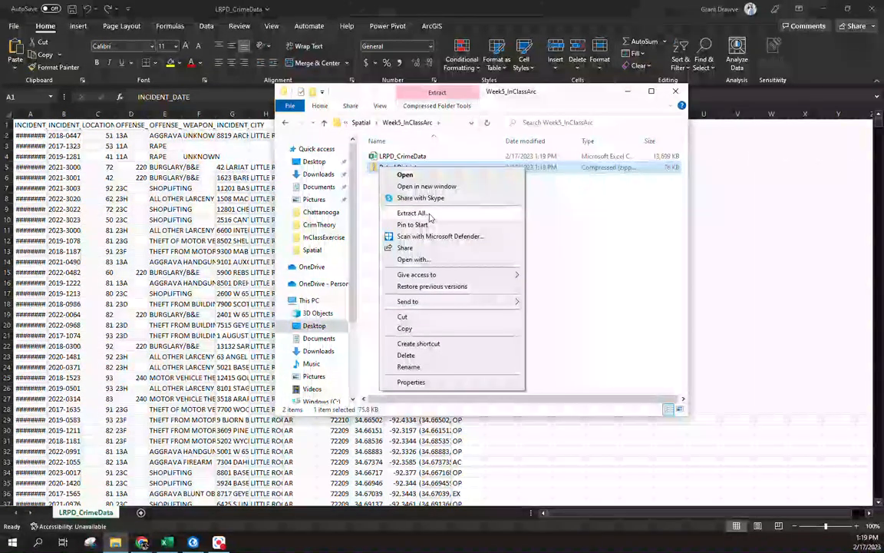
click(430, 217)
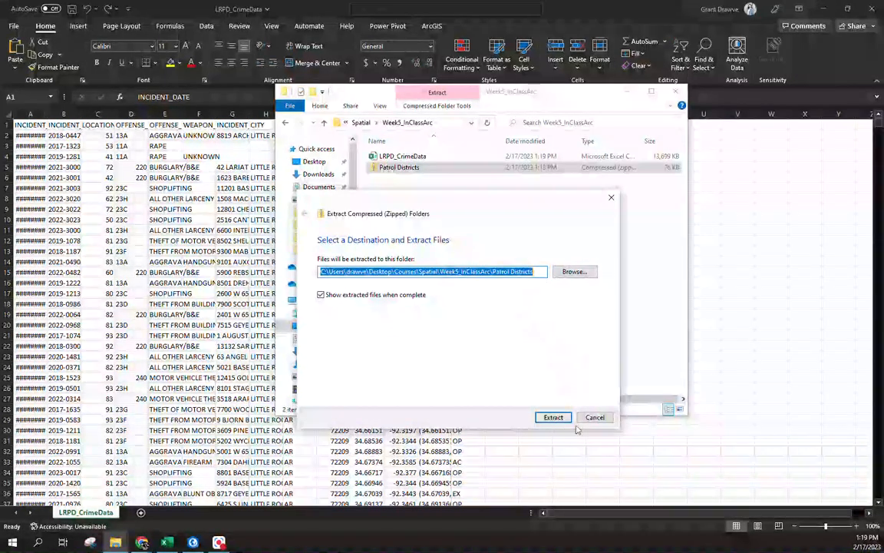
click(549, 418)
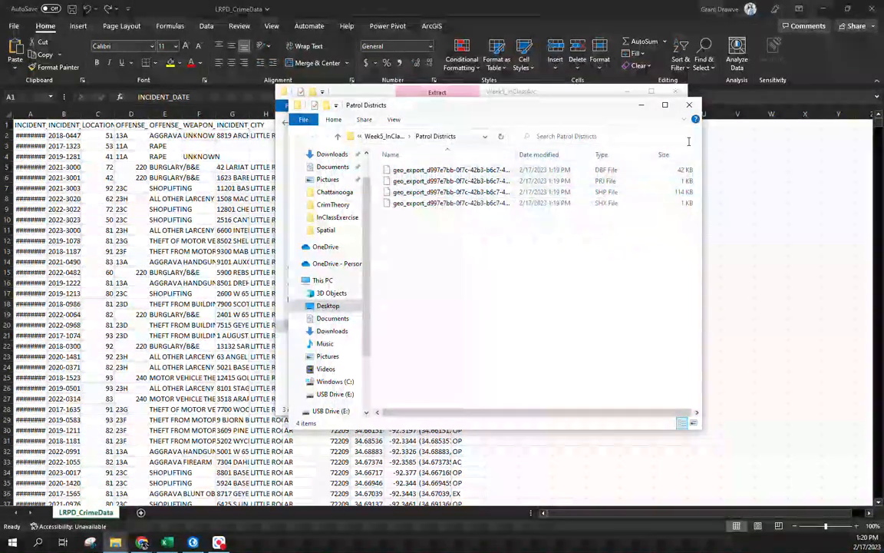
click(688, 105)
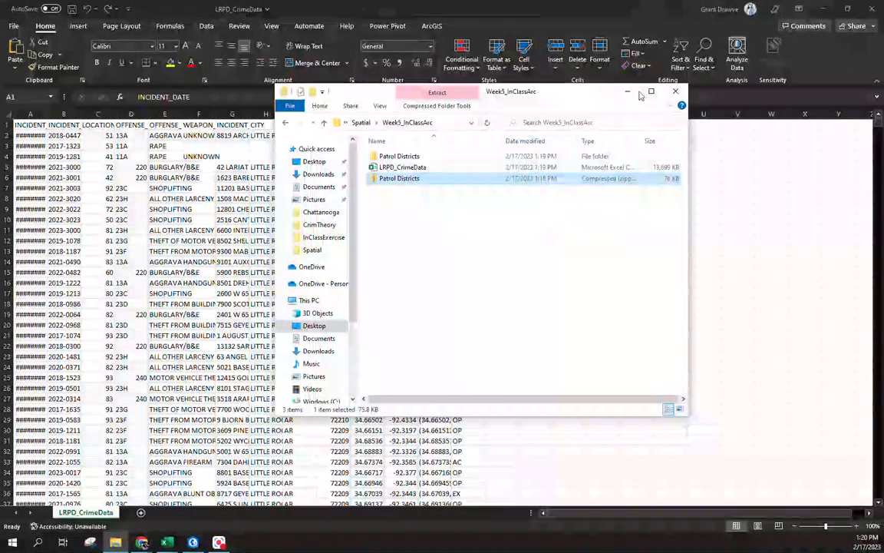
click(628, 92)
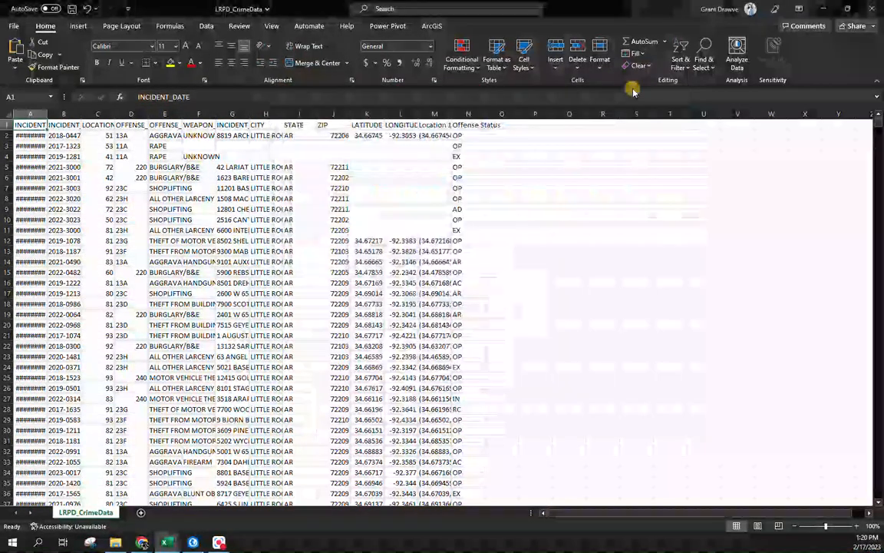
Autofit the widths of all columns in the LRPD_CrimeData sheet.
key(ctrl+a)
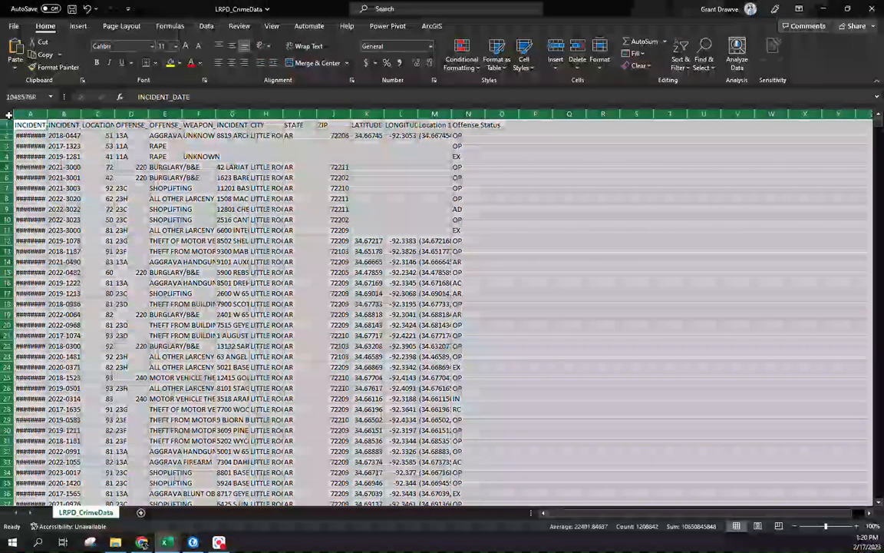
double_click(47, 114)
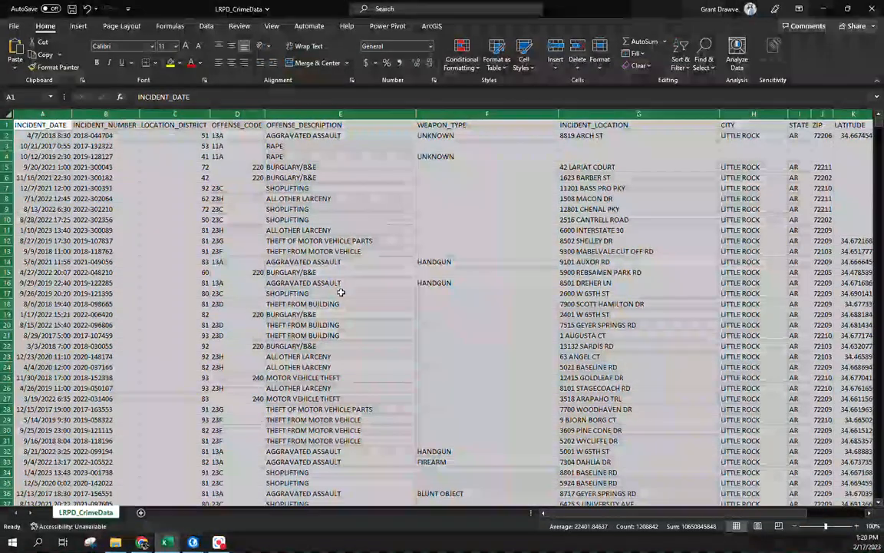
Save the crime data as an Excel Workbook (*.xlsx) named LRPD_CrimeData in the Week5_InClassArc folder.
click(14, 26)
click(36, 168)
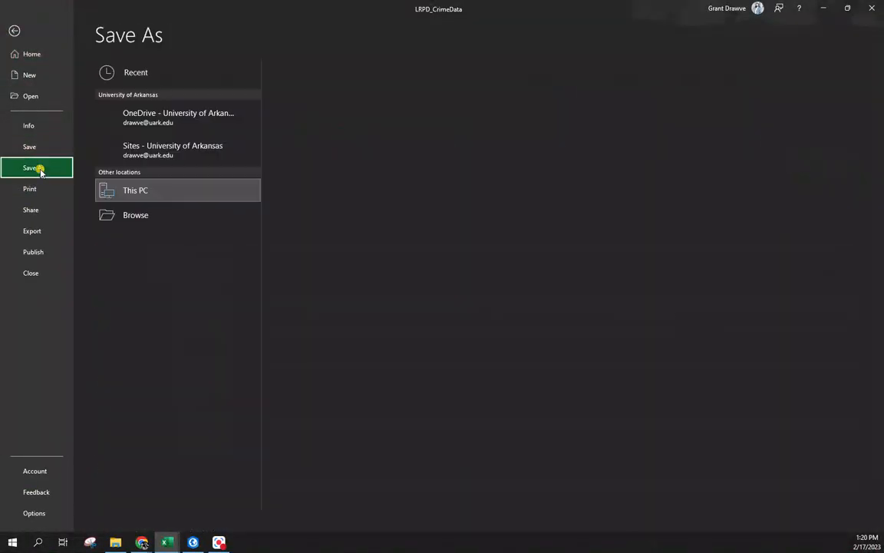
click(373, 93)
click(373, 105)
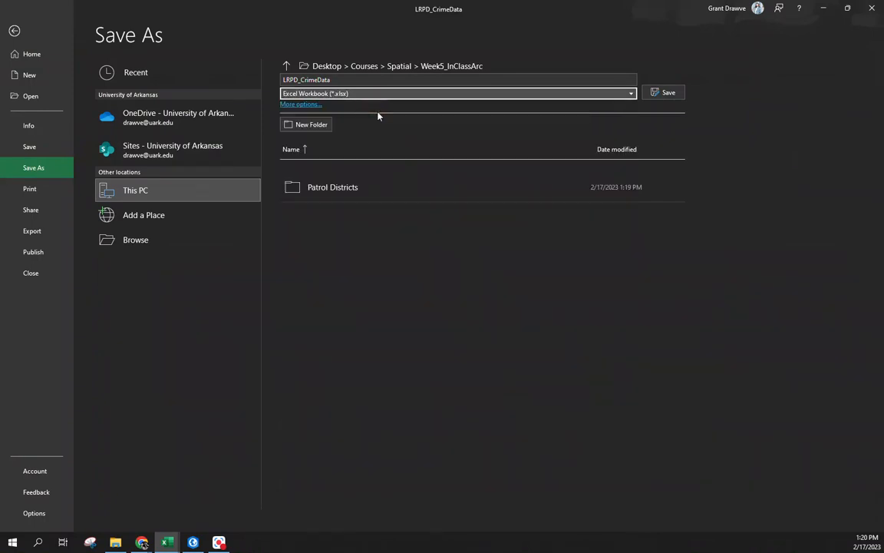
click(663, 93)
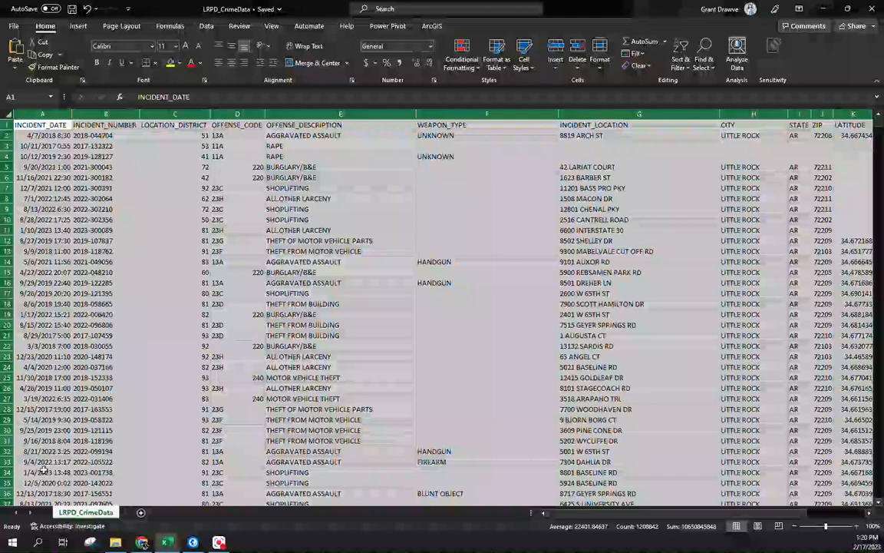
Insert a new column before INCIDENT_NUMBER and give it the header Year.
click(125, 114)
right_click(125, 114)
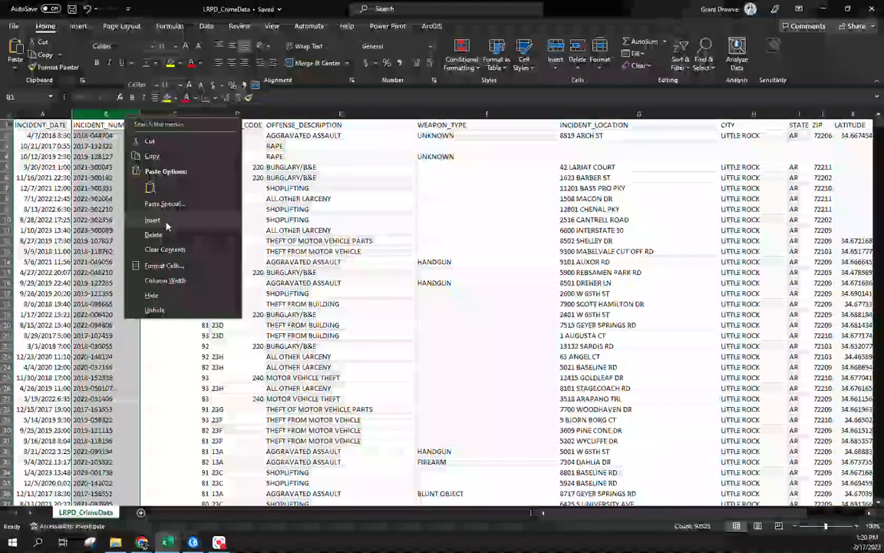
click(161, 221)
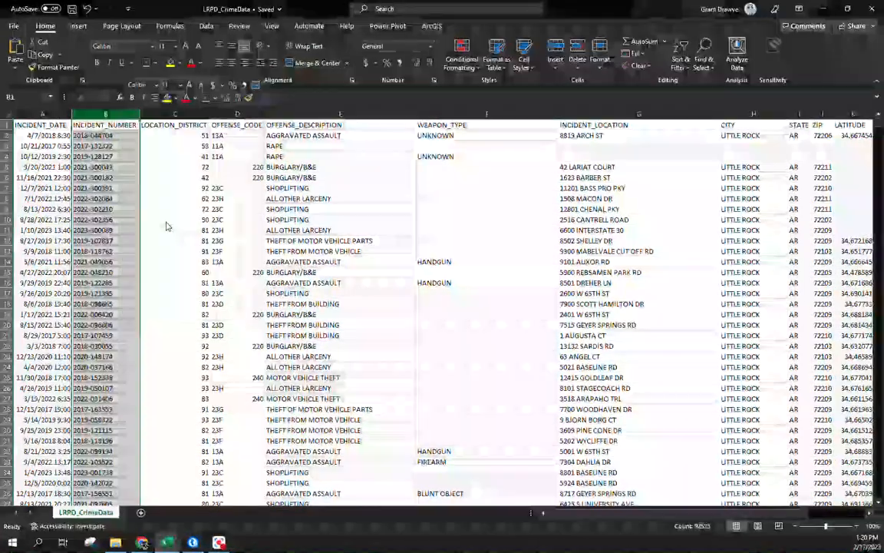
click(107, 125)
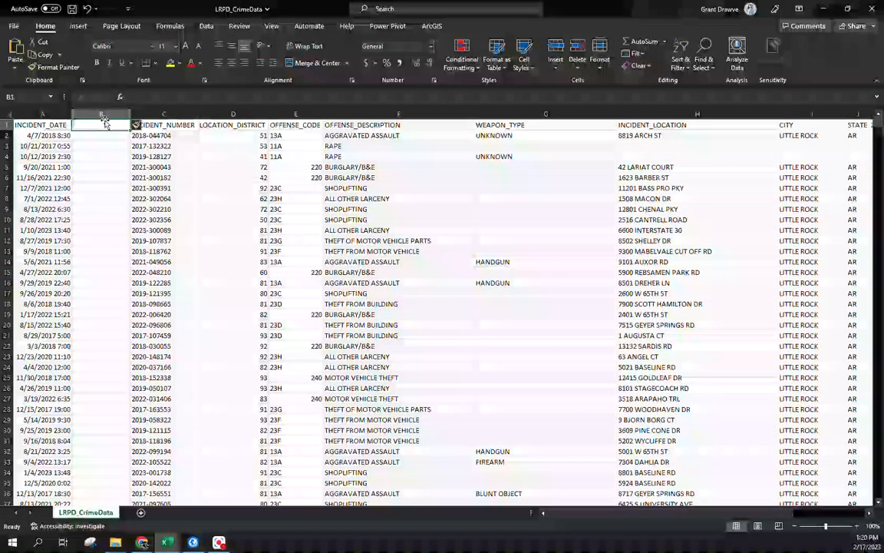
text(Year)
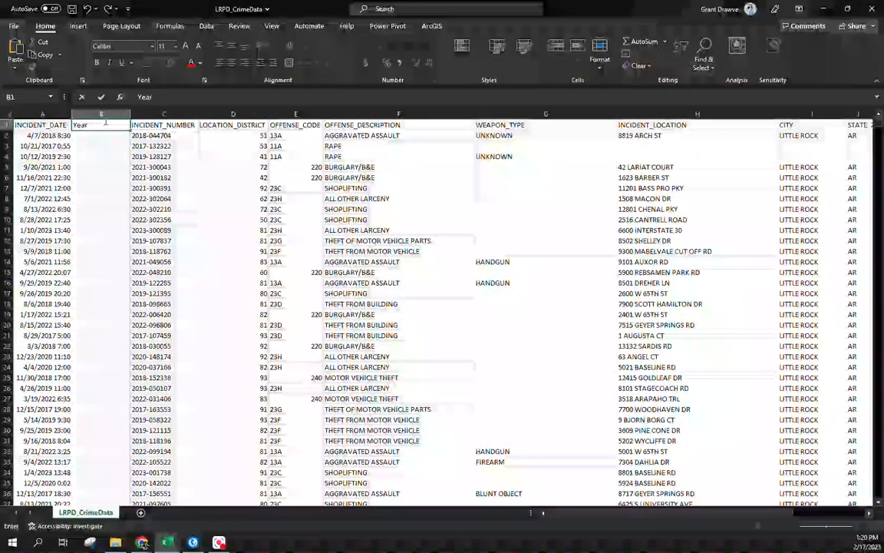
key(Return)
Enter =YEAR(A2) in cell B2 to extract the year from the incident date.
text(=year()
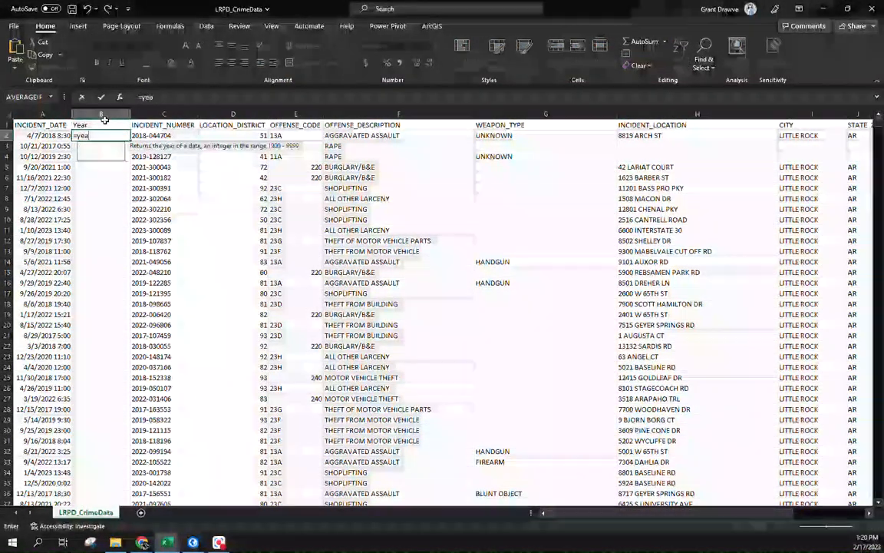
click(46, 135)
text())
key(Return)
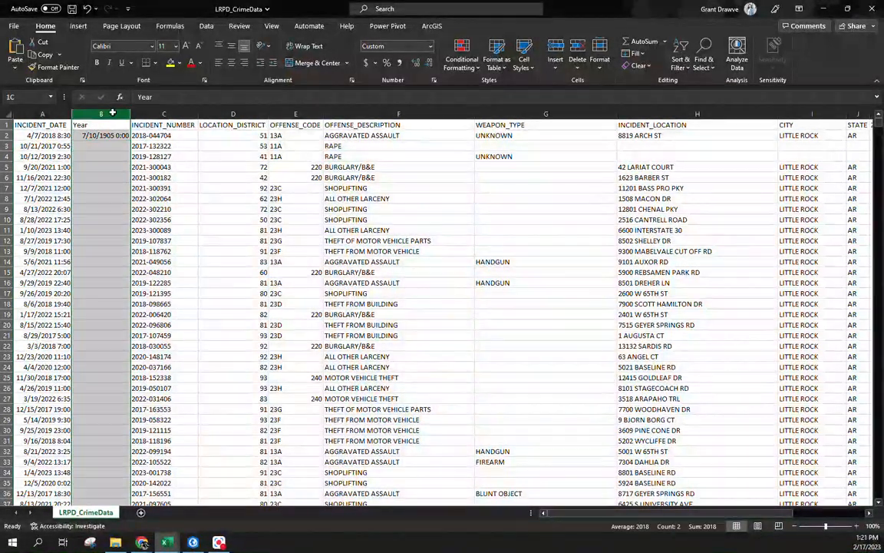
Set the Year column's number format to General and fill the B2 formula down all records.
click(431, 46)
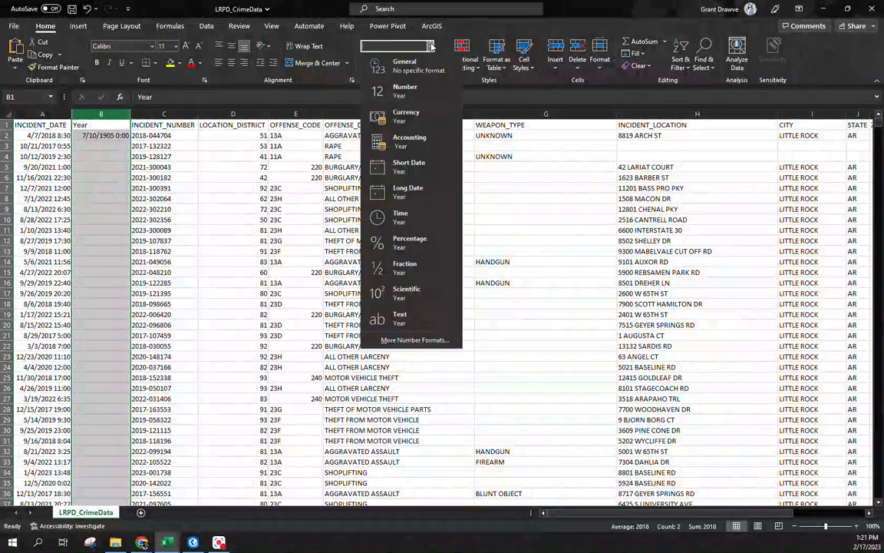
click(404, 65)
click(127, 138)
double_click(130, 138)
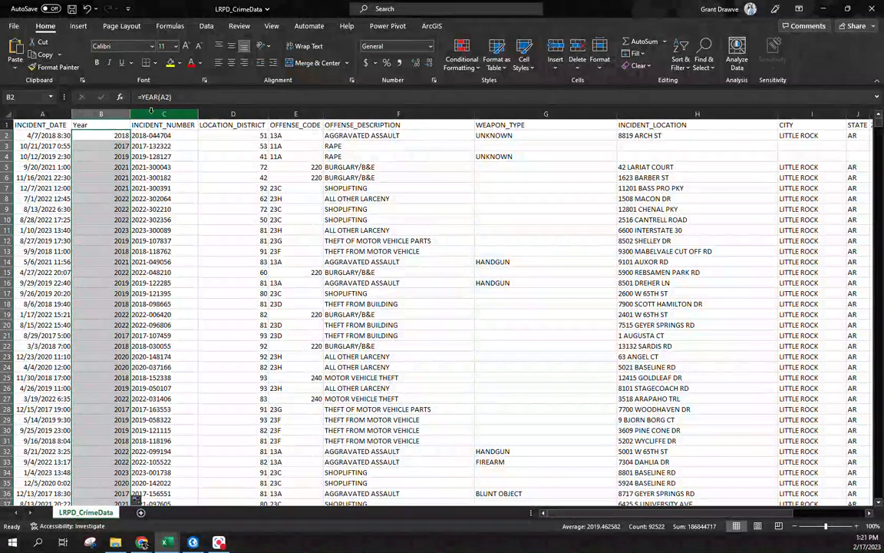
Insert another new column before INCIDENT_NUMBER and give it the header Hour.
click(152, 115)
right_click(152, 115)
click(179, 218)
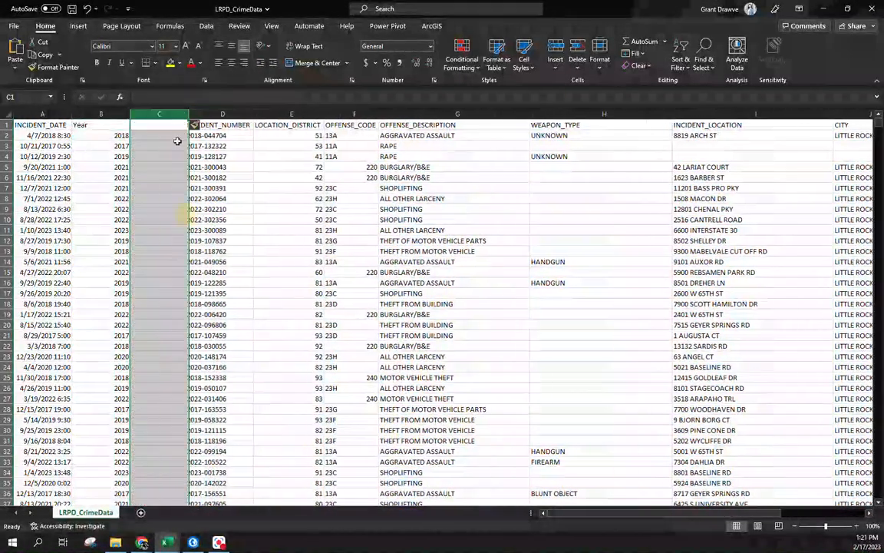
text(hour)
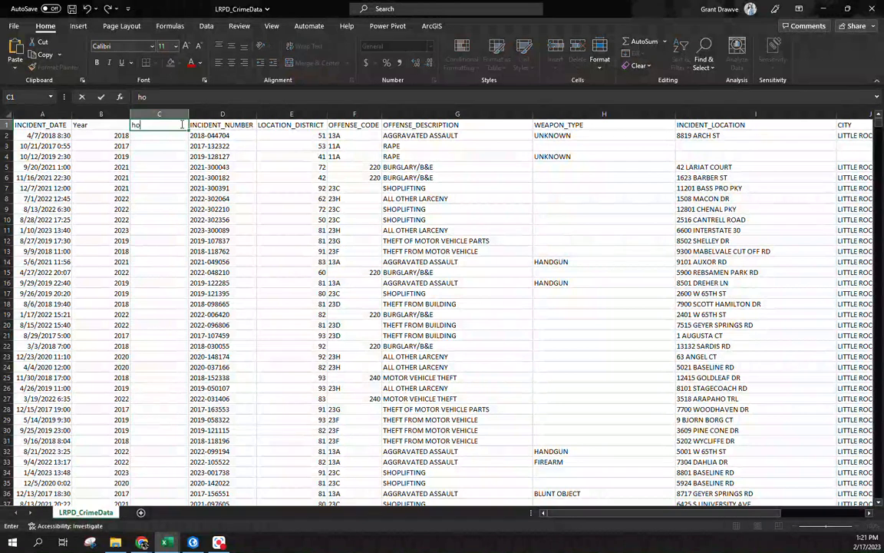
key(BackSpace)
key(BackSpace)
key(BackSpace)
key(BackSpace)
text(Hour)
key(Return)
Enter =TEXT(A2,"hhhh") in cell C2 to extract the hour from the incident date.
text(=hour)
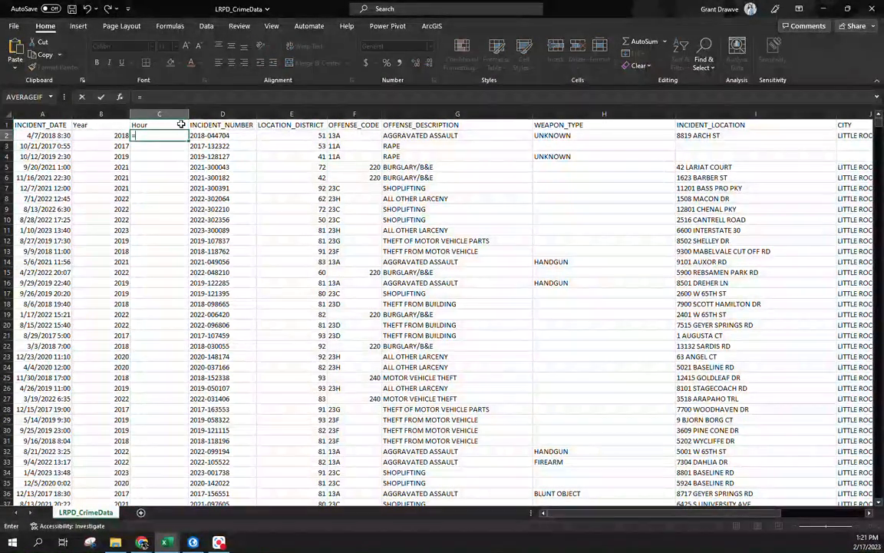
key(BackSpace)
key(BackSpace)
key(BackSpace)
key(BackSpace)
text(tex)
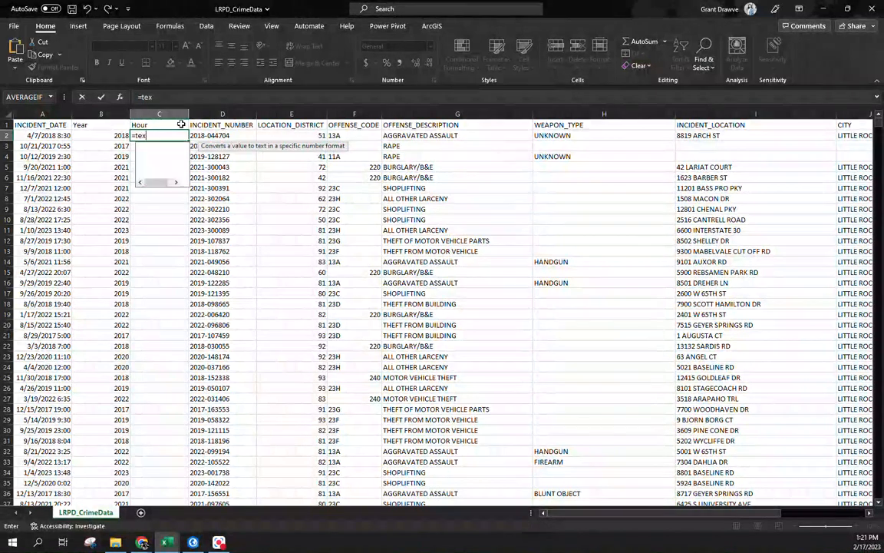
text(t(A2)
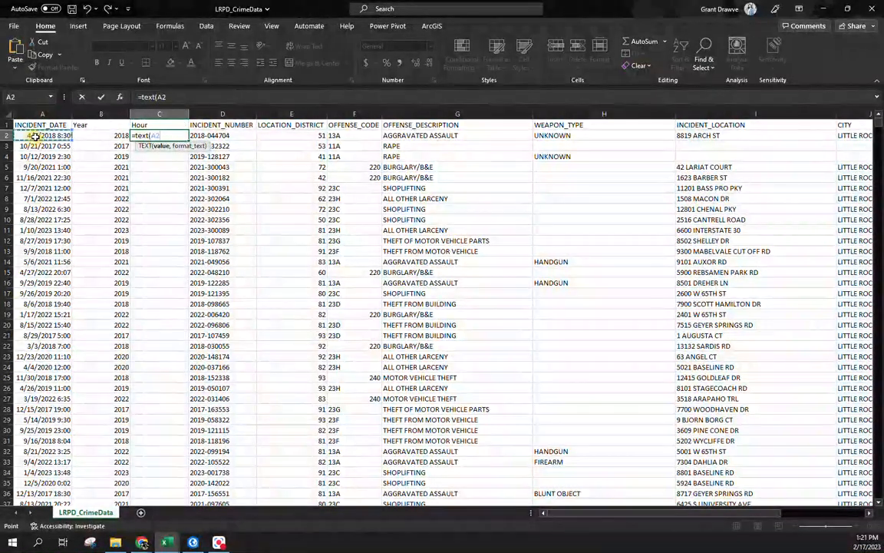
text(,"hhhh")
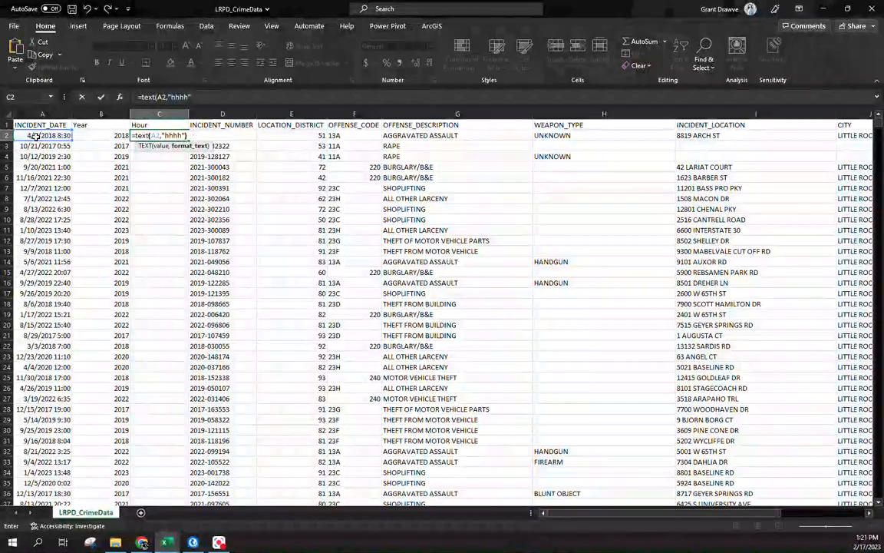
key(Return)
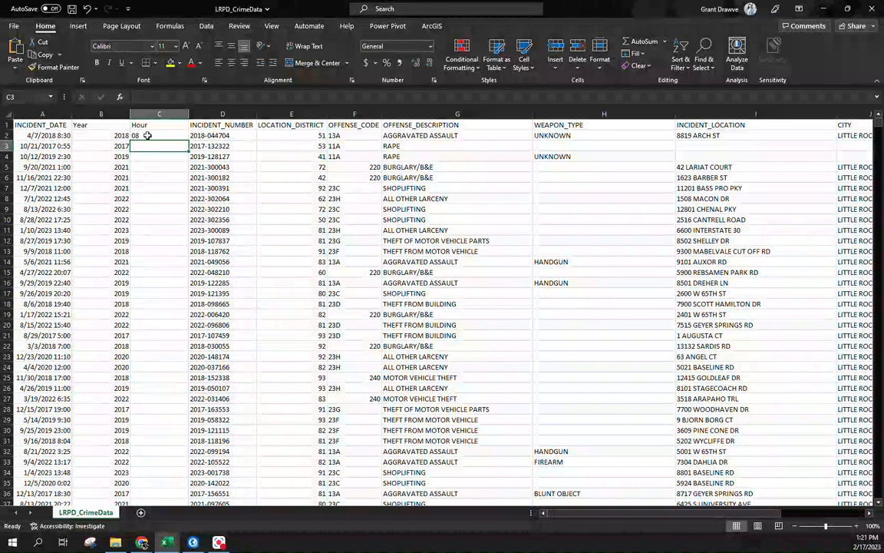
Fill the hour formula in C2 down all records and autofit the Hour column's width.
click(176, 135)
double_click(189, 140)
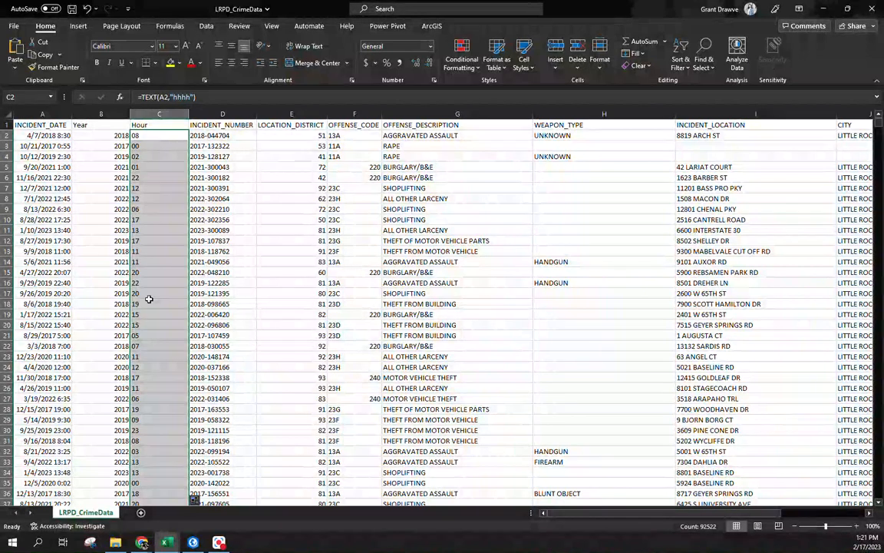
double_click(188, 113)
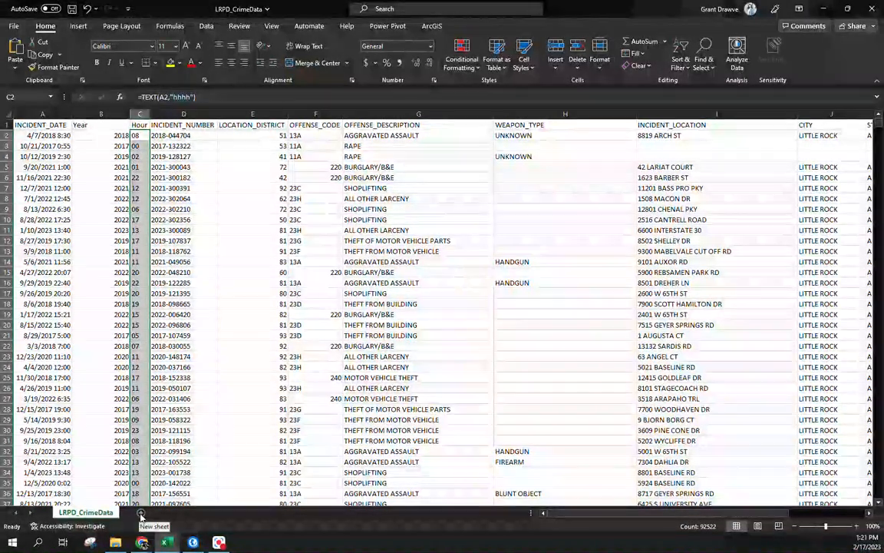
Add two new worksheets named 2019 and 2020 after the LRPD_CrimeData sheet.
click(141, 514)
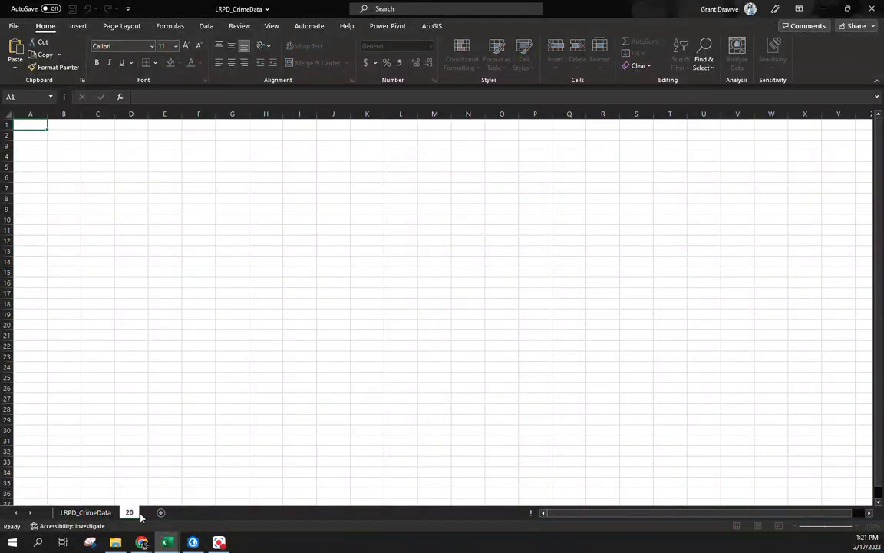
text(9)
key(Return)
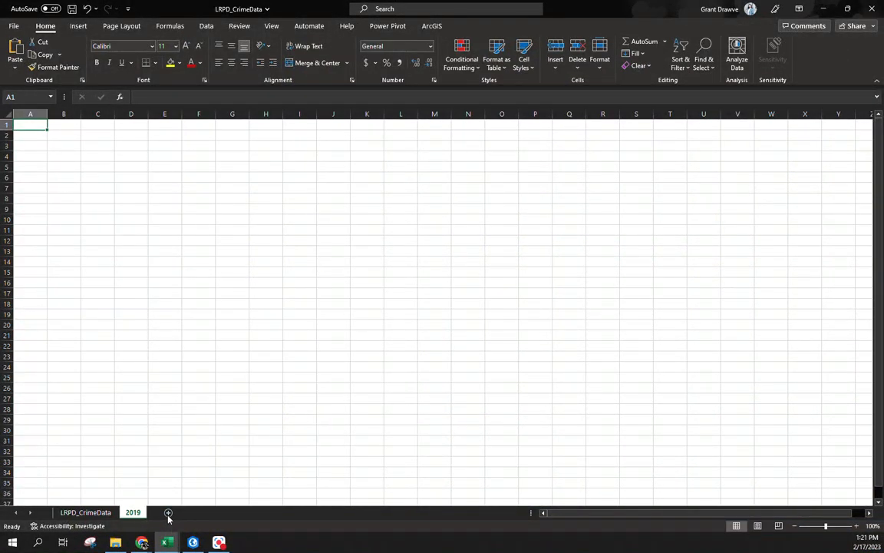
double_click(166, 513)
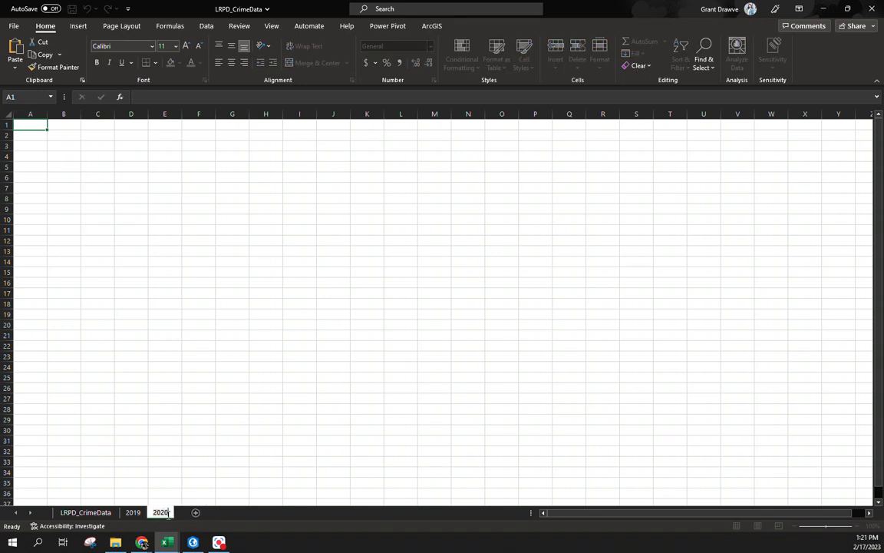
key(Return)
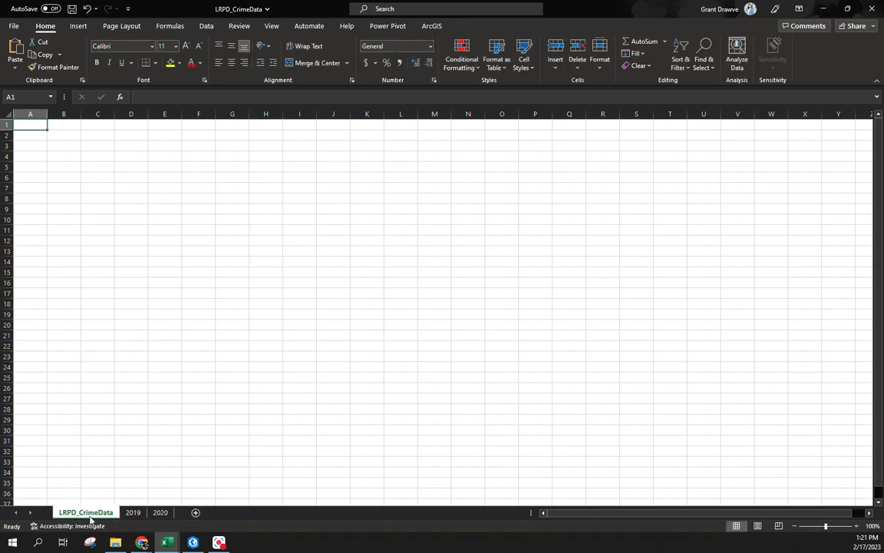
Turn on filters for all columns of the LRPD_CrimeData sheet.
click(88, 513)
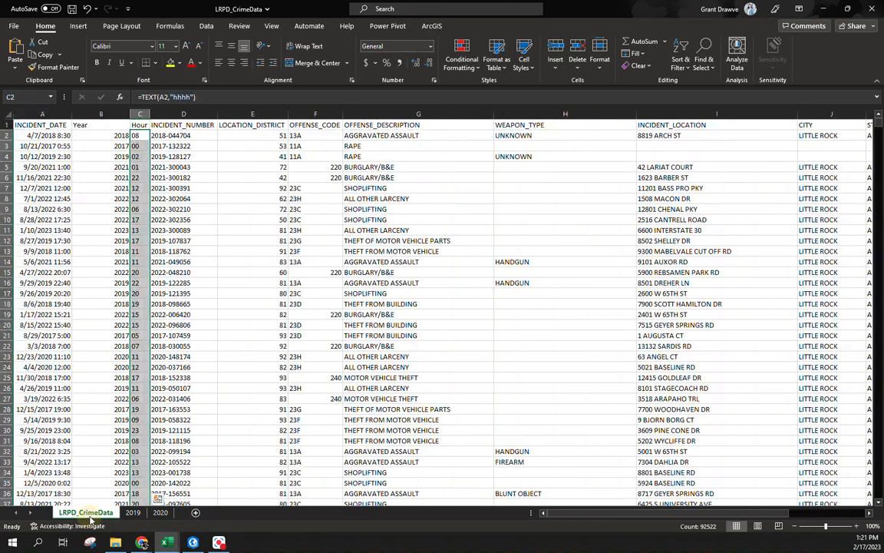
click(90, 240)
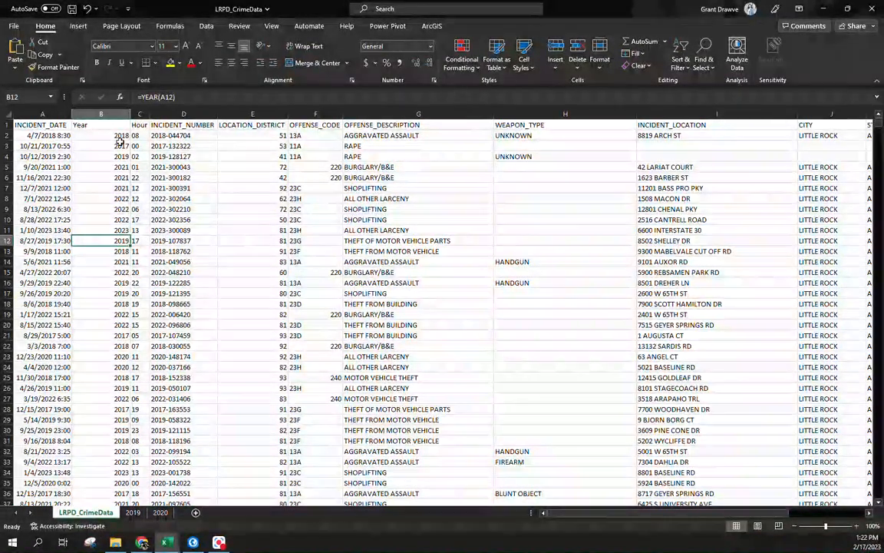
click(9, 114)
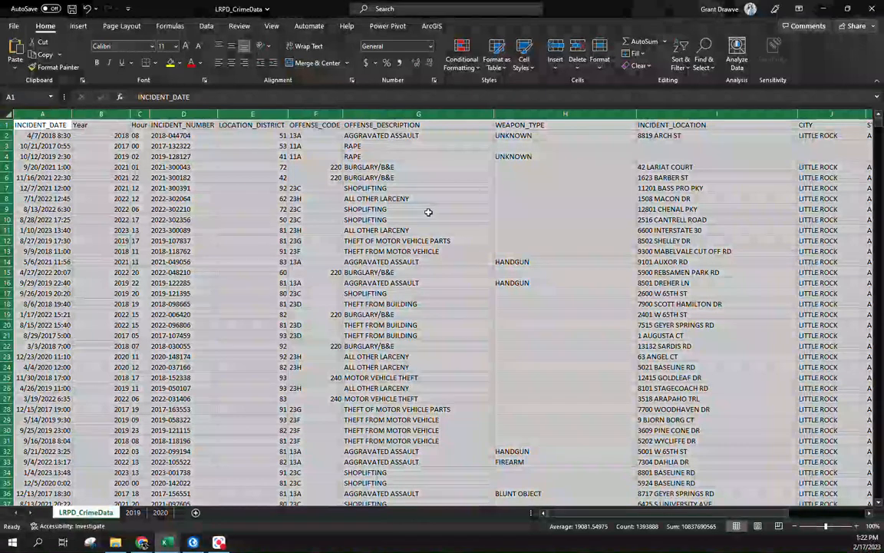
click(678, 67)
click(695, 130)
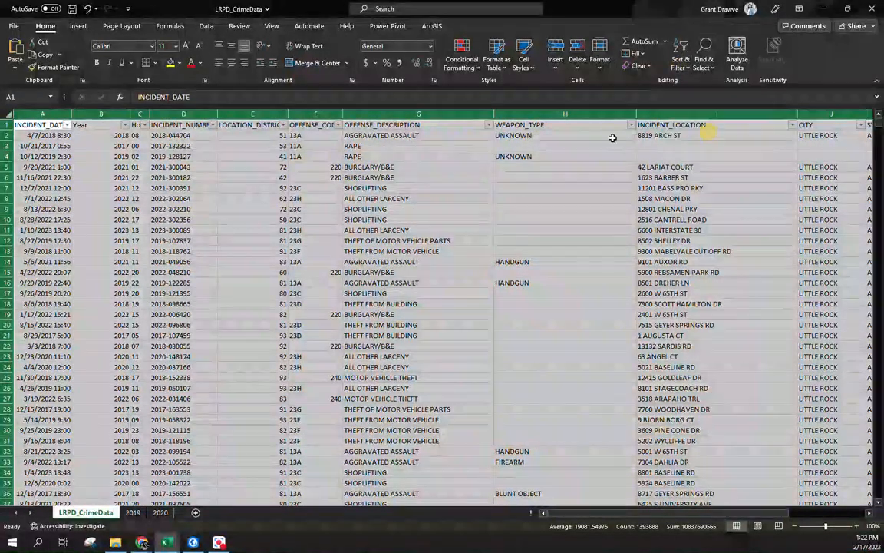
Filter the crime data to Year 2019 and the offense description MURDER & NONNEGLIGENT MANSLAUGHTER.
click(125, 124)
click(31, 248)
click(32, 277)
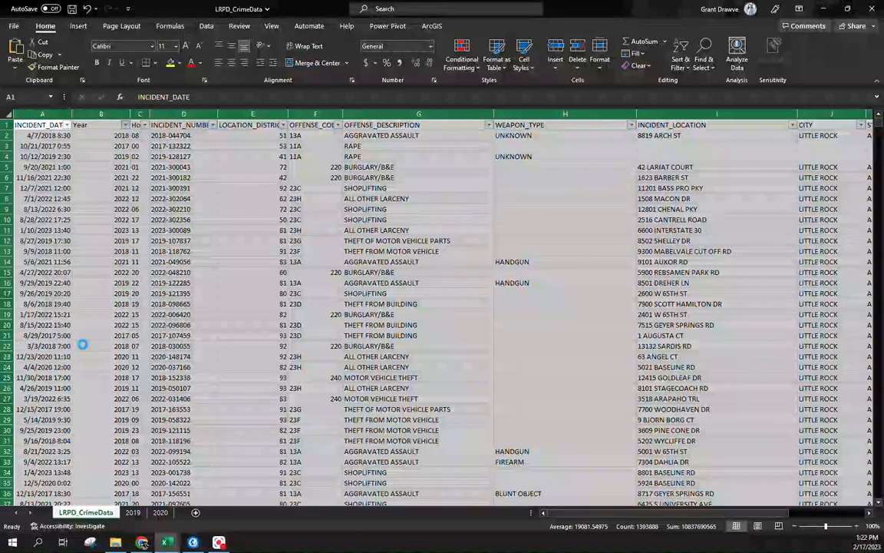
click(489, 124)
click(374, 248)
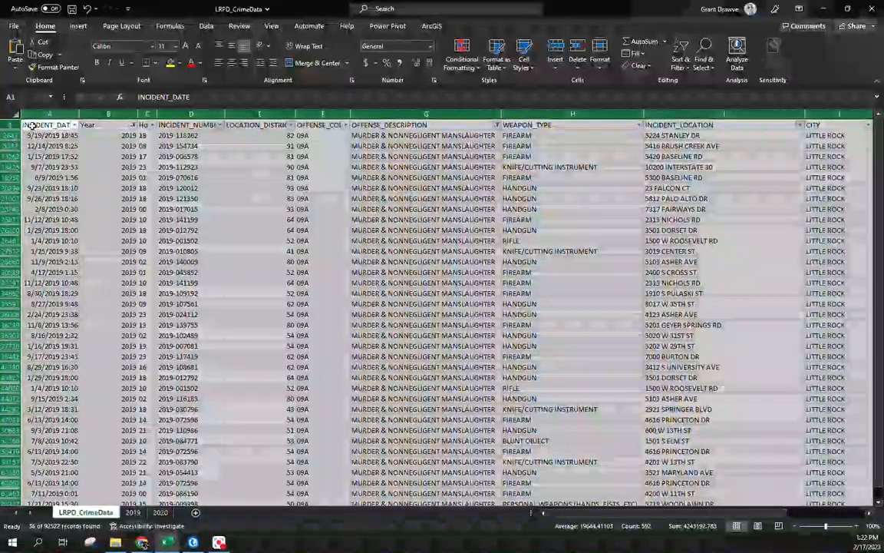
Copy the filtered 2019 murder records with their headers into the 2019 sheet at A1 and autofit all its columns.
key(ctrl+c)
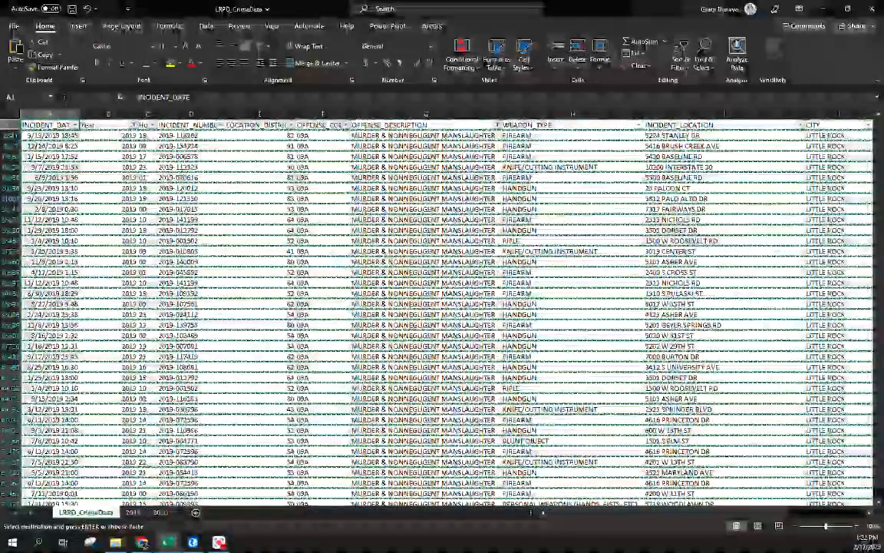
key(ctrl+shift+Down)
key(ctrl+shift+Right)
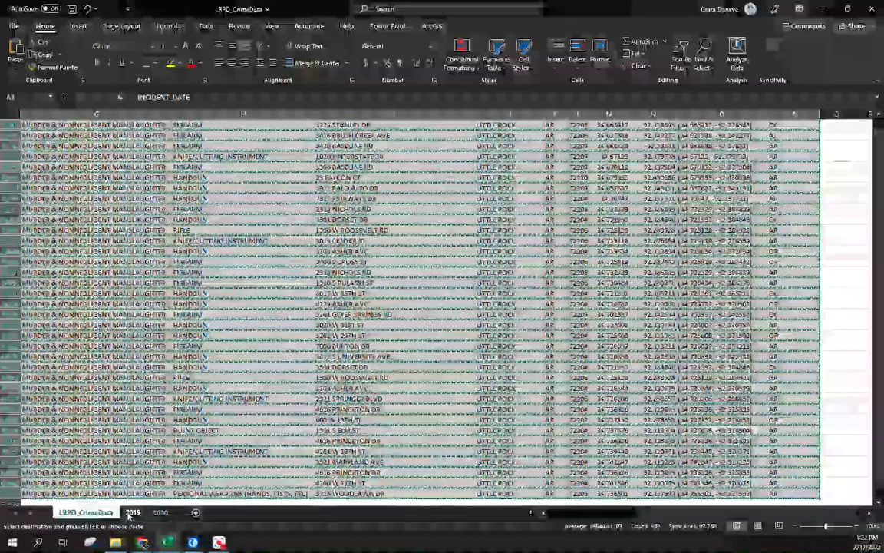
click(133, 512)
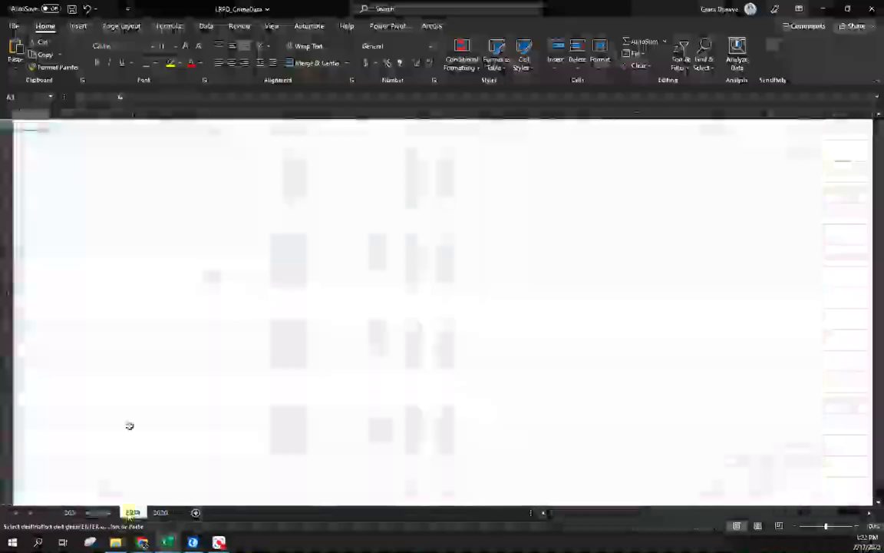
key(ctrl+v)
click(8, 115)
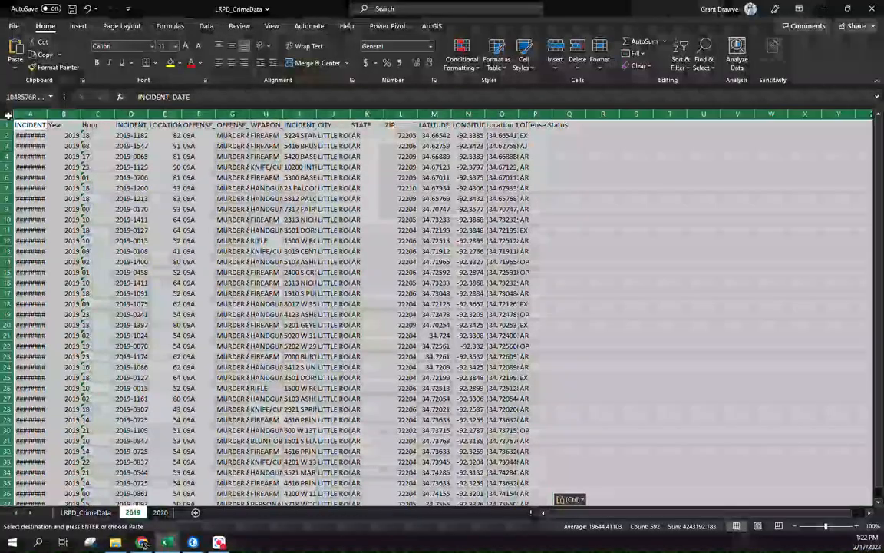
double_click(46, 114)
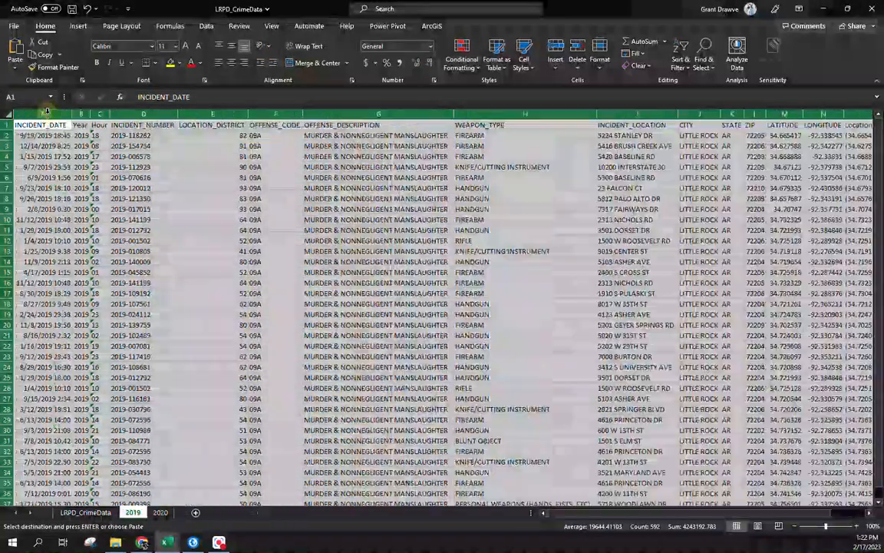
Change the Year filter on the LRPD_CrimeData sheet to show only 2020 records.
click(86, 512)
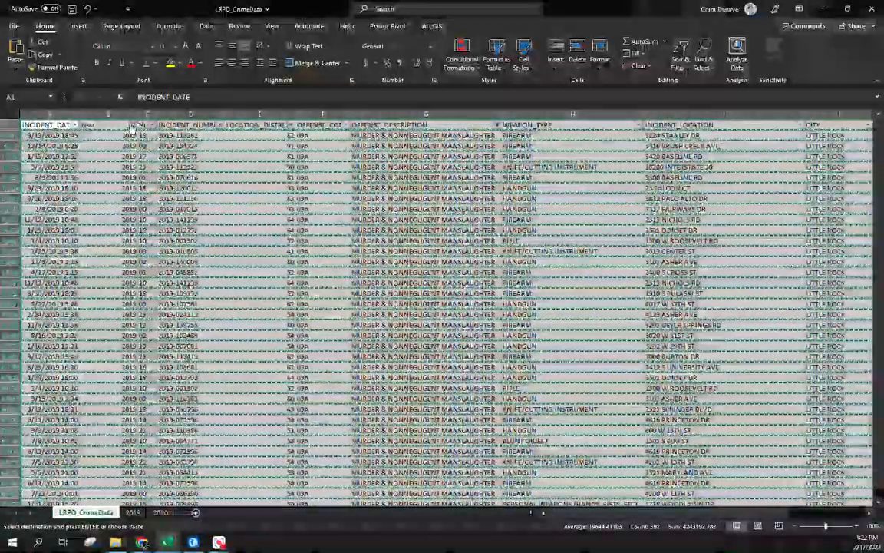
click(32, 277)
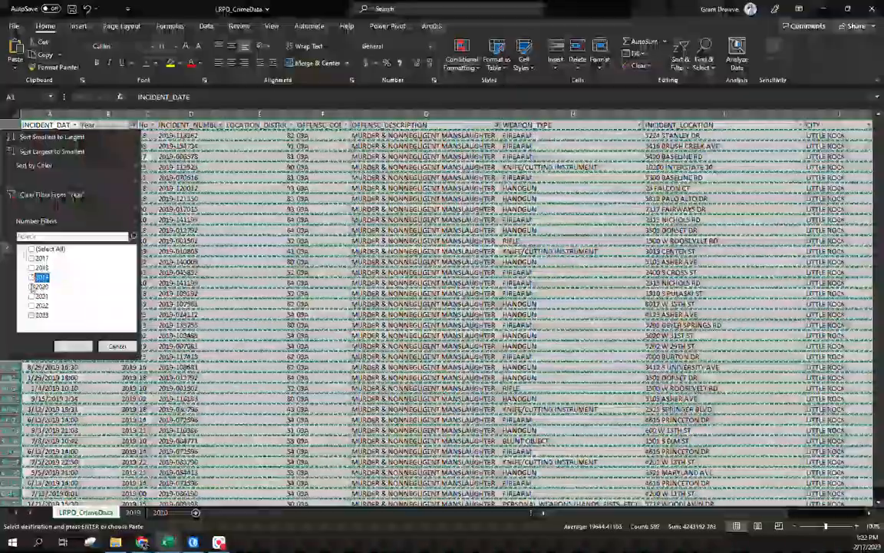
click(71, 346)
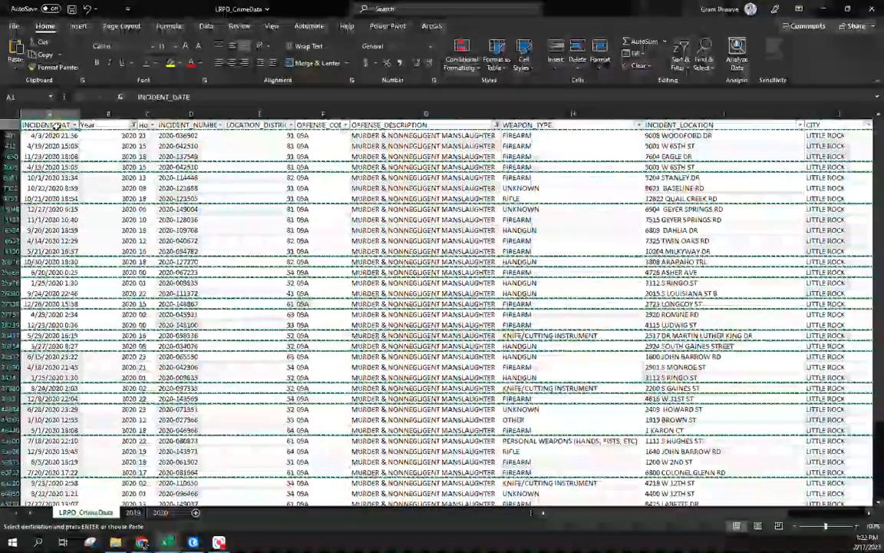
Copy the filtered 2020 murder records with their headers into the 2020 sheet at A1 and autofit the INCIDENT_DATE column.
key(ctrl+shift+Down)
key(ctrl+shift+Right)
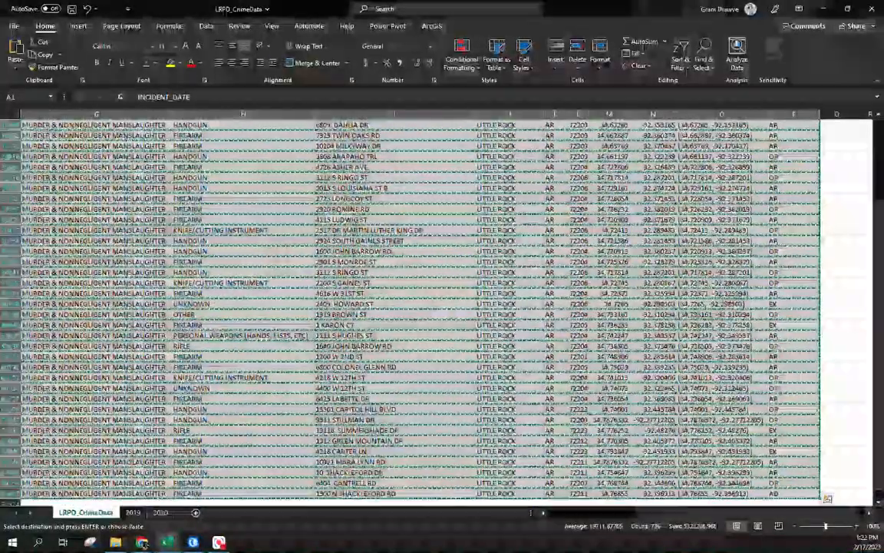
click(159, 512)
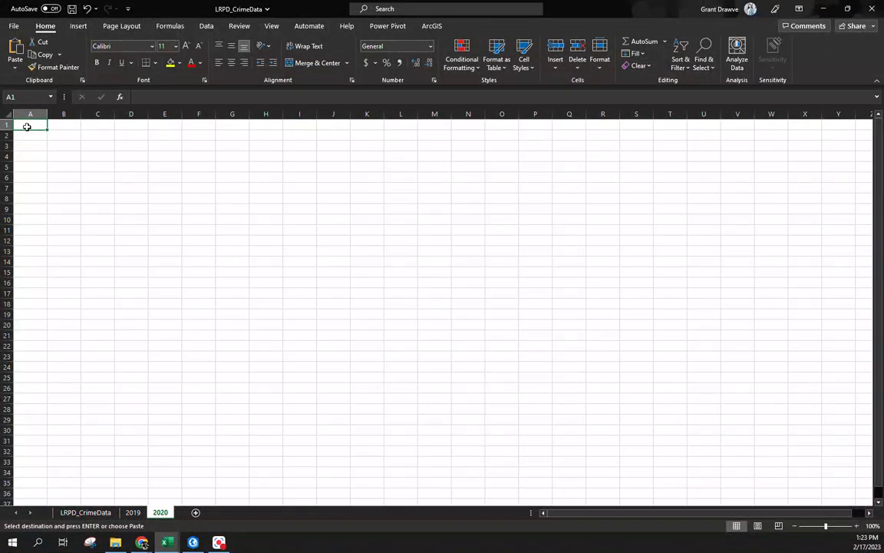
key(ctrl+v)
double_click(51, 115)
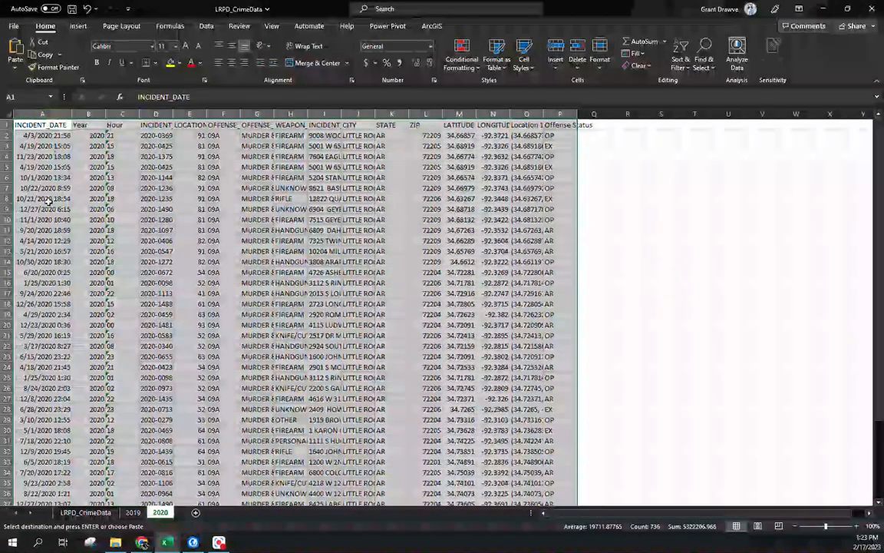
Clear the active filters on the LRPD_CrimeData sheet and turn off filtering for its columns.
click(86, 512)
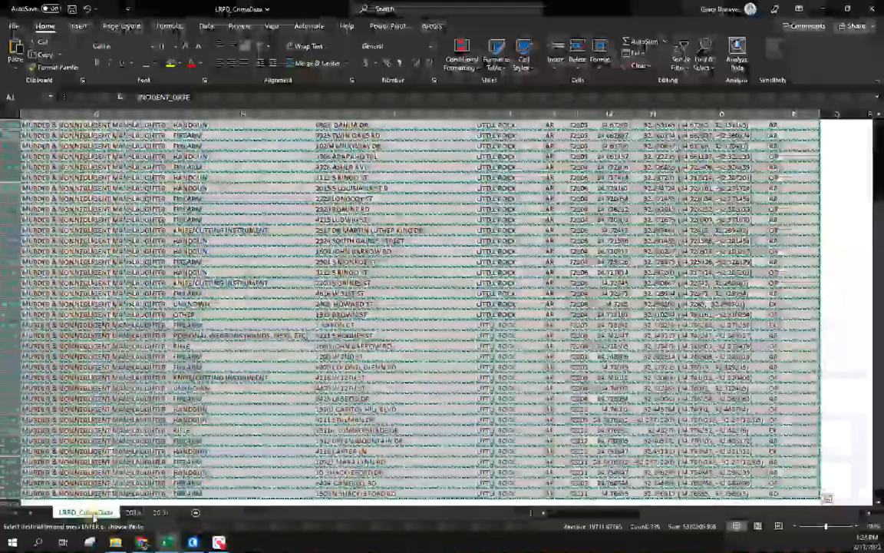
click(12, 114)
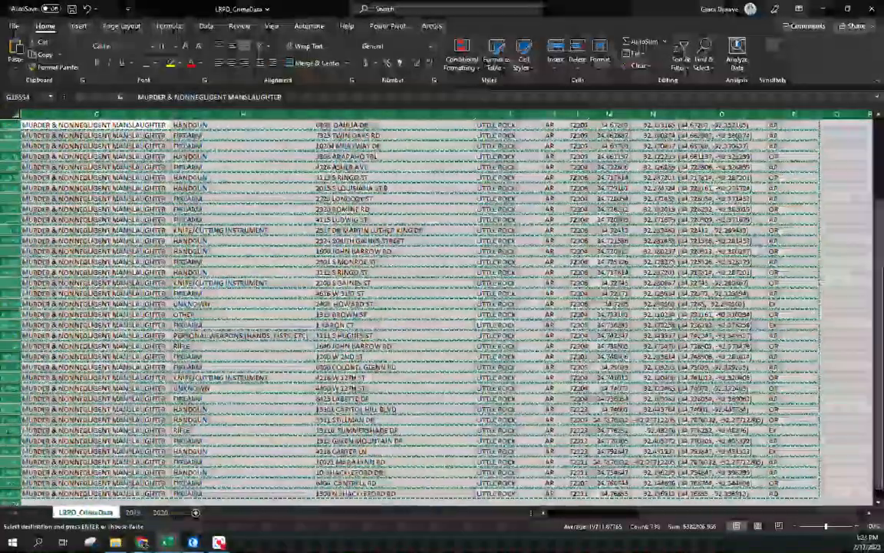
scroll(430, 130, up, 3)
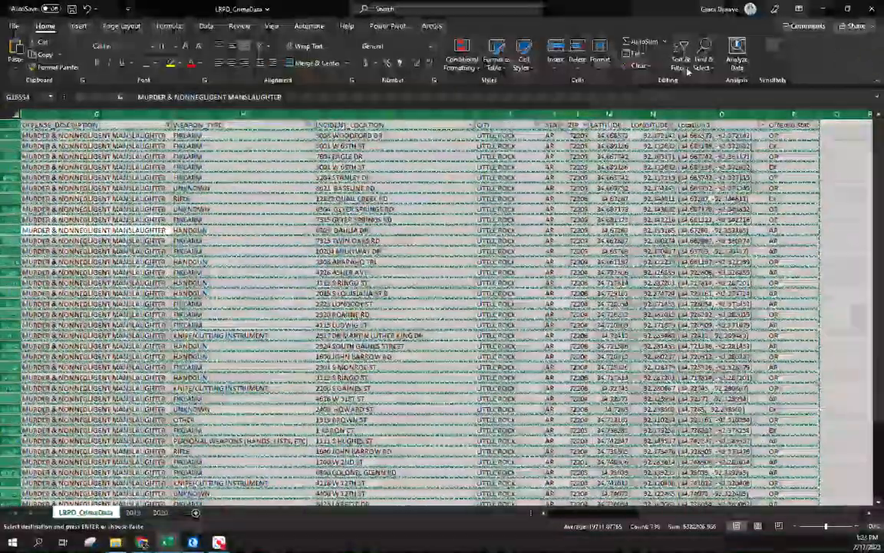
click(681, 63)
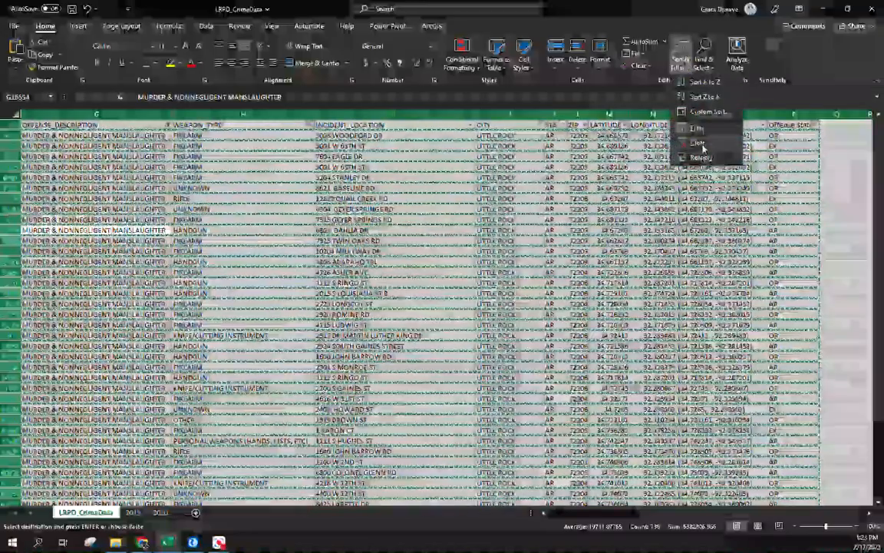
click(694, 147)
click(681, 60)
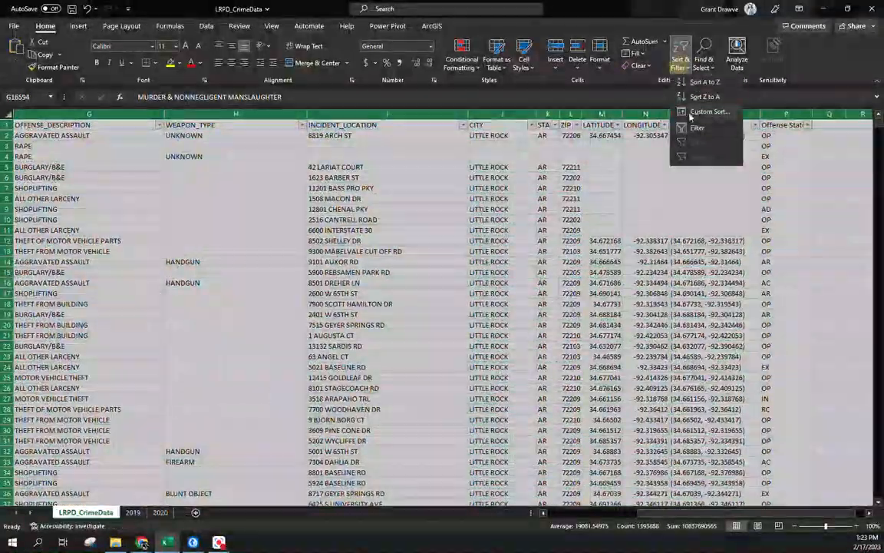
click(697, 129)
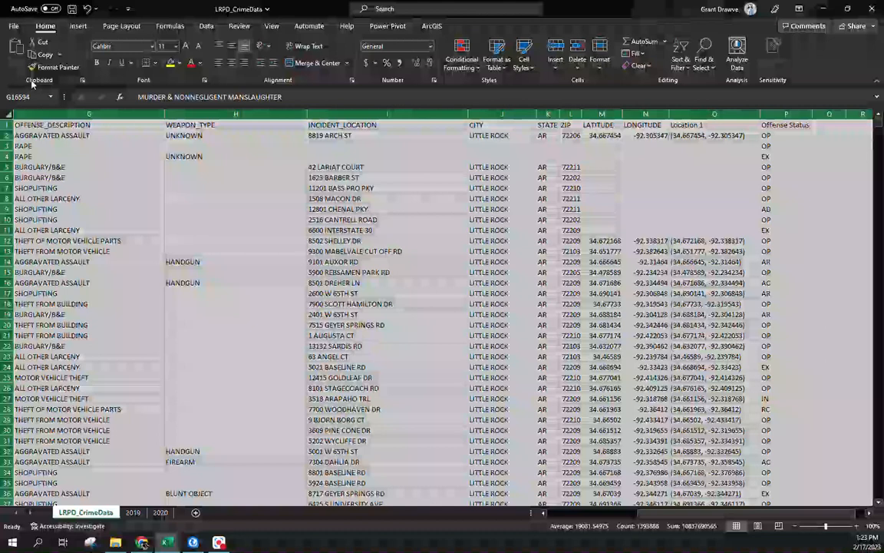
Save the LRPD_CrimeData workbook and switch to ArcGIS Pro.
click(72, 9)
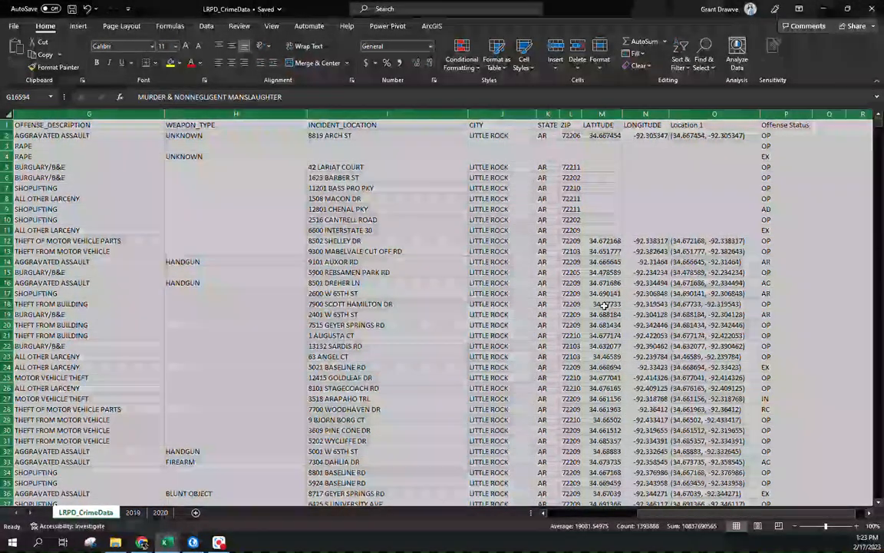
click(823, 8)
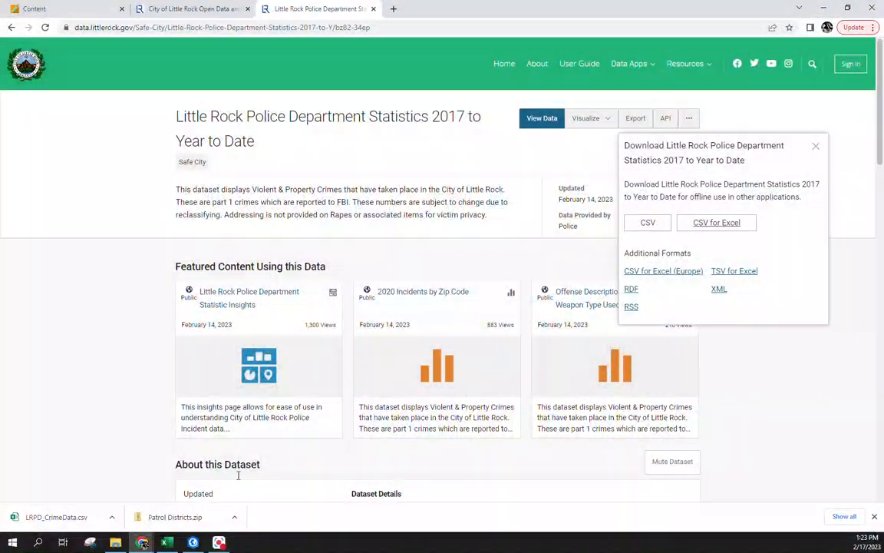
click(192, 542)
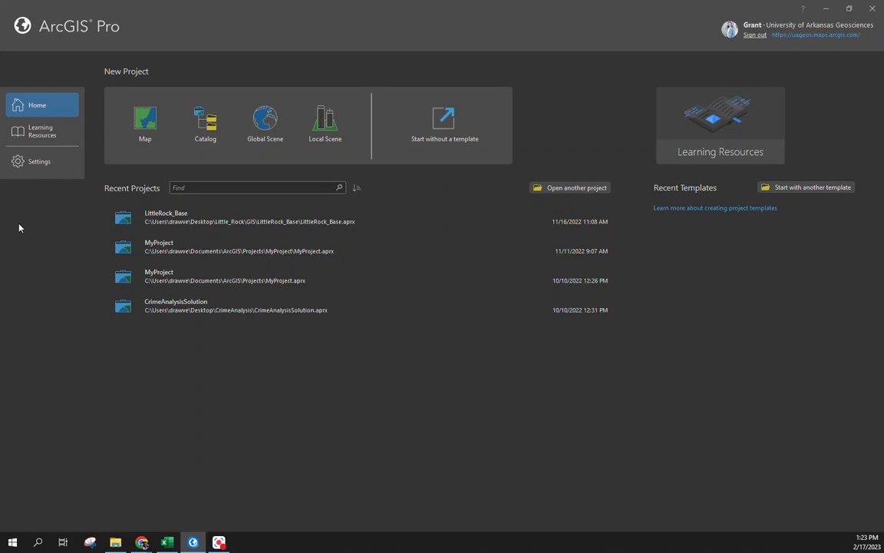
click(48, 164)
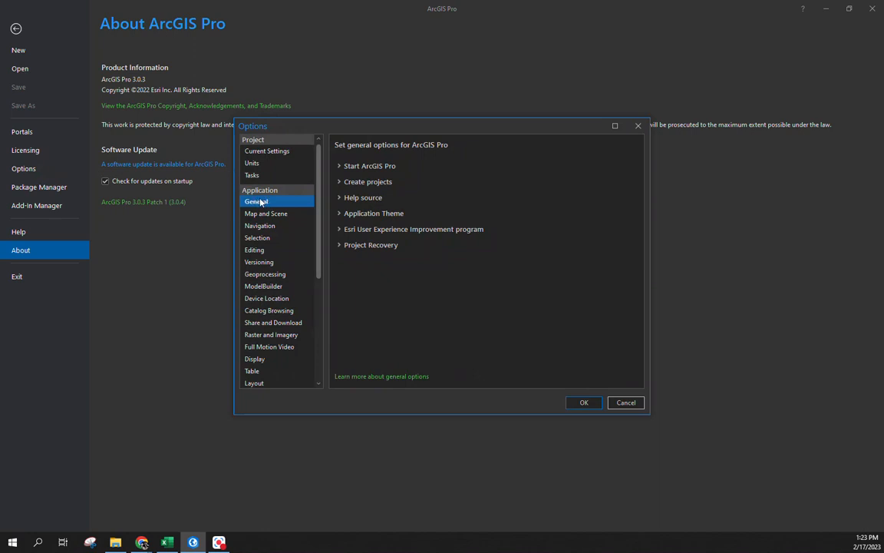
click(342, 216)
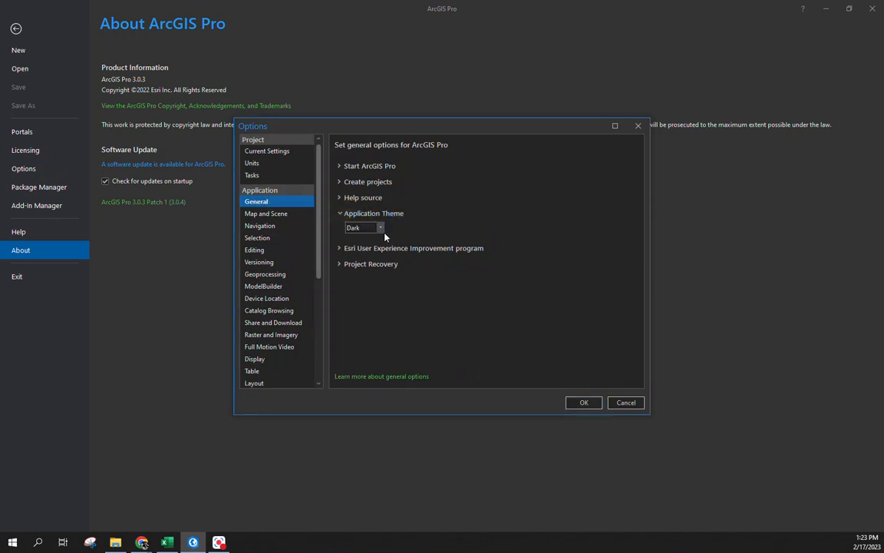
click(379, 229)
click(377, 236)
click(377, 230)
click(367, 247)
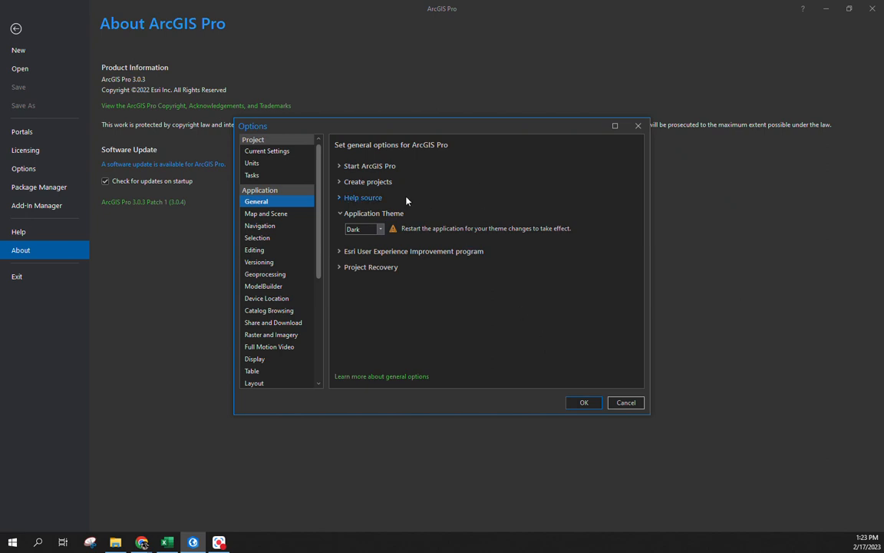
click(631, 403)
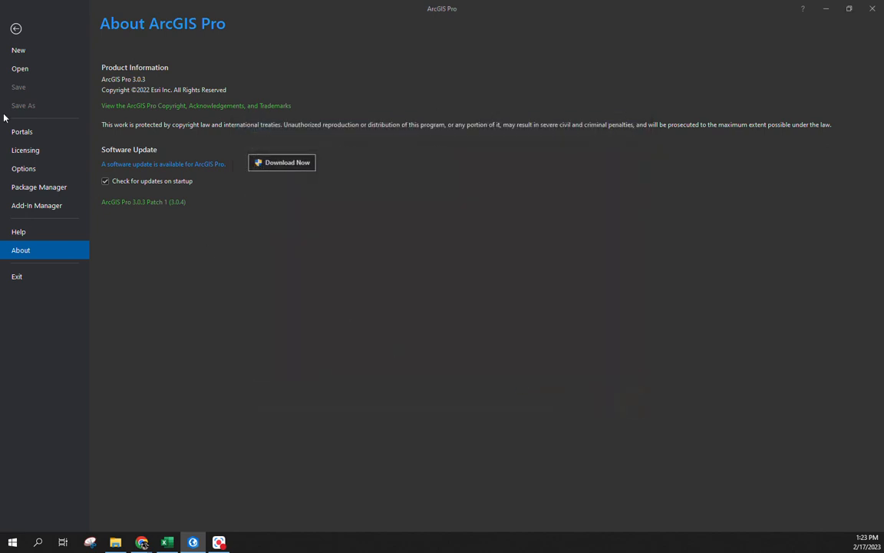
click(17, 29)
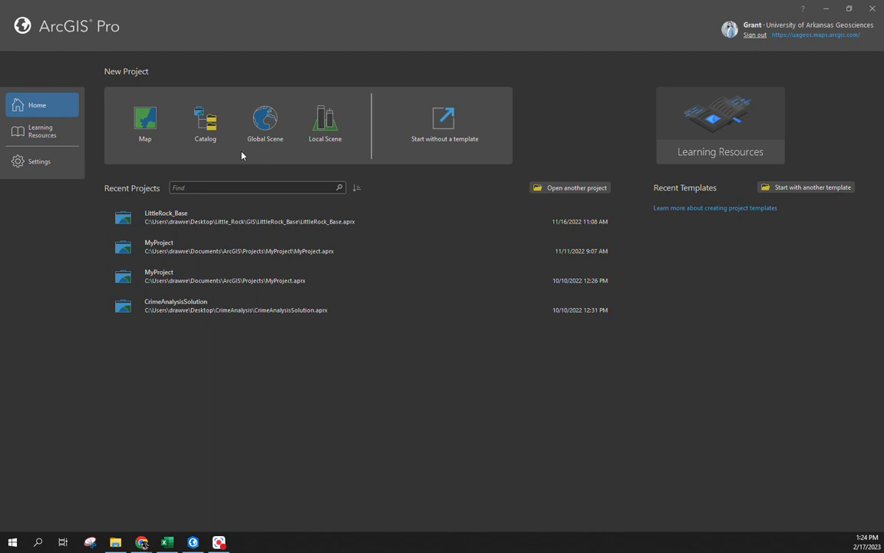
Create a new Map project named Week5_LR in its own folder inside Desktop\Courses\Spatial\Week5_InClassArc.
click(143, 132)
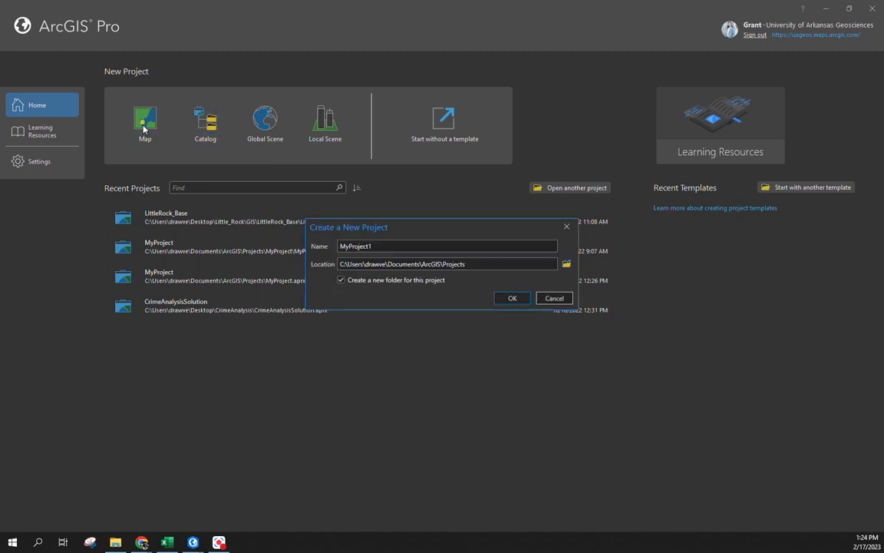
double_click(381, 246)
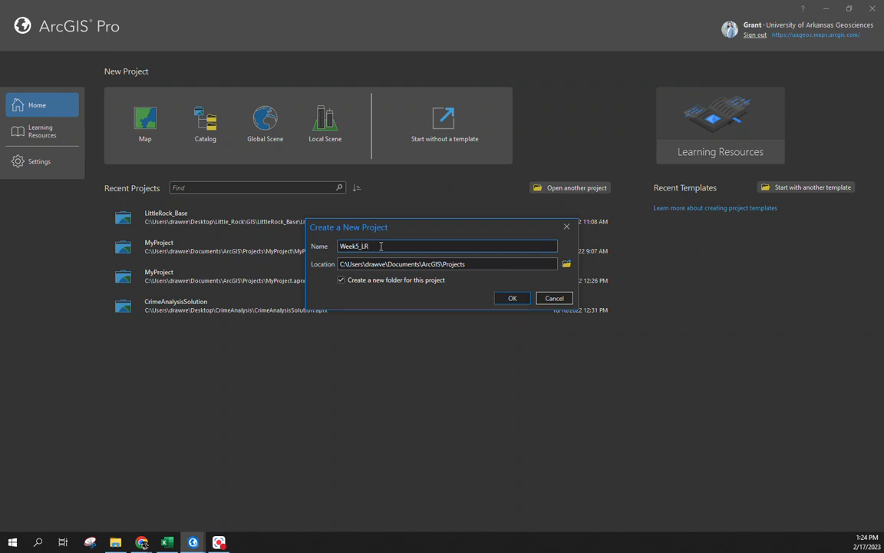
click(565, 265)
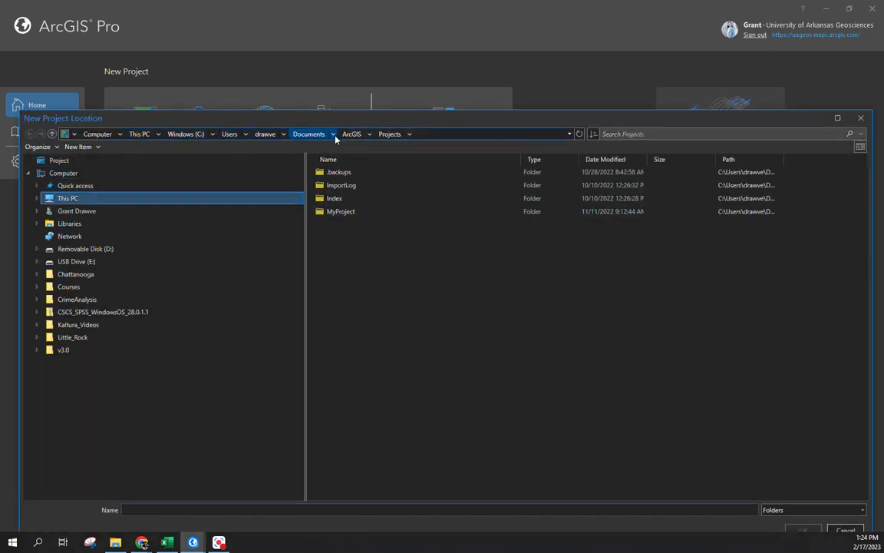
click(266, 137)
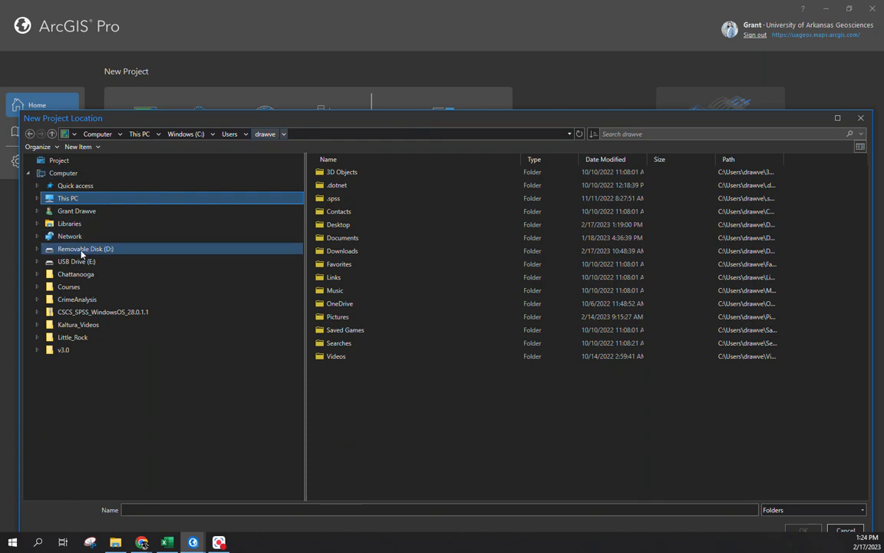
click(69, 286)
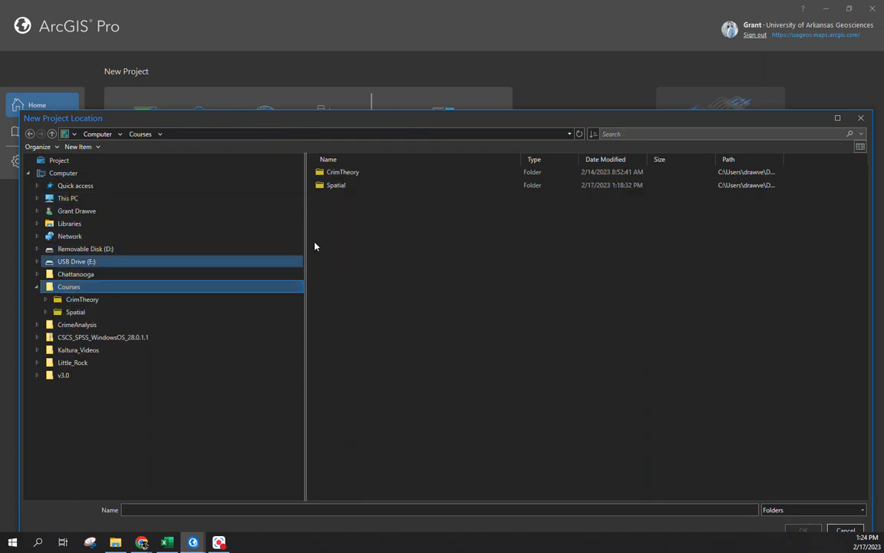
double_click(353, 187)
click(357, 189)
click(803, 529)
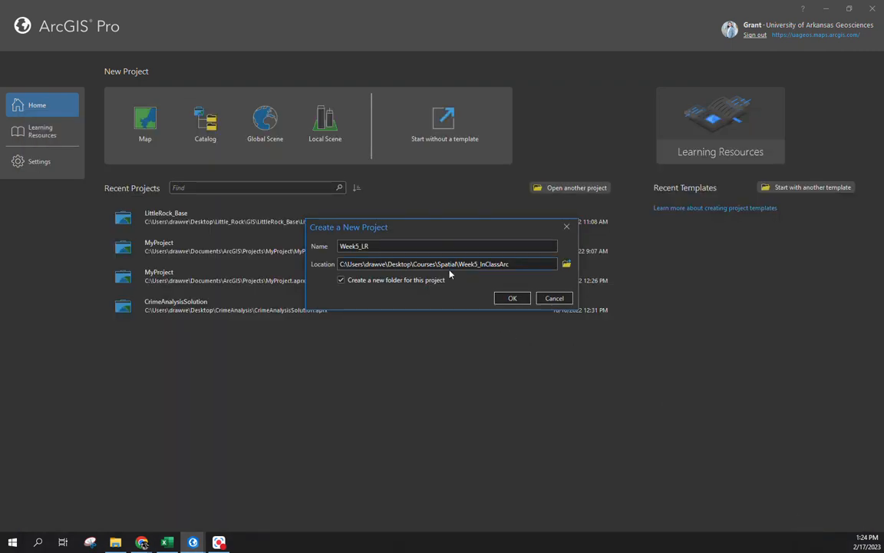
click(512, 299)
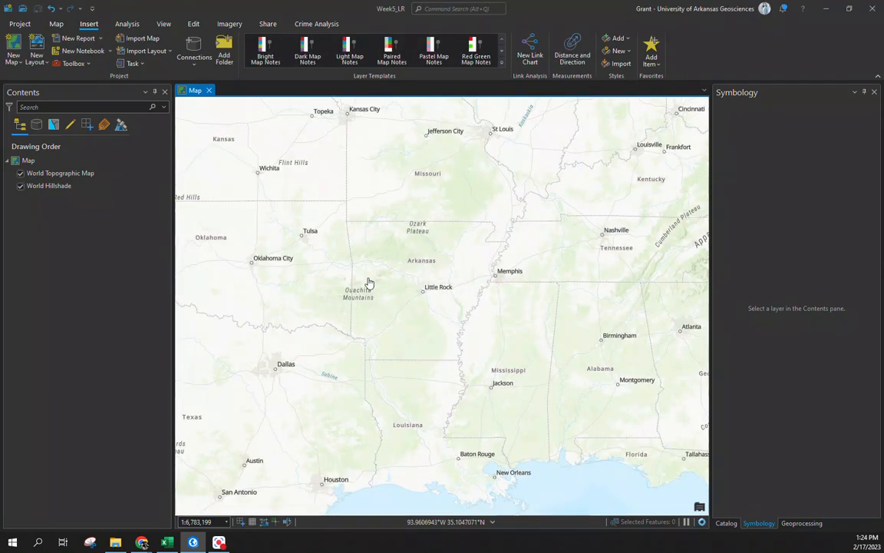
scroll(369, 284, down, 5)
drag(368, 239, 454, 284)
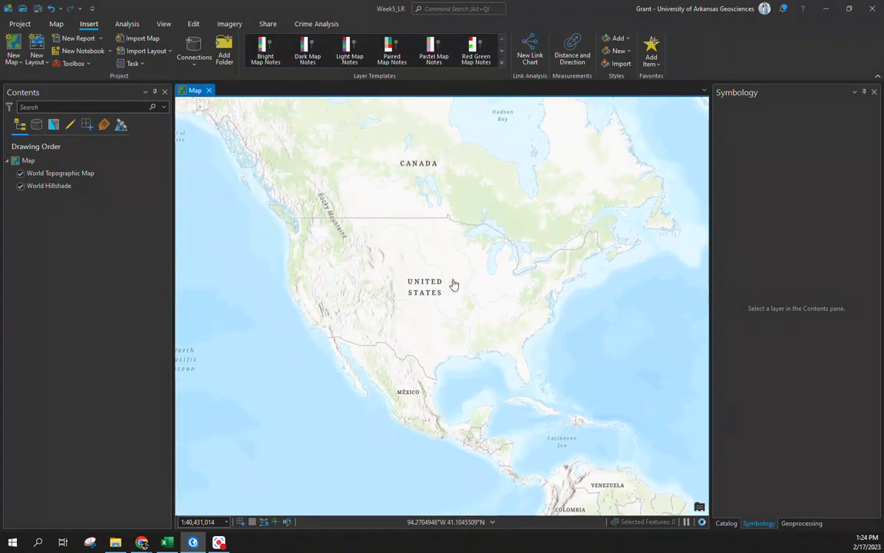
scroll(476, 327, up, 3)
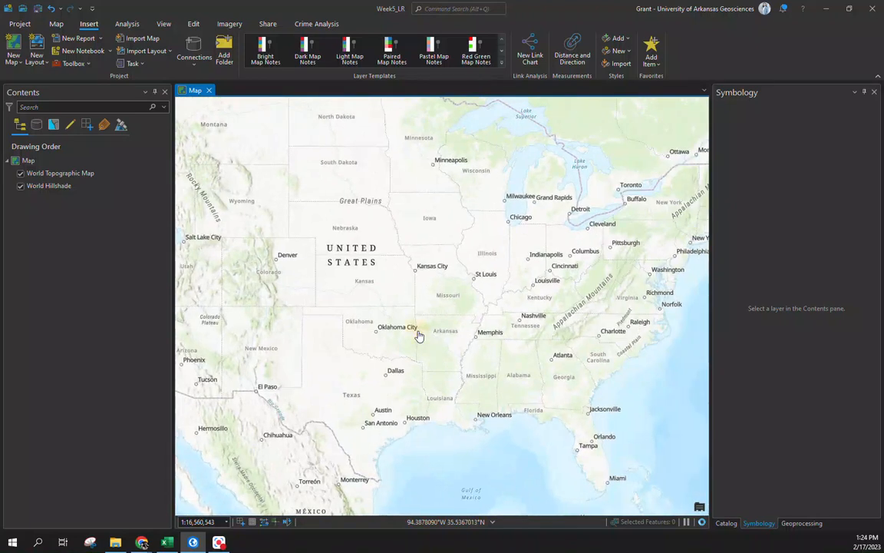
scroll(419, 336, up, 3)
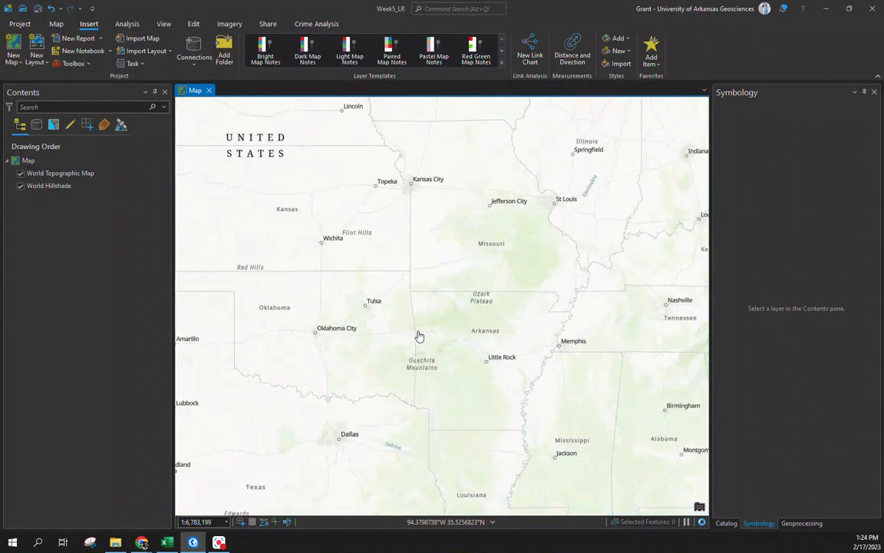
scroll(419, 336, down, 2)
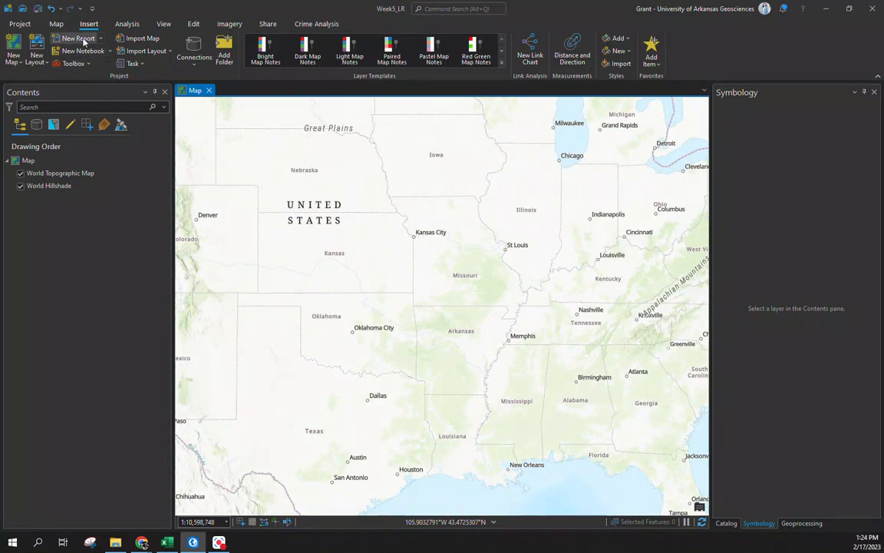
Change the map's basemap to Human Geography Map.
click(56, 23)
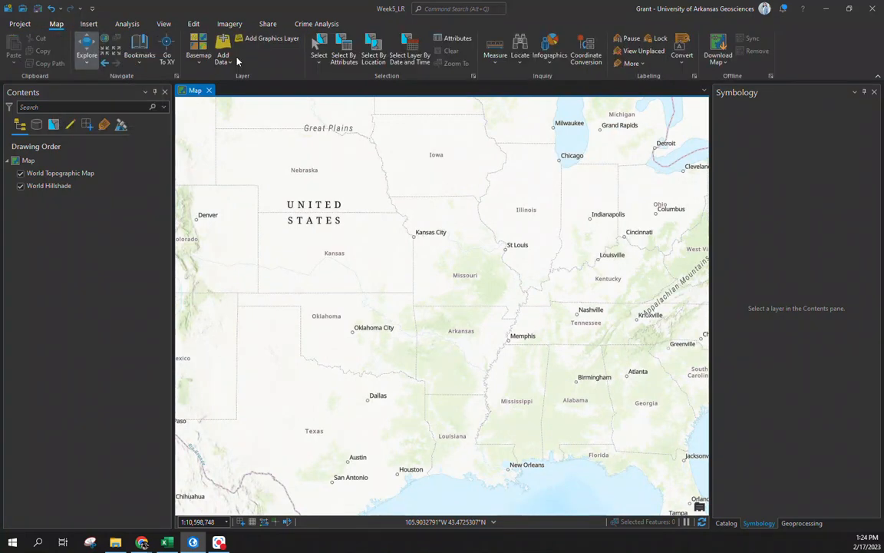
click(197, 61)
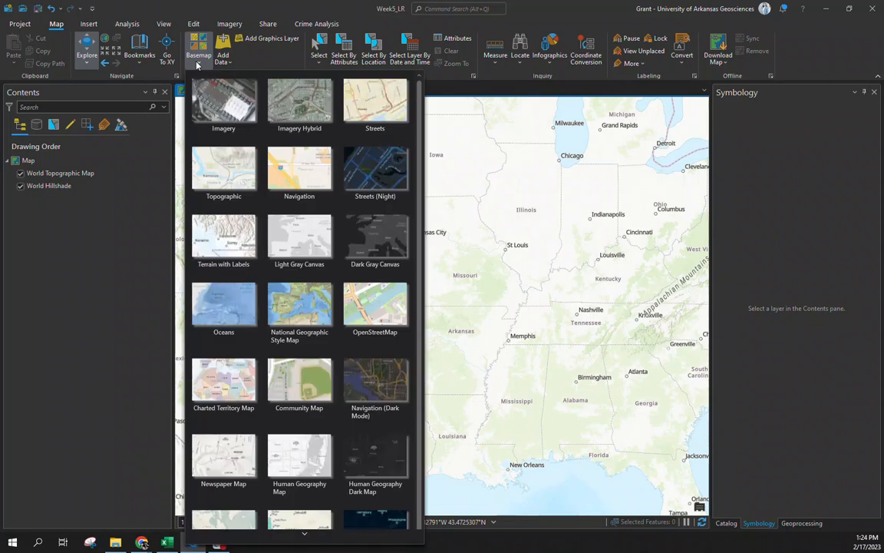
scroll(295, 153, down, 1)
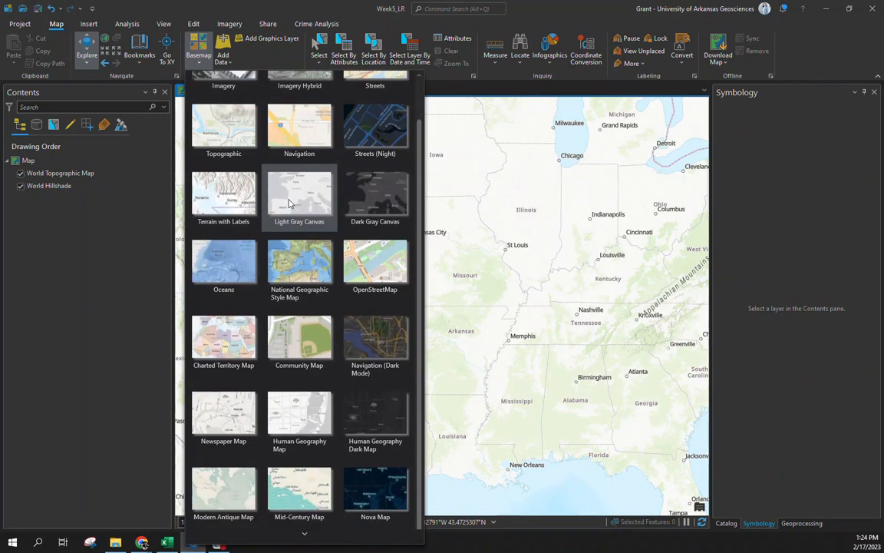
click(291, 422)
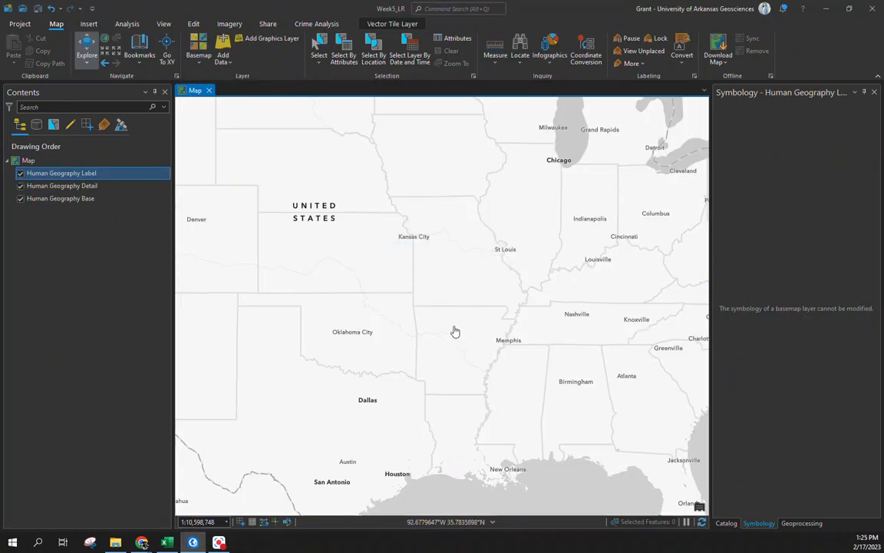
Change the map's basemap to World Navigation Map.
scroll(450, 361, up, 5)
scroll(546, 308, up, 2)
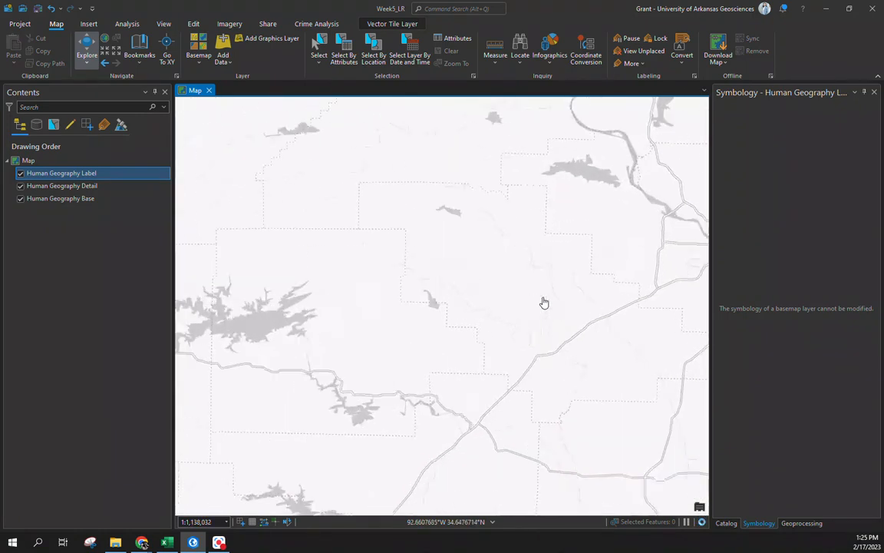
drag(545, 301, 435, 237)
scroll(414, 303, up, 4)
scroll(486, 270, up, 4)
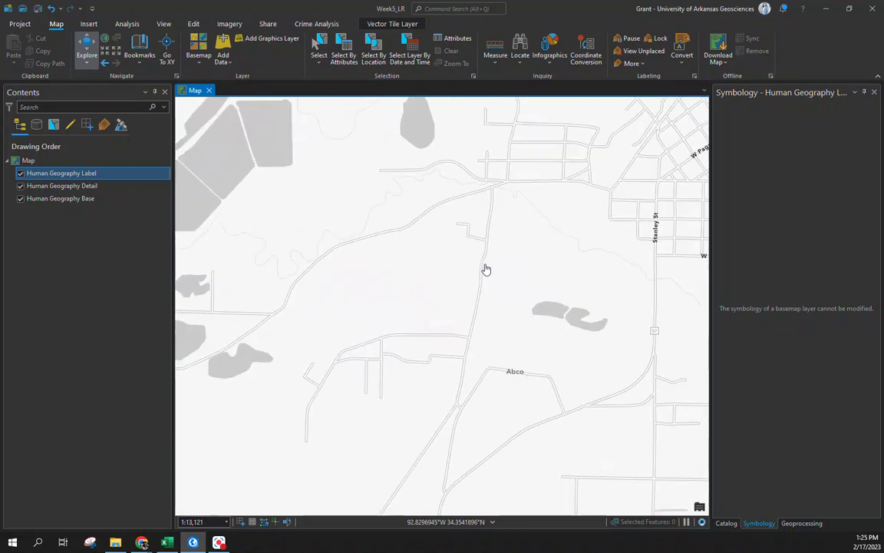
drag(514, 262, 348, 414)
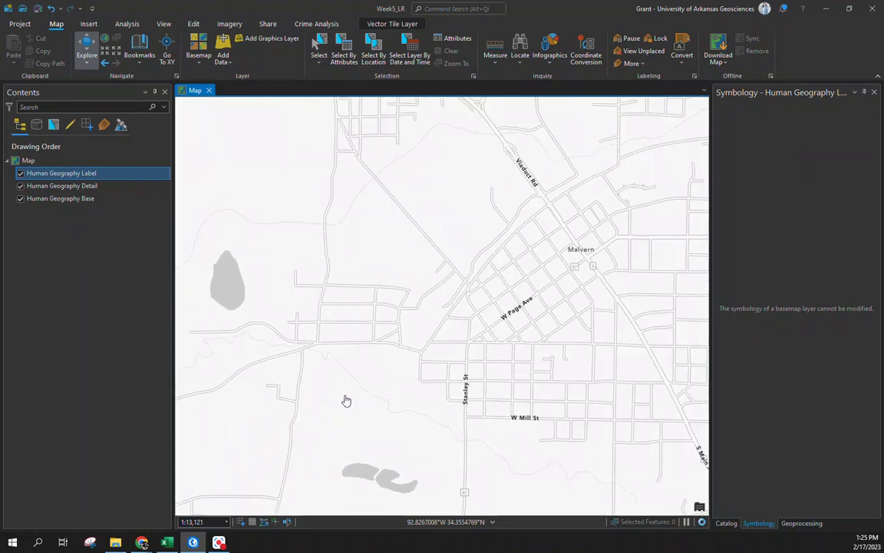
click(200, 60)
click(300, 127)
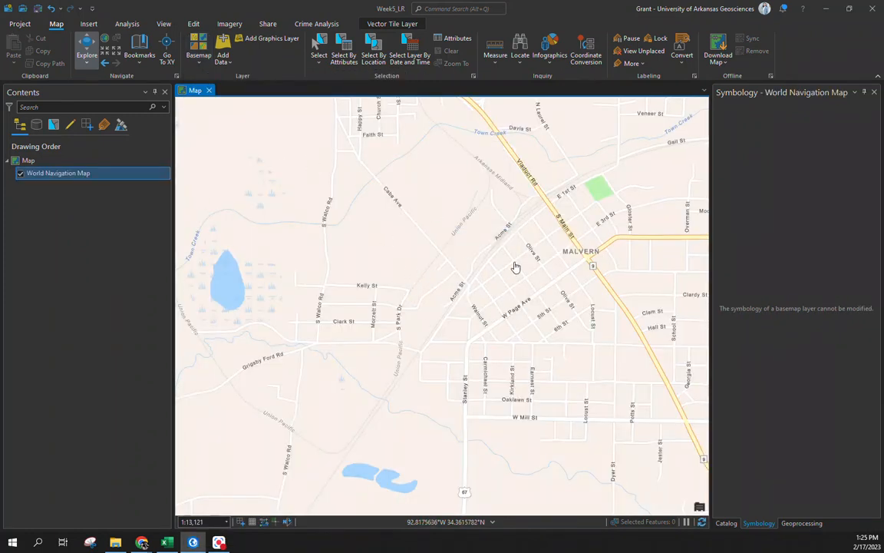
Examine the navigation basemap around Little Rock at different scales, switching the basemap layer off and back on.
scroll(461, 265, down, 6)
drag(479, 204, 460, 325)
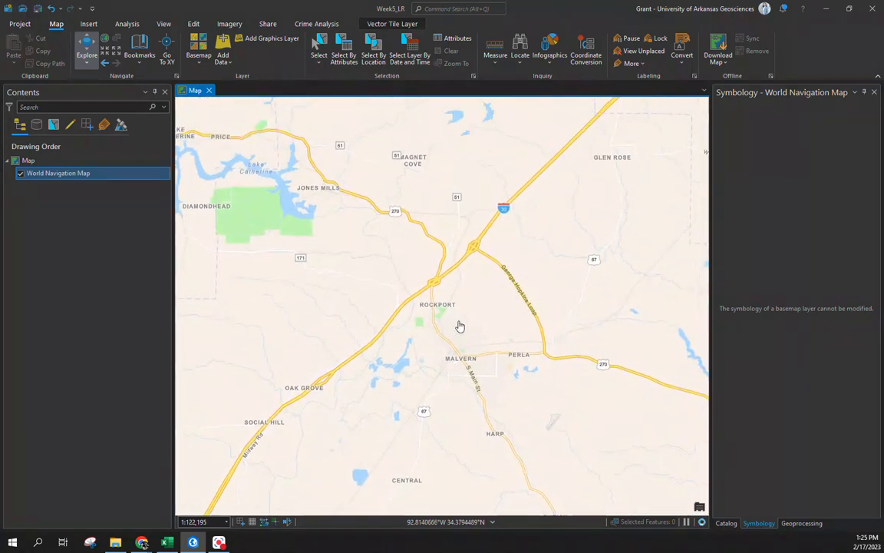
scroll(430, 276, down, 5)
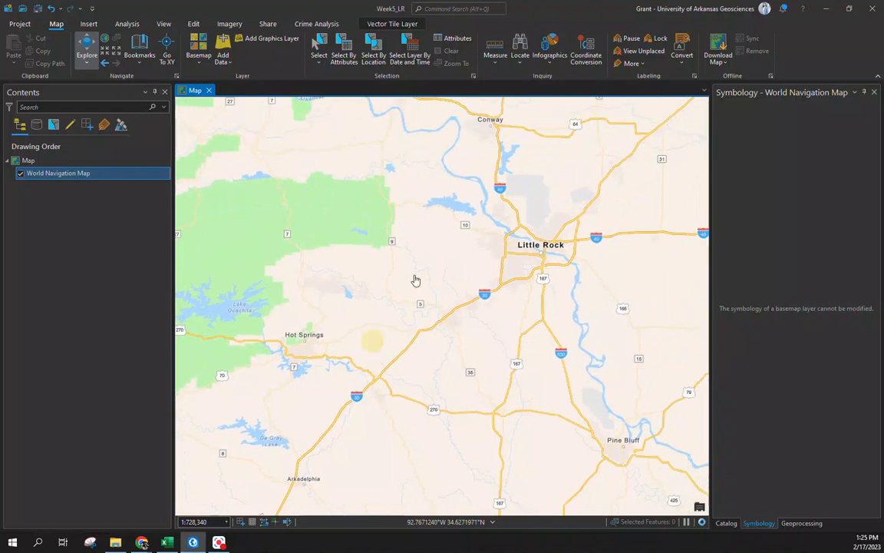
drag(453, 231, 329, 341)
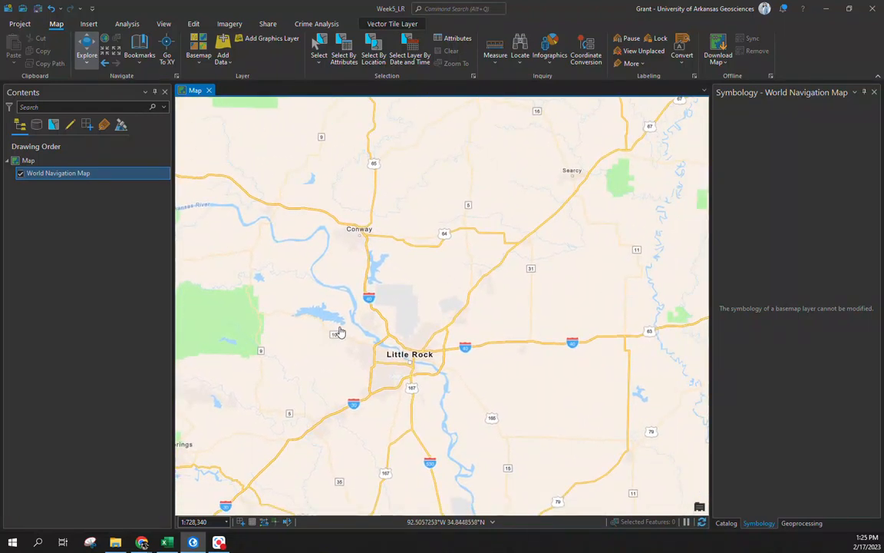
drag(298, 352, 347, 332)
scroll(347, 331, down, 3)
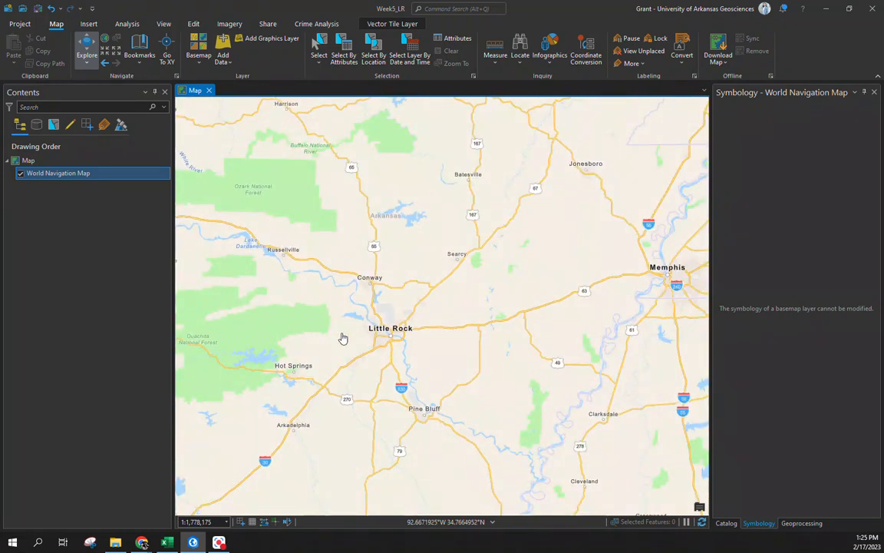
click(21, 174)
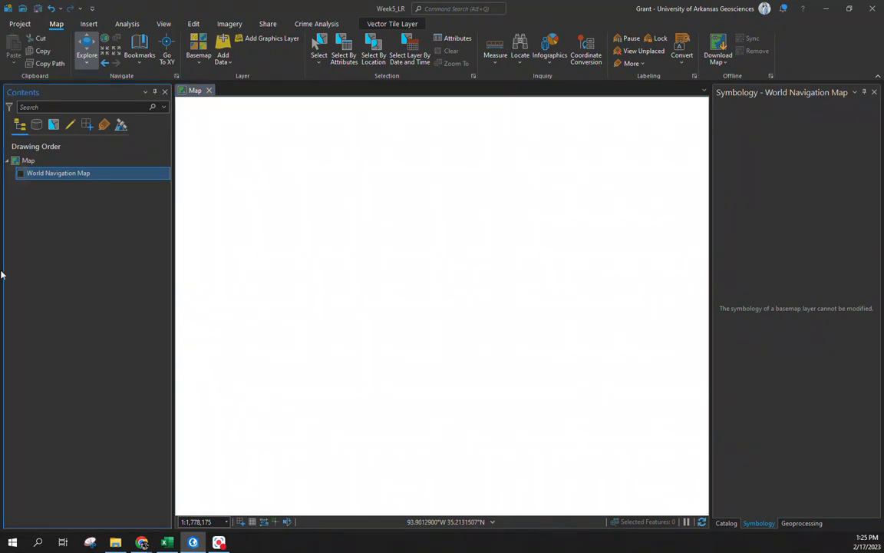
click(21, 173)
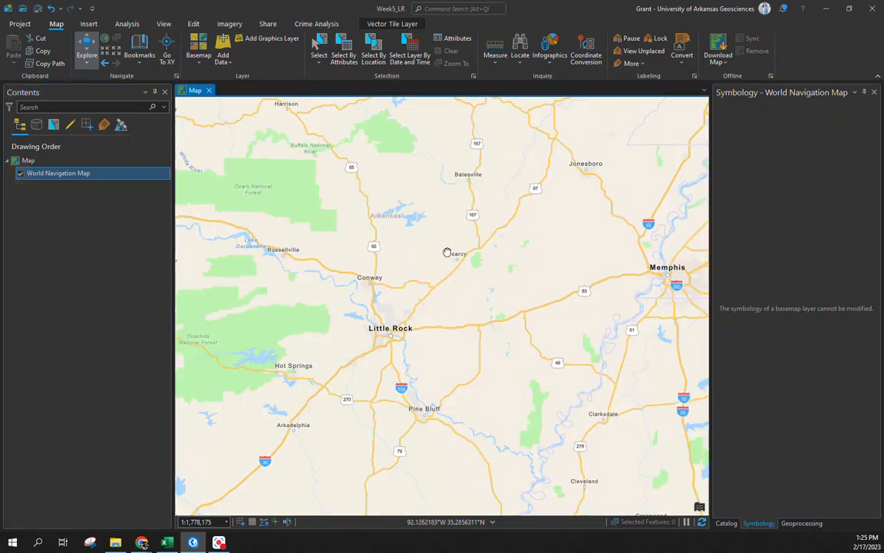
drag(411, 256, 459, 224)
scroll(419, 270, up, 2)
drag(495, 340, 428, 304)
scroll(405, 295, up, 2)
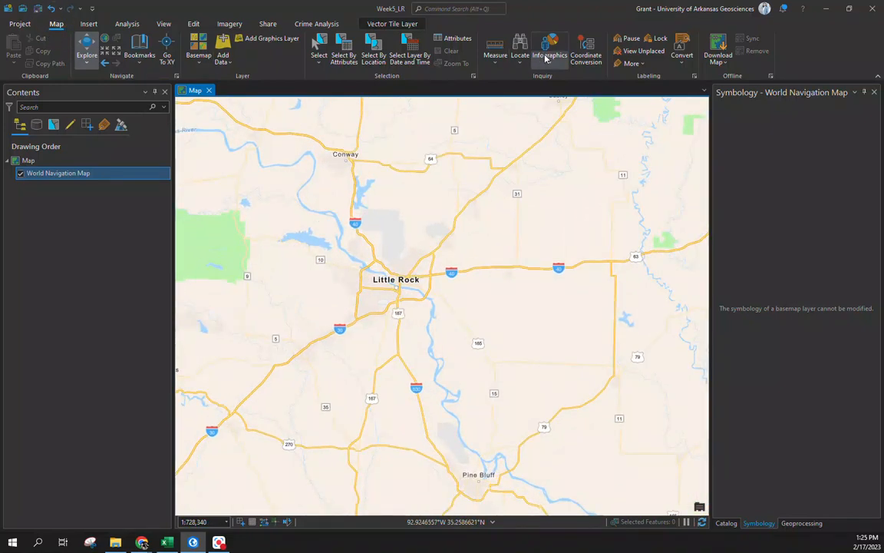
Look through the project information, insert commands and analysis commands, and bring up the geoprocessing tools list.
click(17, 24)
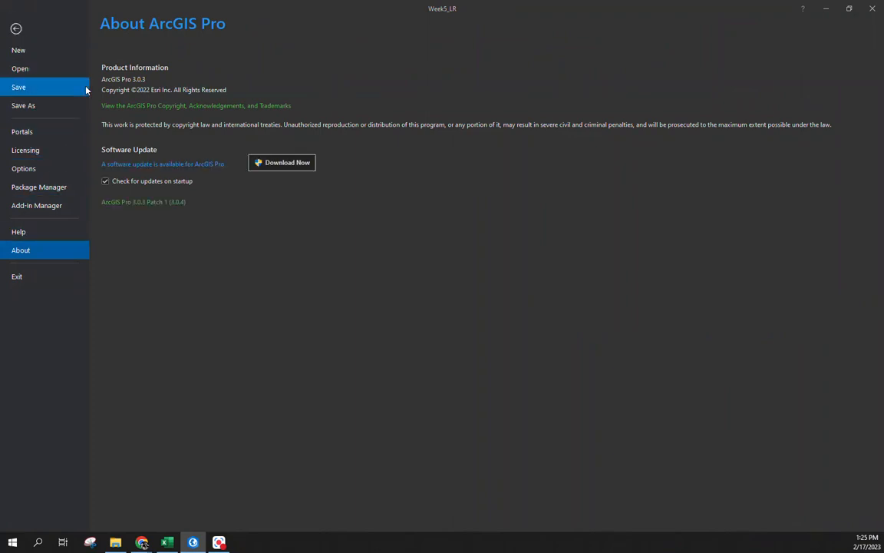
click(16, 28)
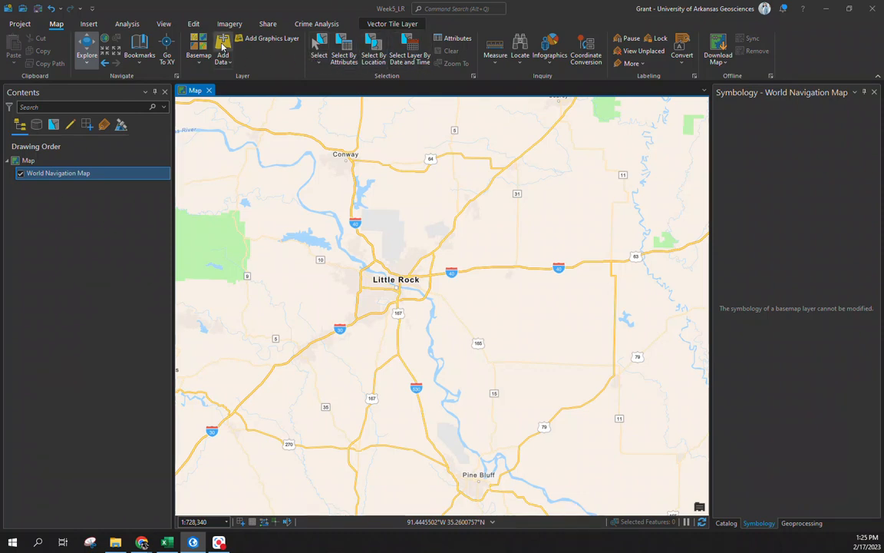
click(99, 26)
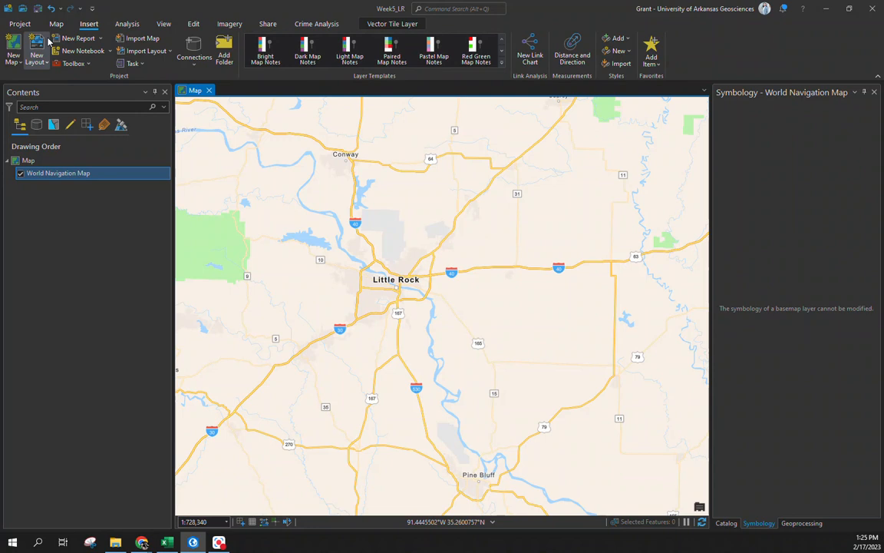
click(127, 24)
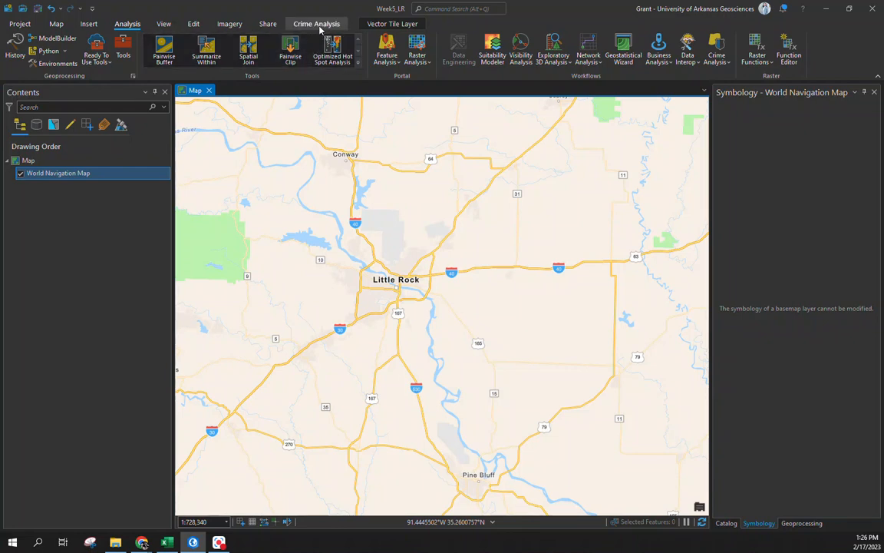
click(119, 50)
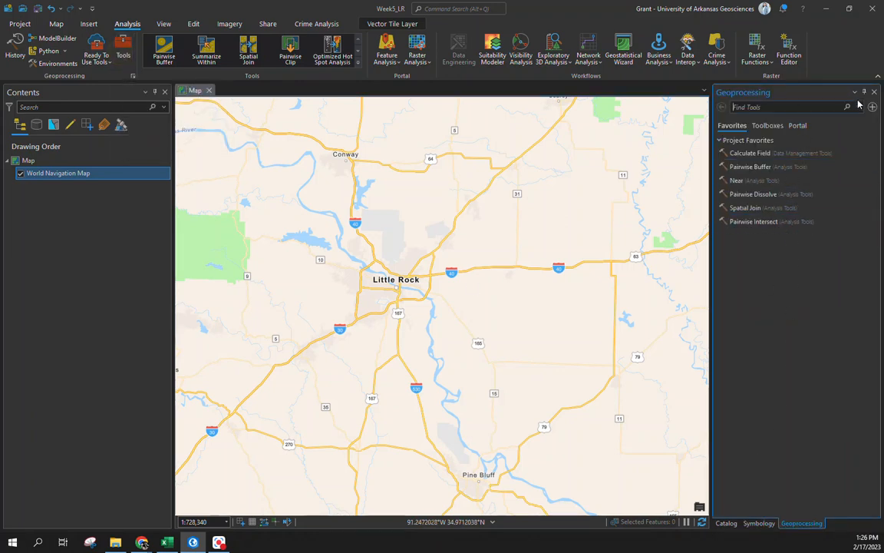
Add the geo_export shapefile from Courses\Spatial\Week5_InClassArc\Patrol Districts to the map.
drag(365, 254, 442, 263)
scroll(442, 262, up, 4)
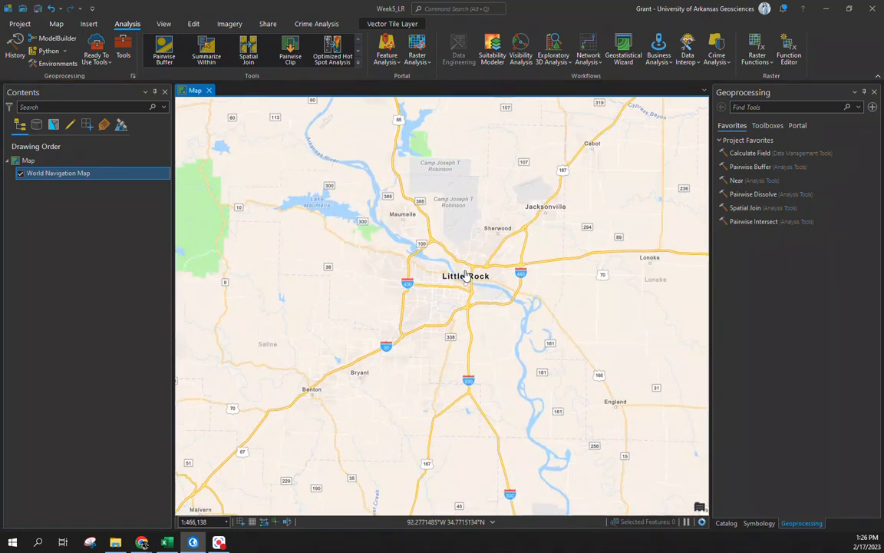
scroll(357, 267, down, 5)
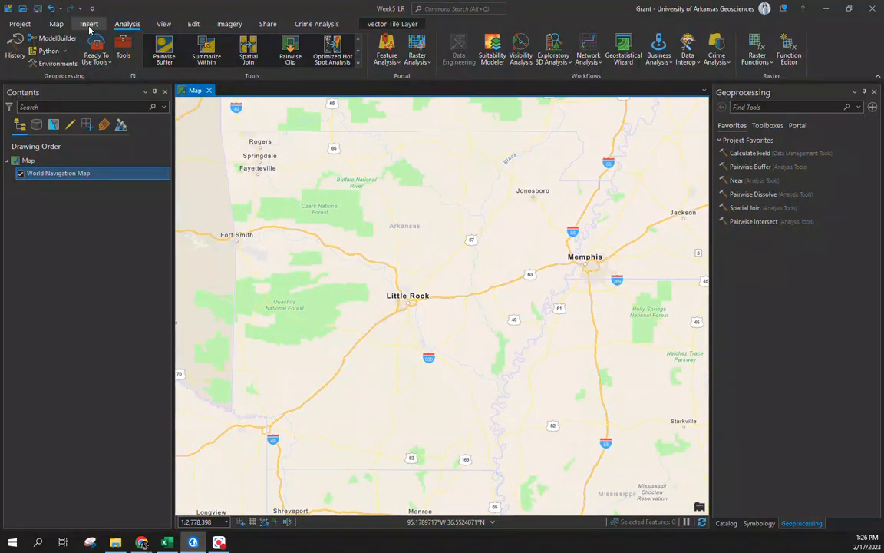
click(58, 24)
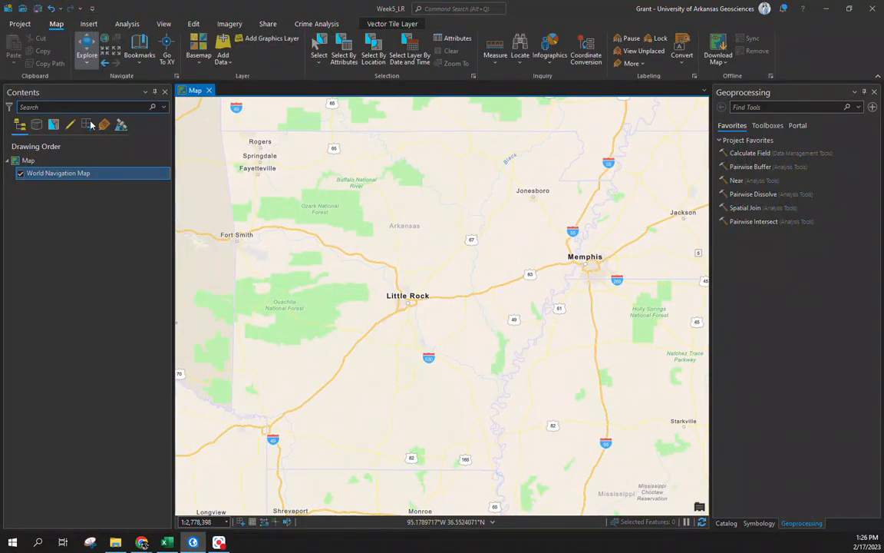
click(222, 48)
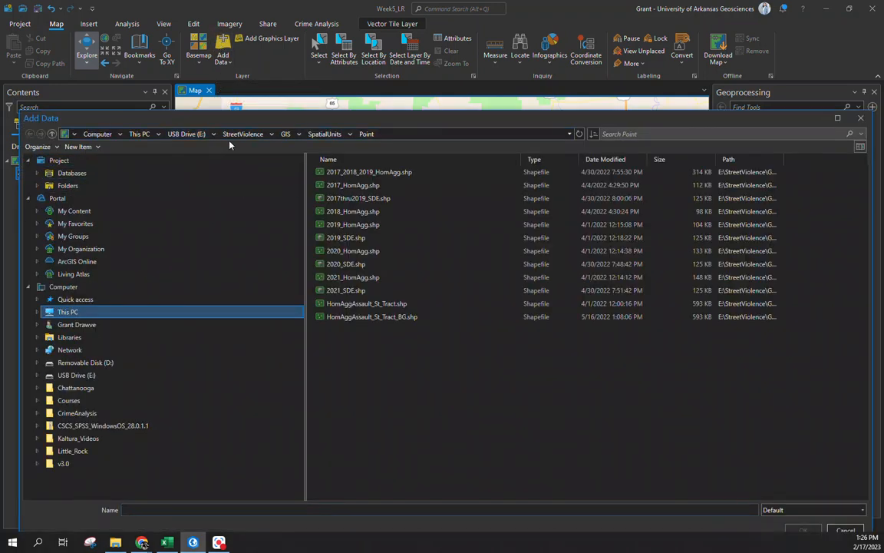
click(70, 400)
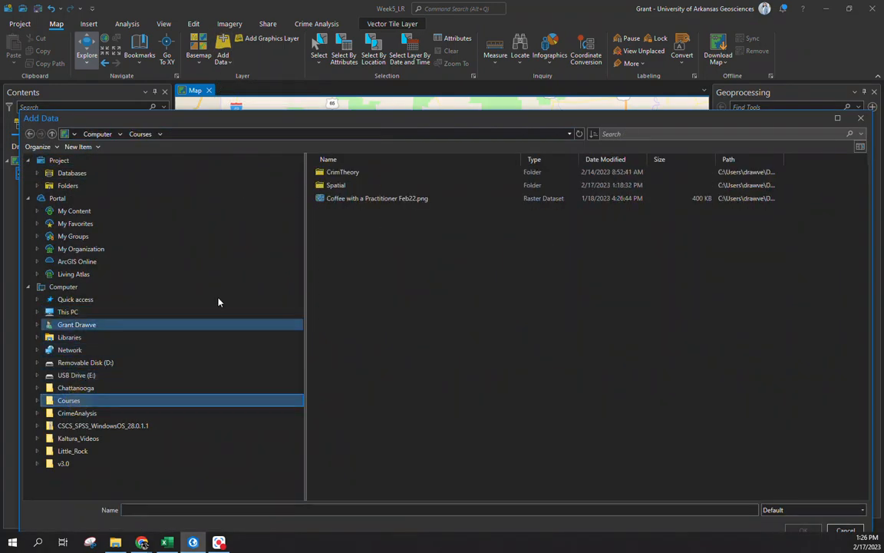
double_click(369, 189)
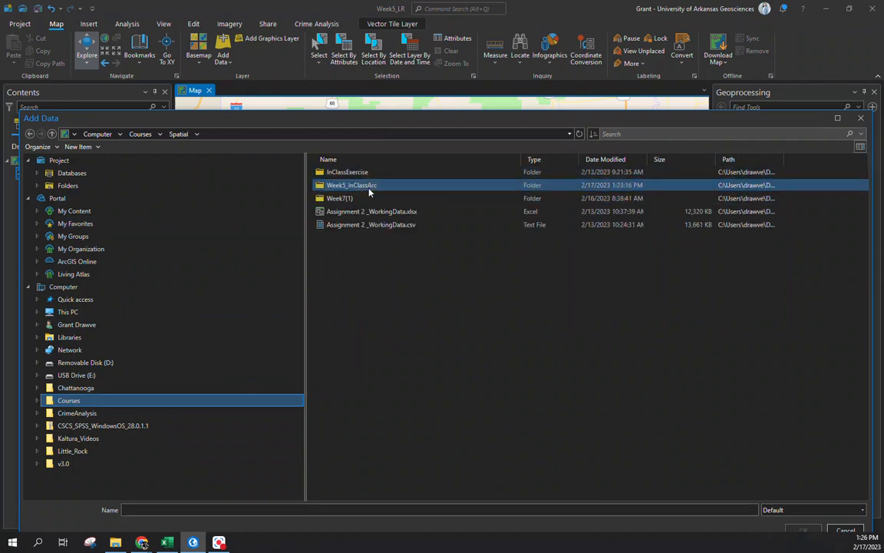
double_click(370, 189)
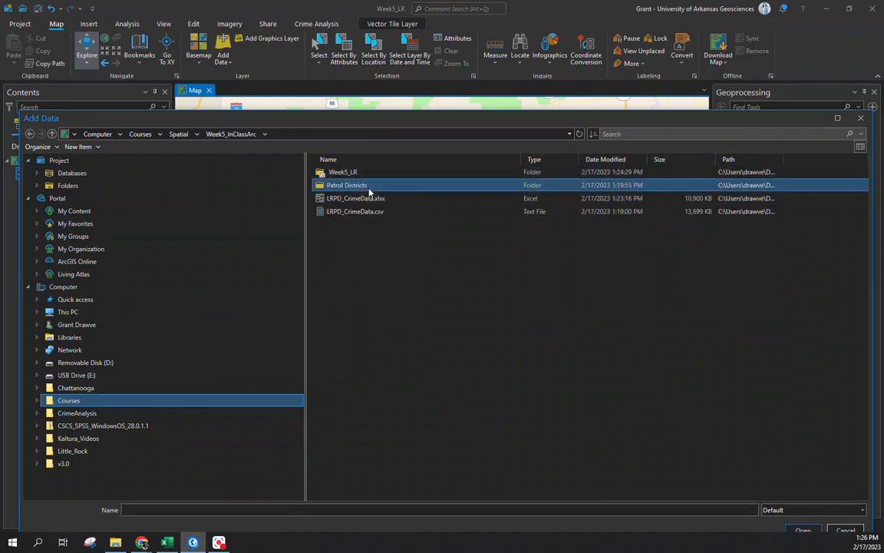
double_click(369, 188)
click(457, 175)
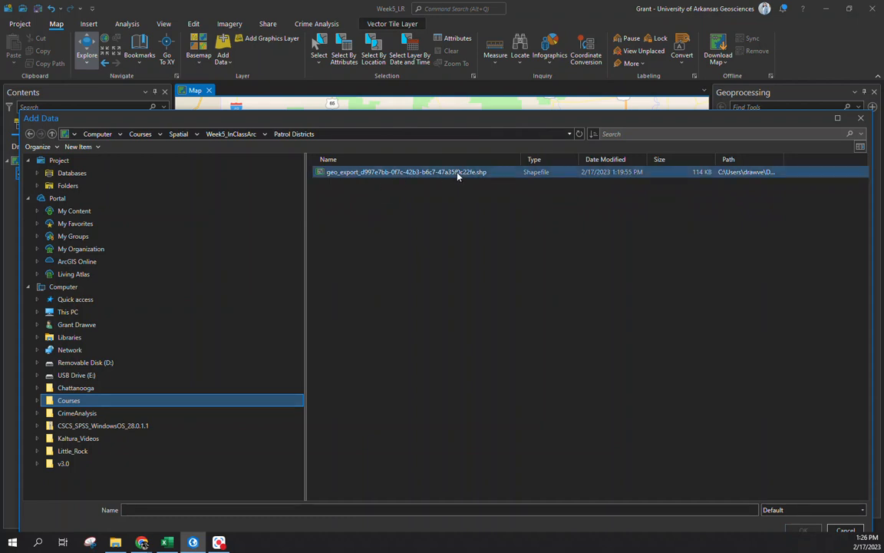
double_click(458, 175)
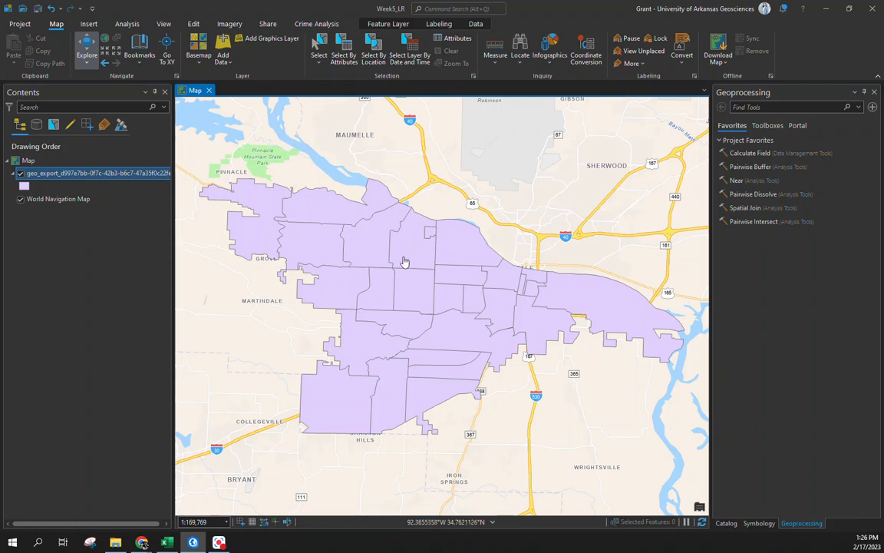
Rename the added geo_export layer as Little Rock Police Districts.
mouse_move(384, 318)
mouse_down()
mouse_move(405, 328)
mouse_move(386, 329)
mouse_up()
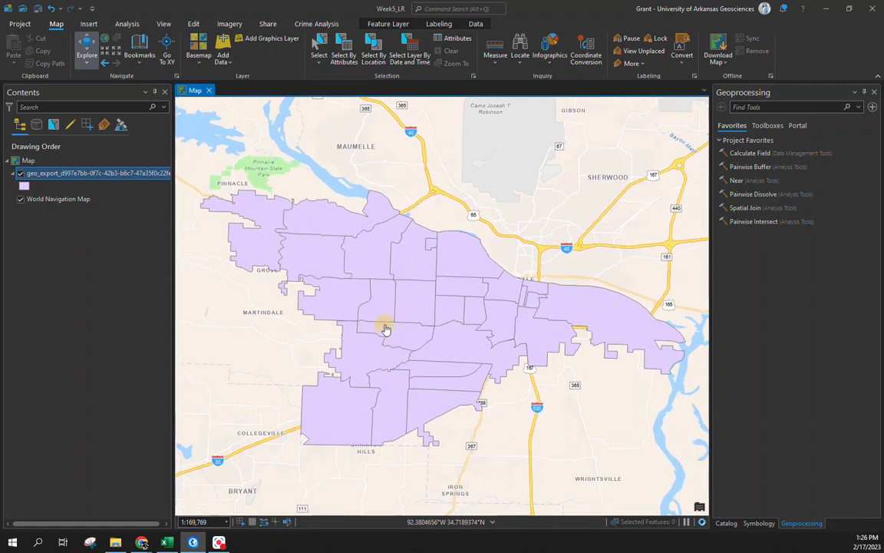
scroll(385, 329, down, 3)
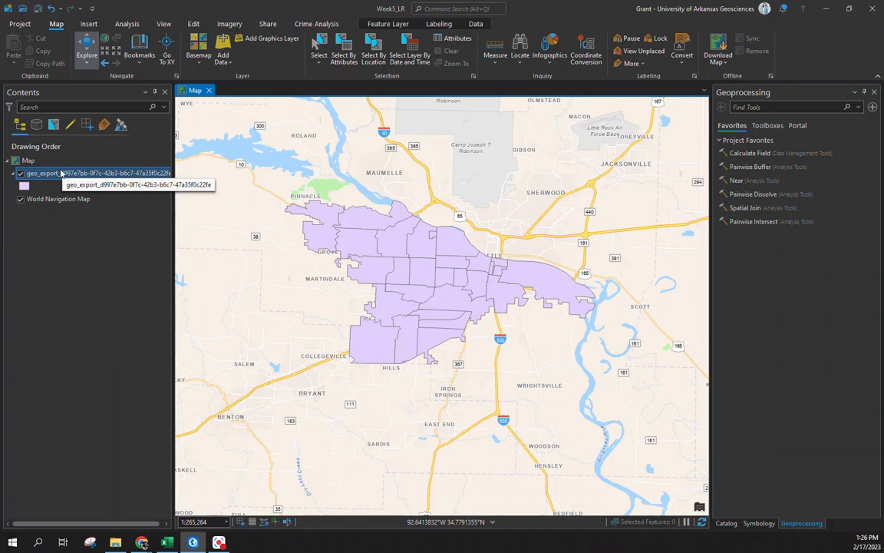
double_click(61, 173)
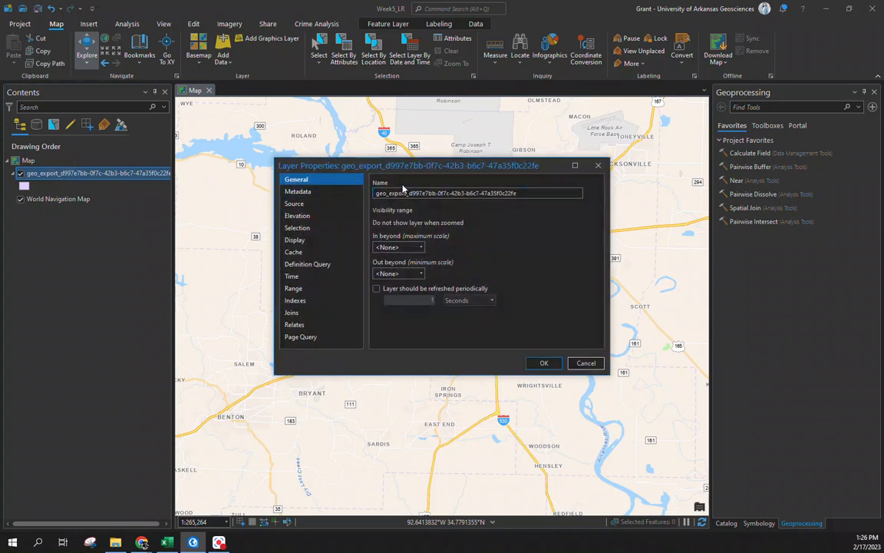
drag(526, 193, 343, 193)
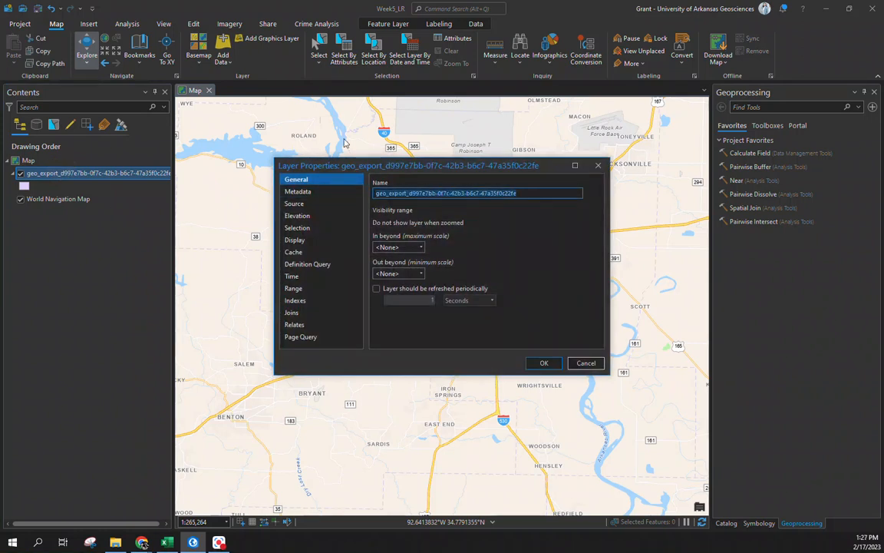
text(Little Rock Poi)
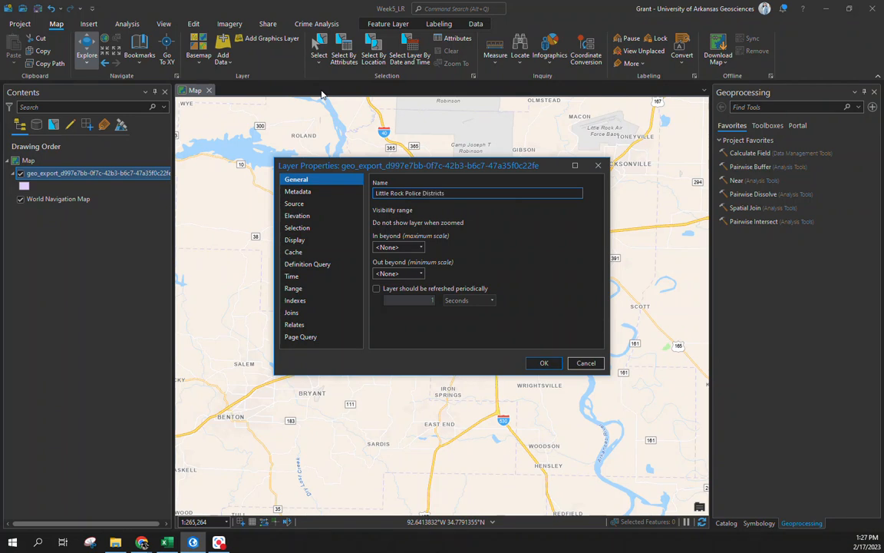
click(544, 363)
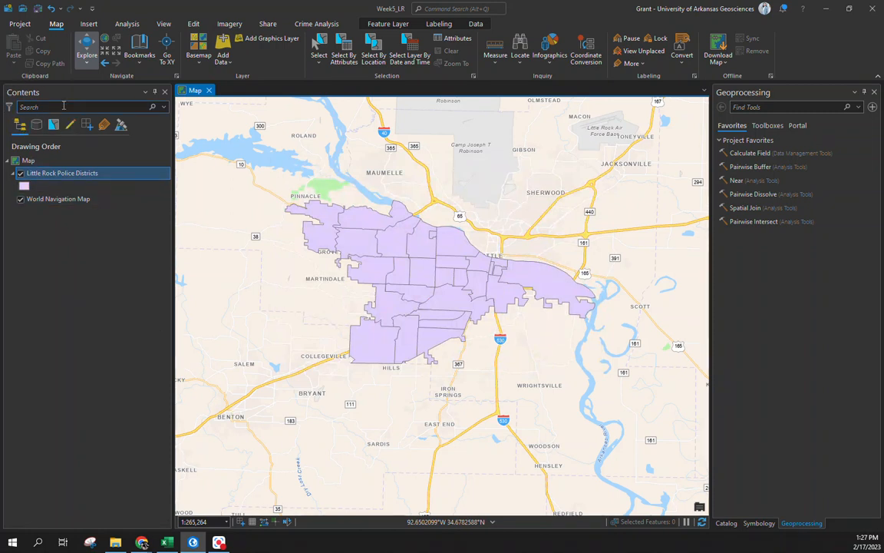
Set the Little Rock Police Districts symbol to the first unfilled black outline in the ArcGIS 2D gallery.
drag(361, 287, 368, 289)
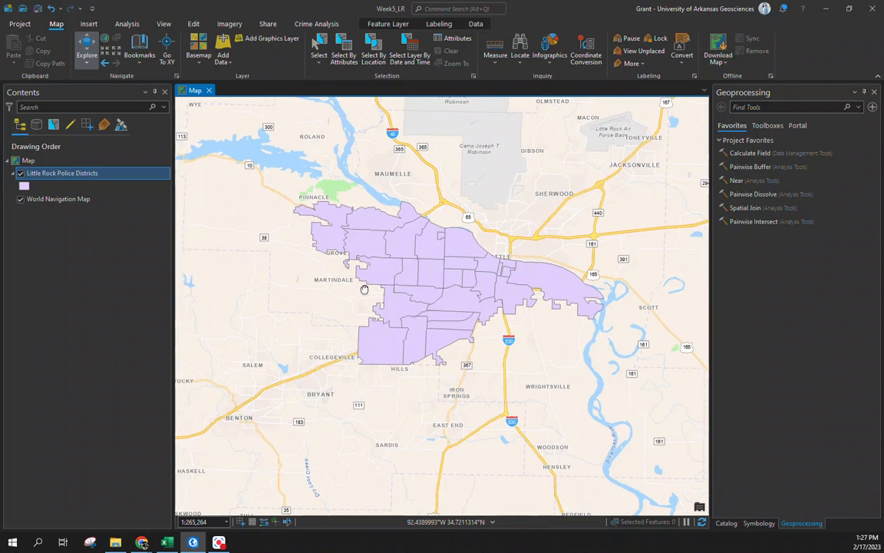
scroll(414, 290, up, 2)
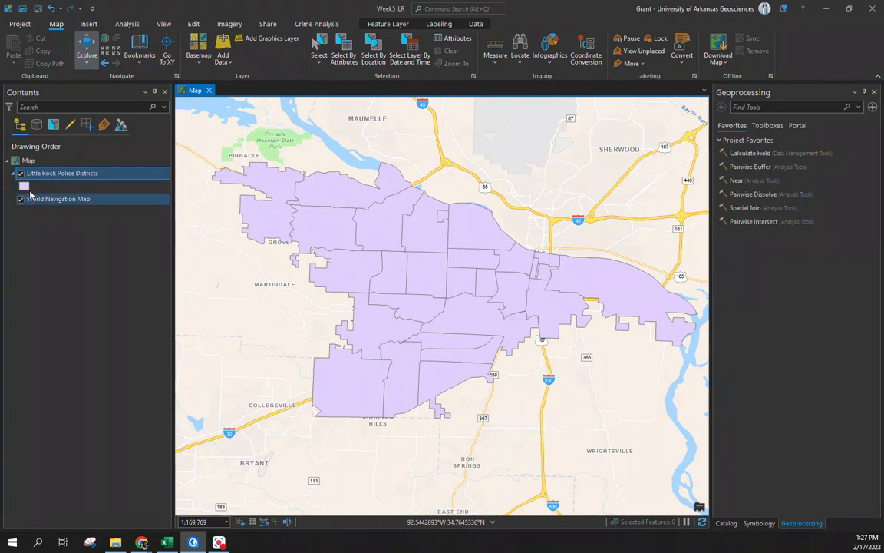
click(25, 187)
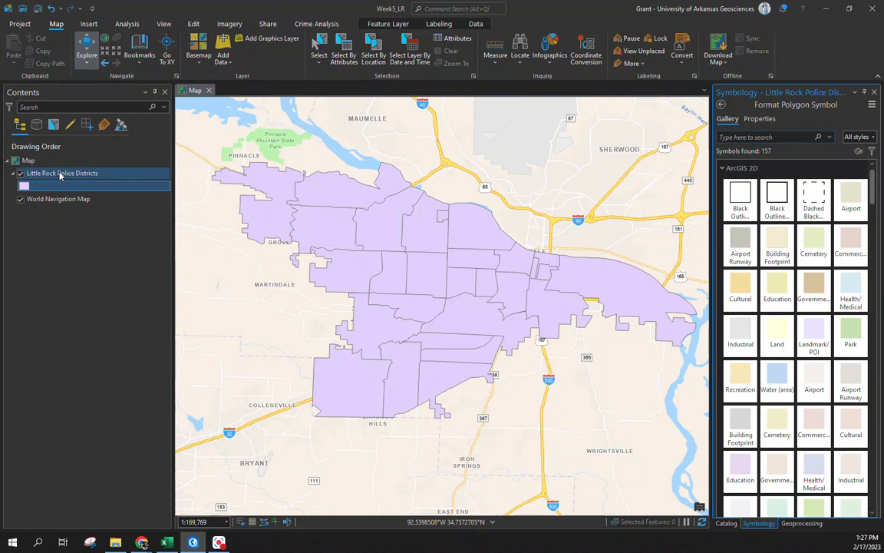
click(740, 198)
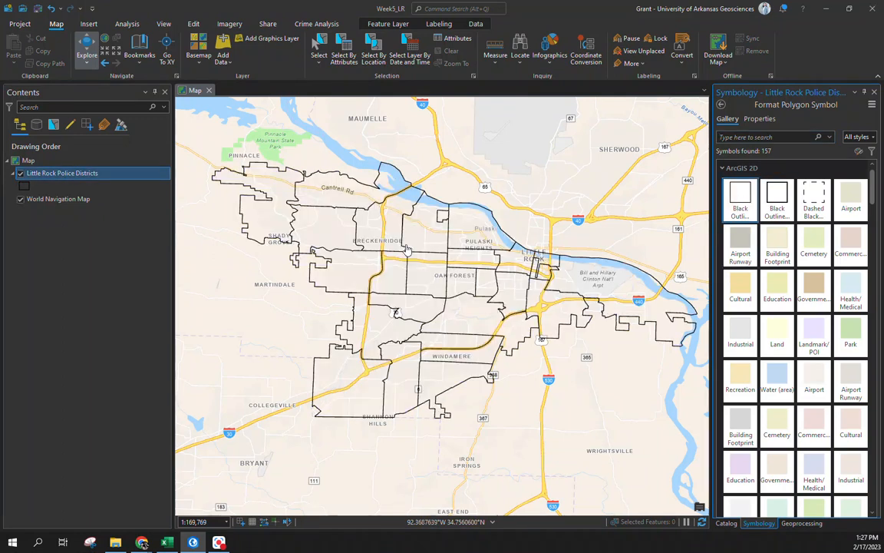
Set the Little Rock Police Districts symbol to the thicker 2 pt black outline in the ArcGIS 2D gallery.
click(777, 201)
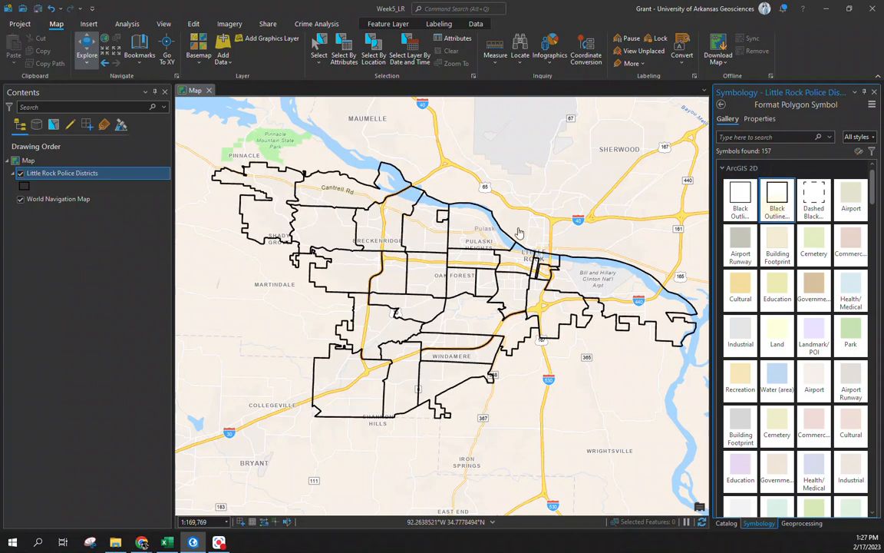
Try a red fill on the Little Rock Police Districts symbol and set the fill back to No color.
click(759, 118)
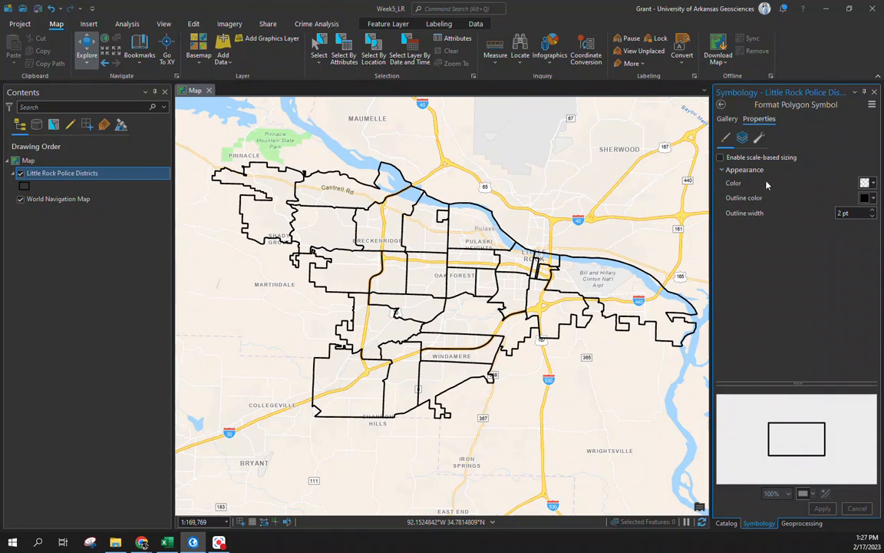
click(865, 183)
click(763, 242)
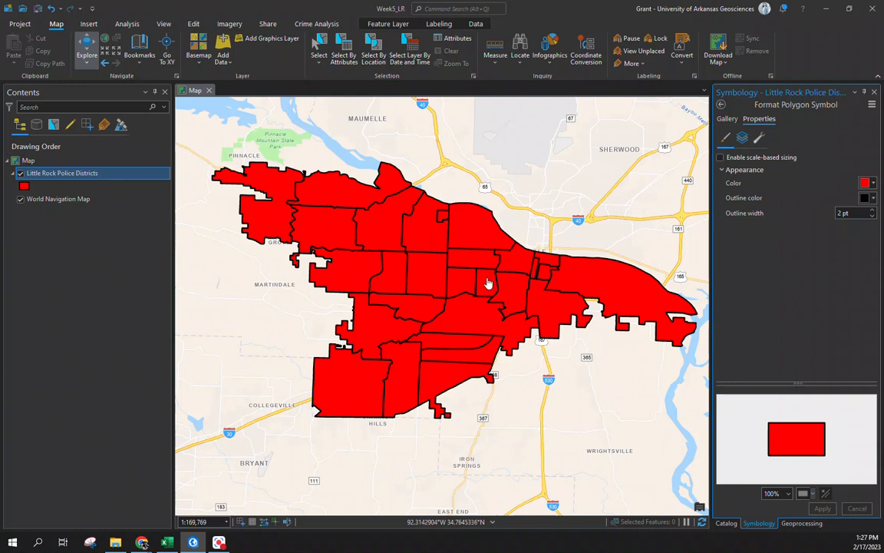
click(866, 182)
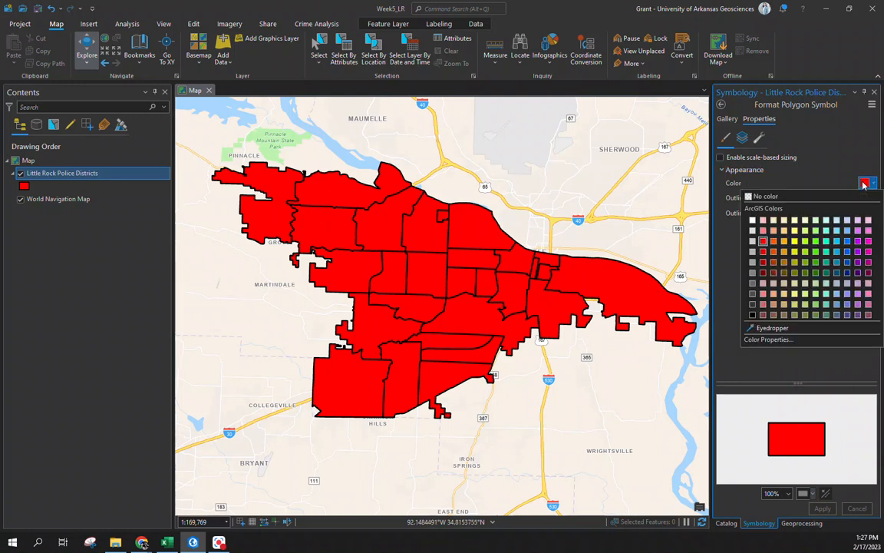
click(764, 193)
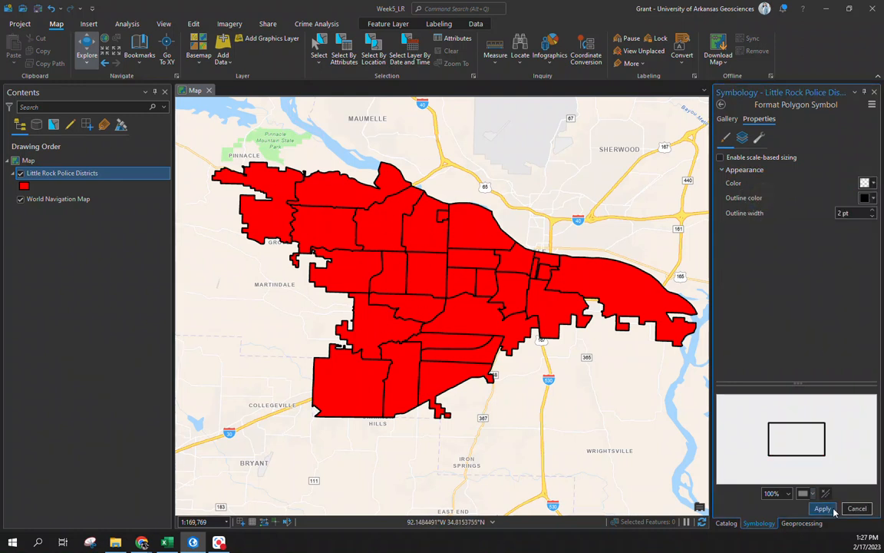
click(821, 508)
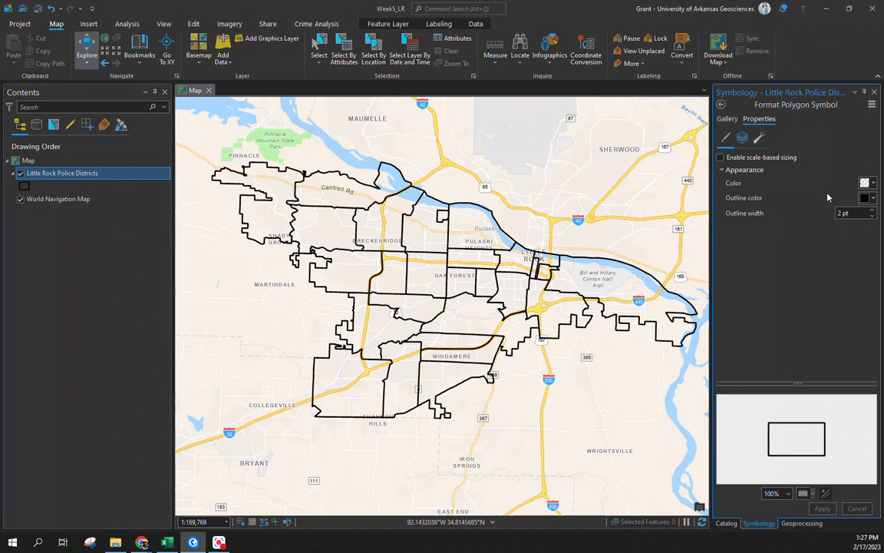
click(867, 197)
click(758, 177)
click(743, 138)
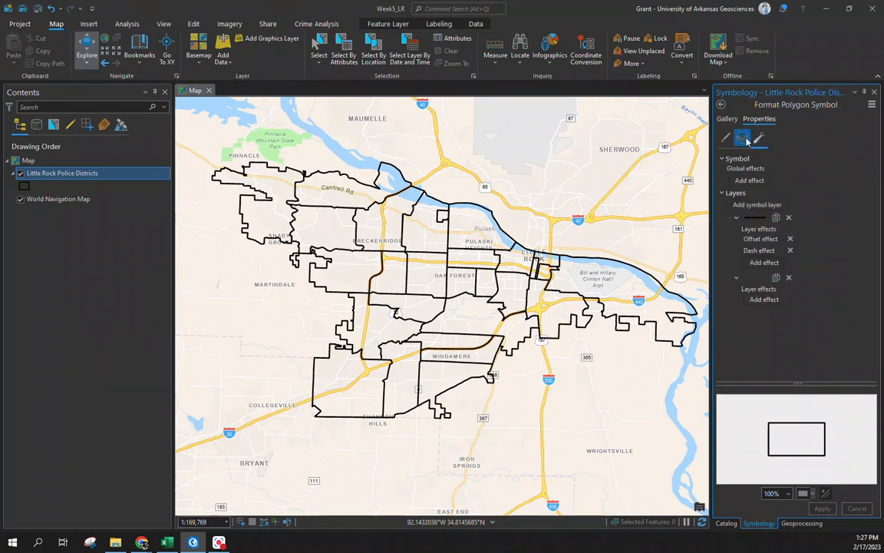
click(726, 137)
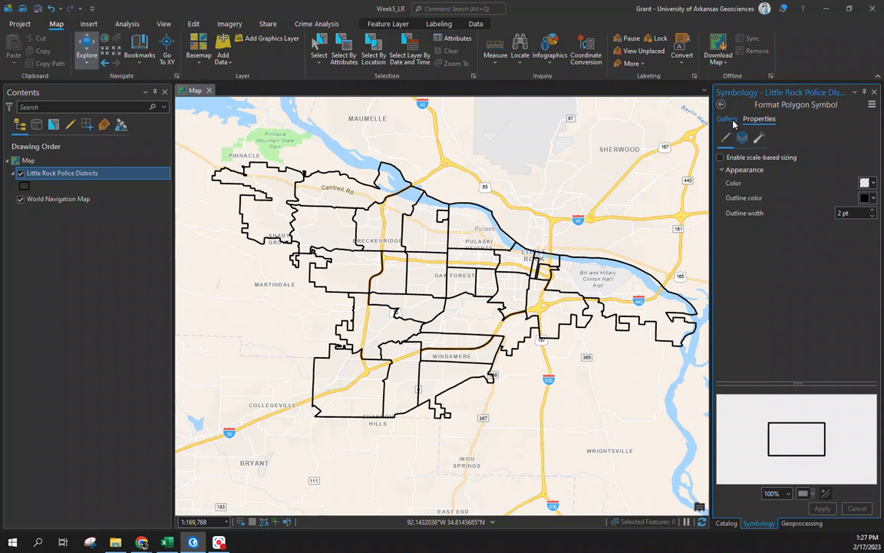
click(727, 118)
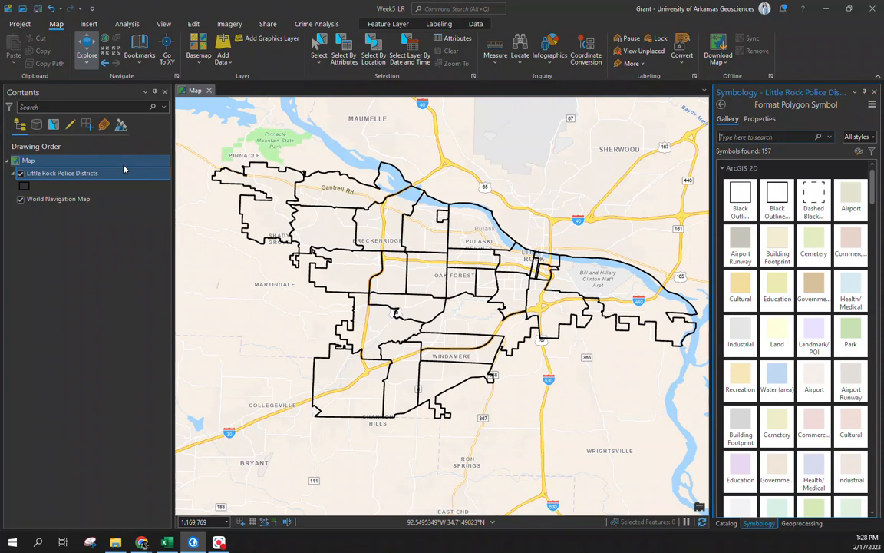
Add the '2019$' and '2020$' sheets of LRPD_CrimeData.xlsx from the Week5_InClassArc folder to the map as standalone tables.
click(223, 48)
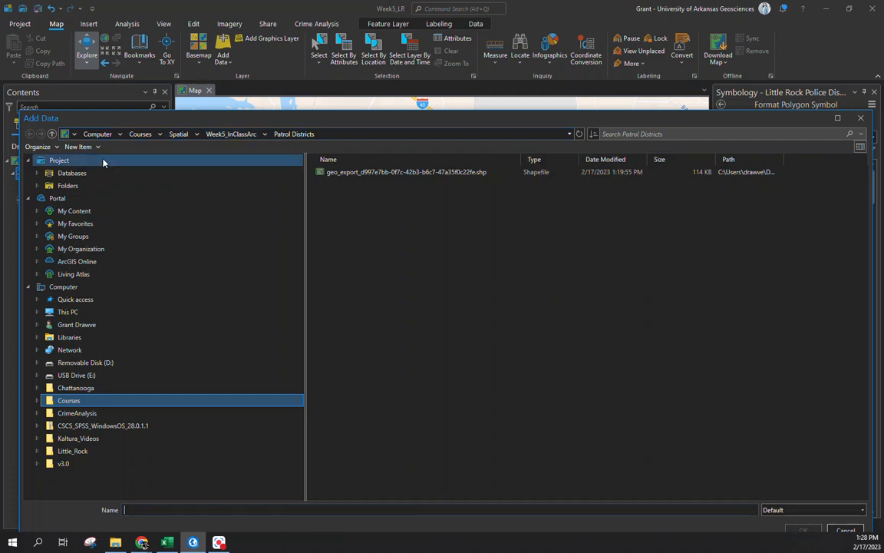
click(52, 134)
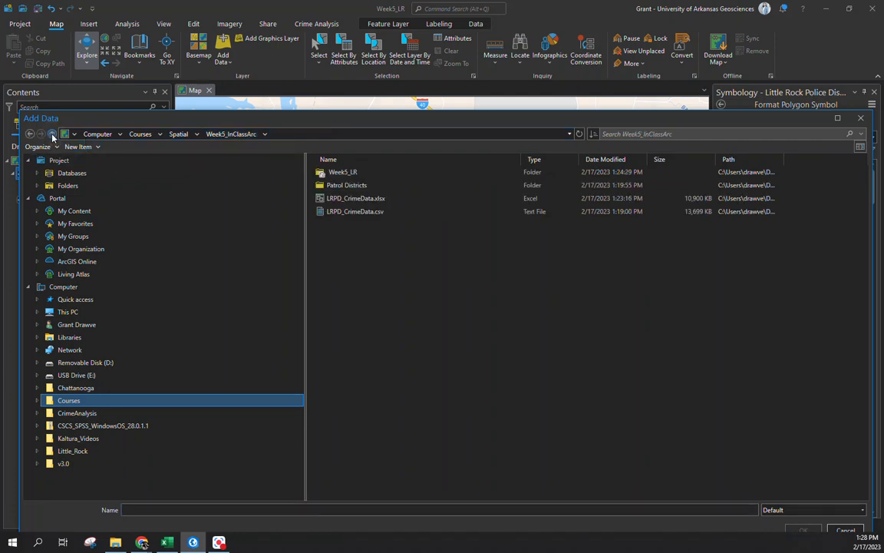
click(370, 199)
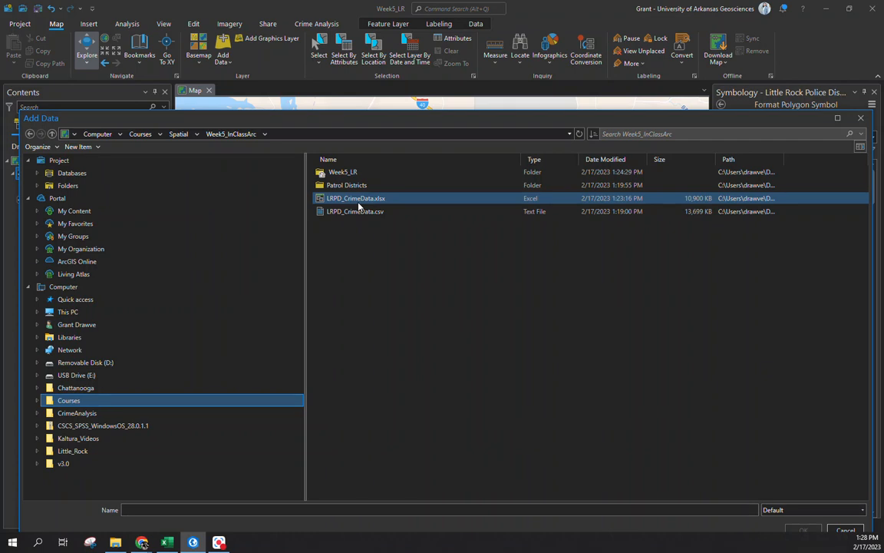
double_click(355, 198)
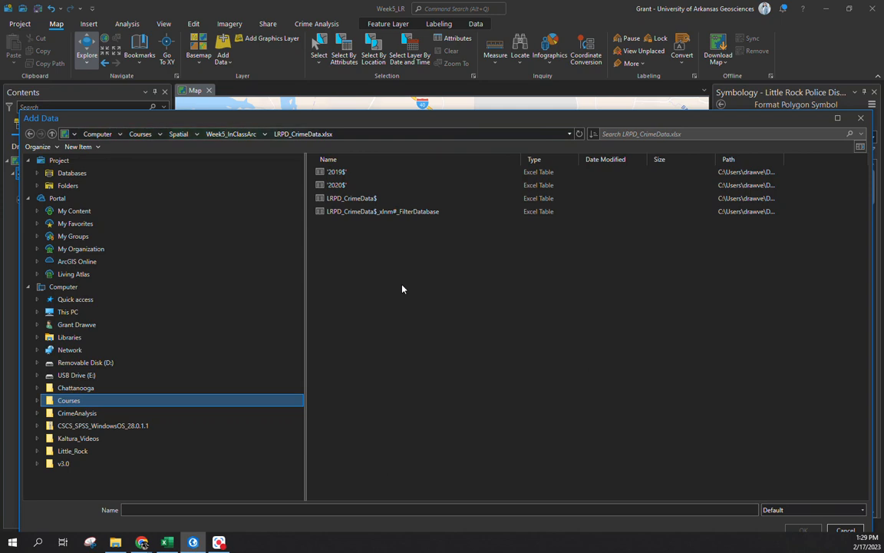
click(411, 222)
click(364, 175)
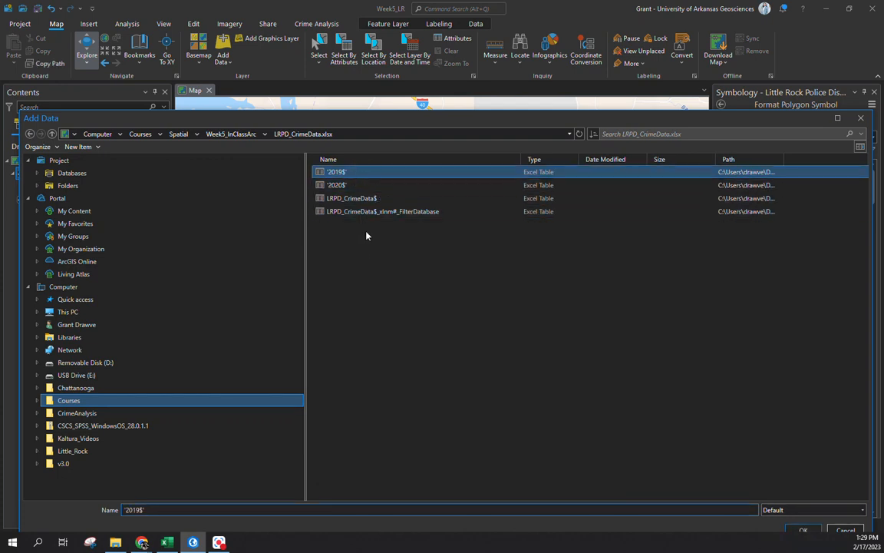
ctrl+click(343, 187)
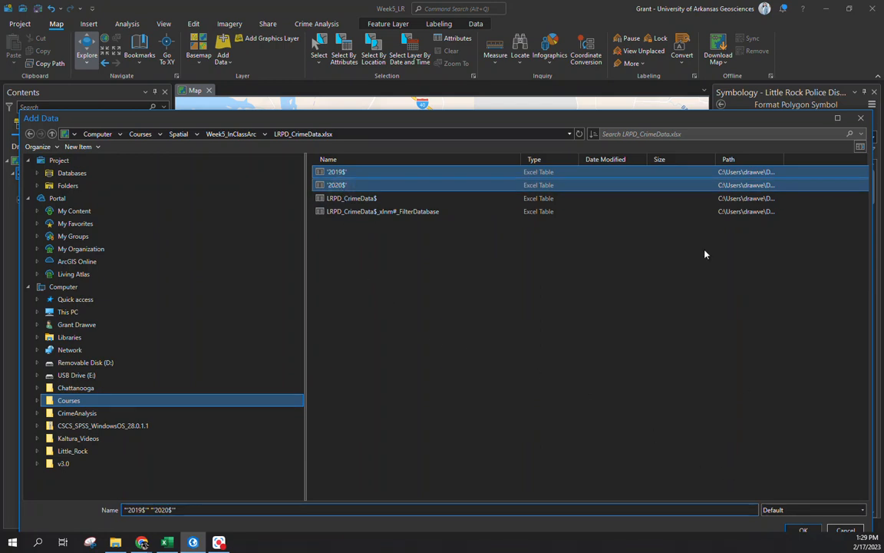
drag(600, 115, 600, 77)
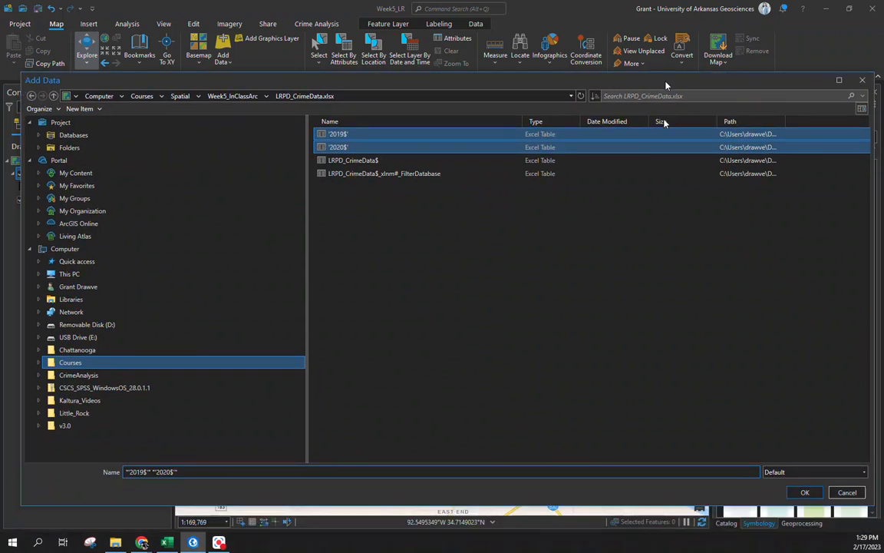
click(805, 493)
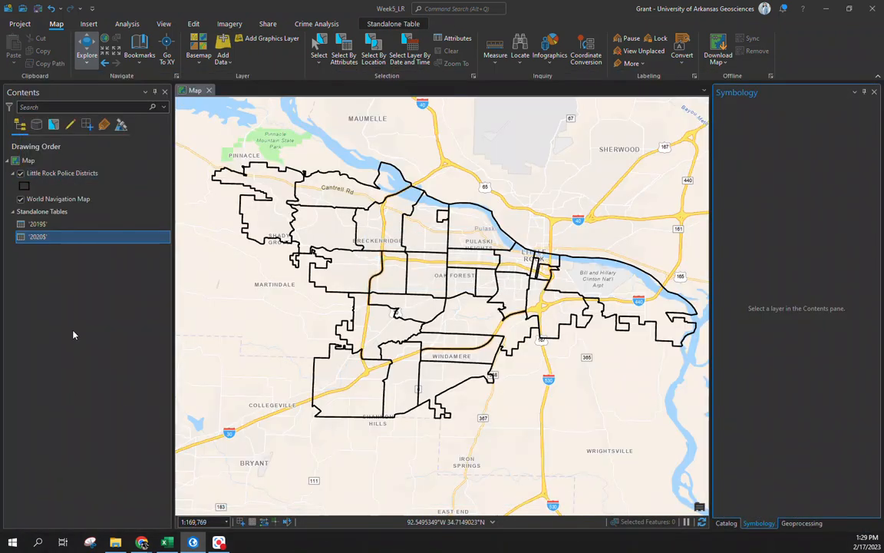
click(55, 282)
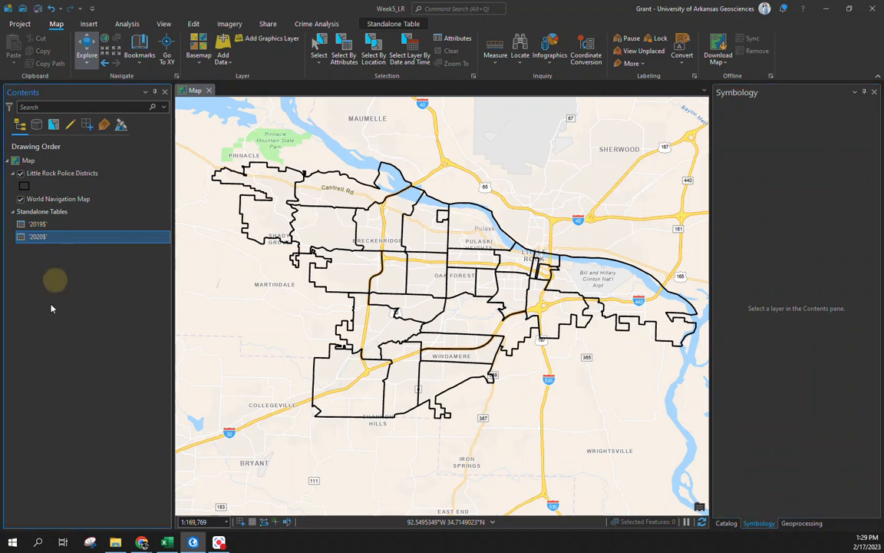
Display the '2020$' table as XY points by LONGITUDE and LATITUDE in GCS_WGS_1984, with output feature class Homicide_2020.
right_click(43, 238)
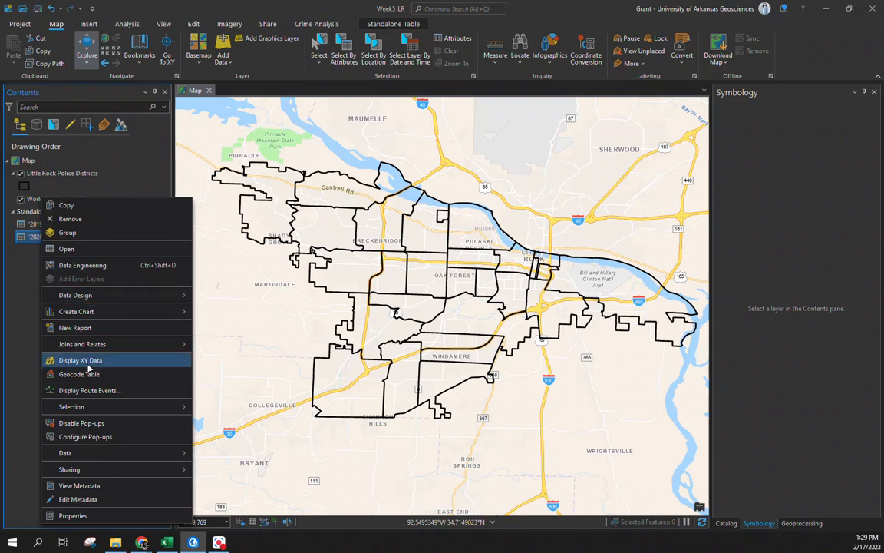
click(87, 362)
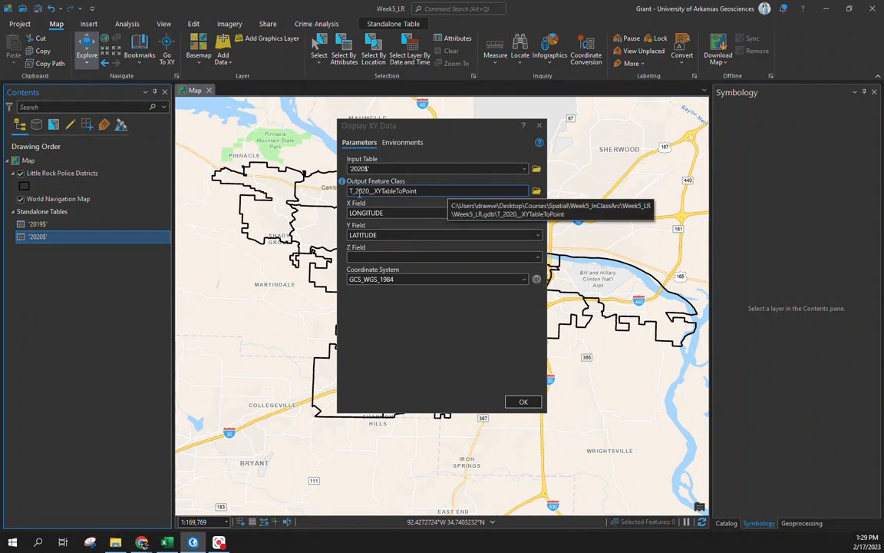
click(435, 191)
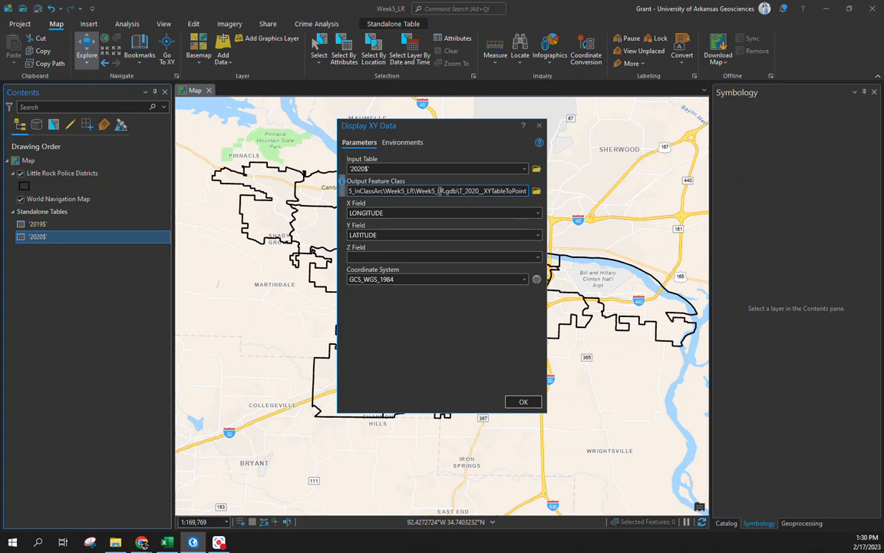
drag(476, 192, 528, 191)
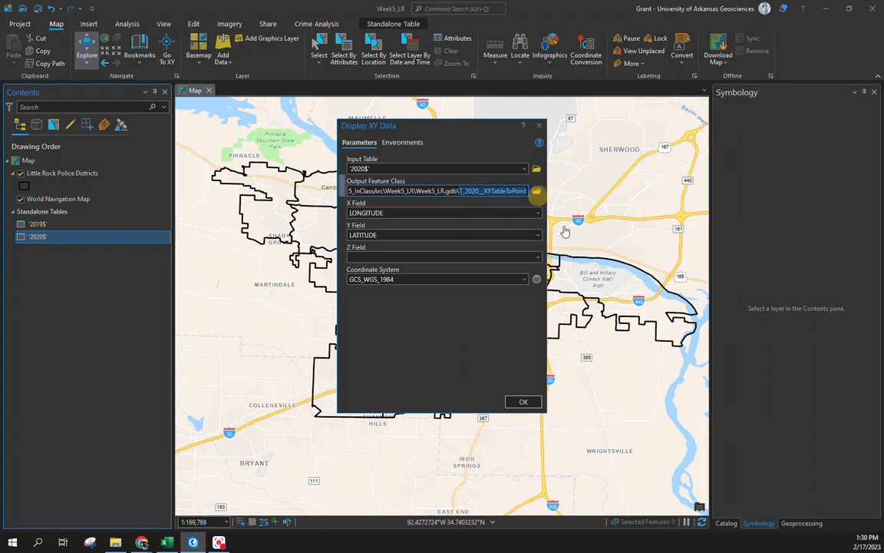
text(Hom)
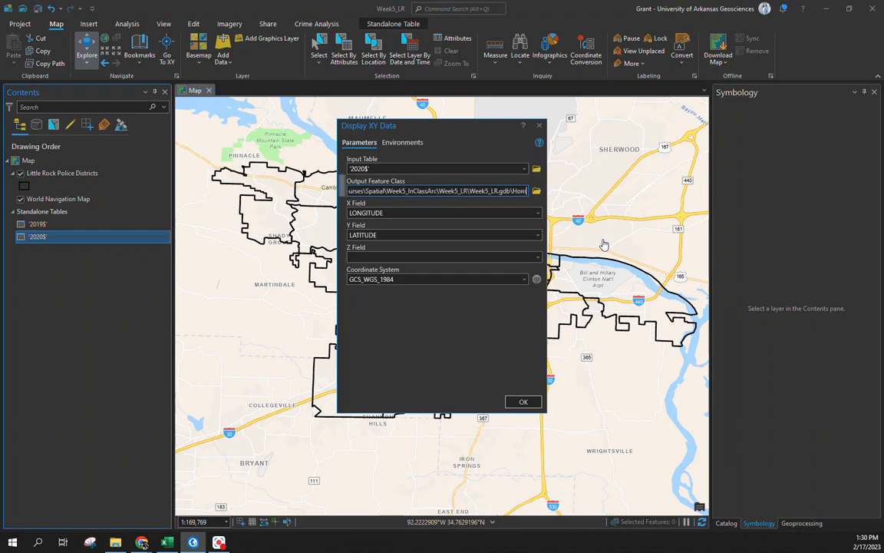
text(icide_2020)
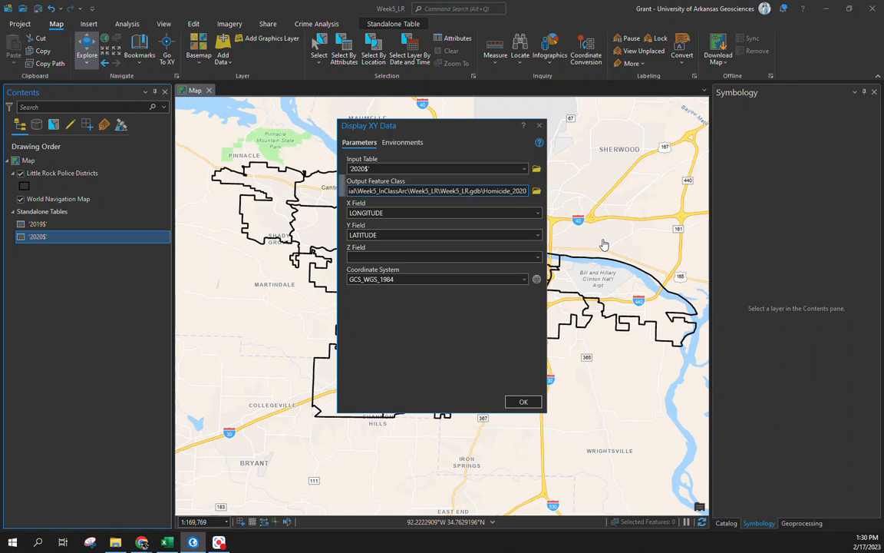
click(525, 402)
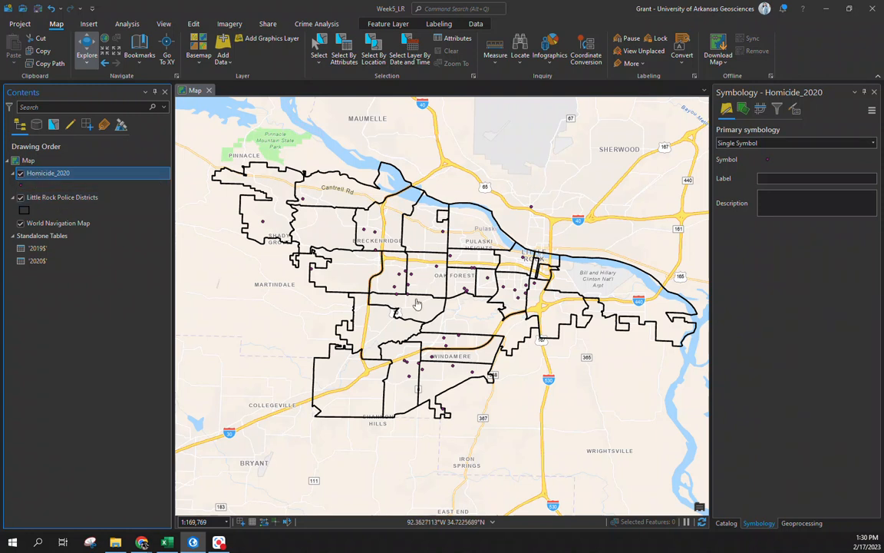
Move Little Rock Police Districts above Homicide_2020 in the drawing order and return Homicide_2020 to the top.
scroll(424, 301, up, 5)
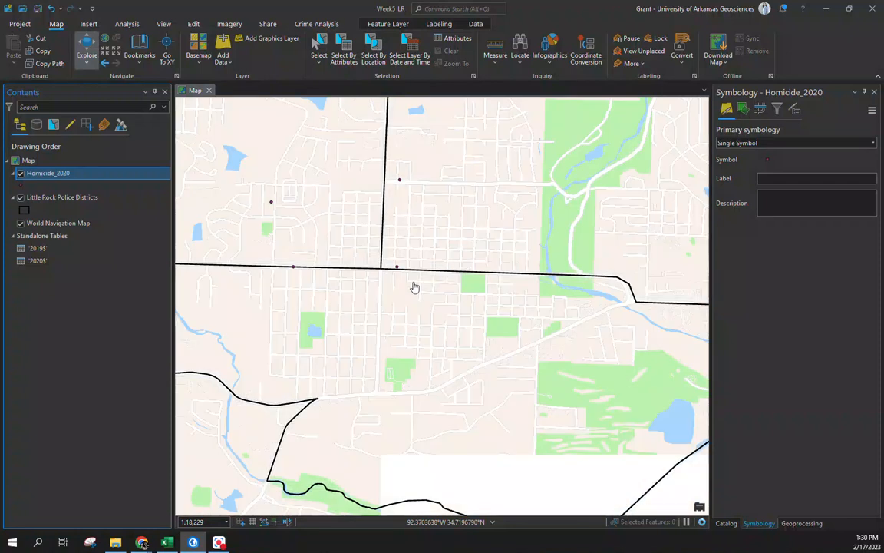
click(41, 201)
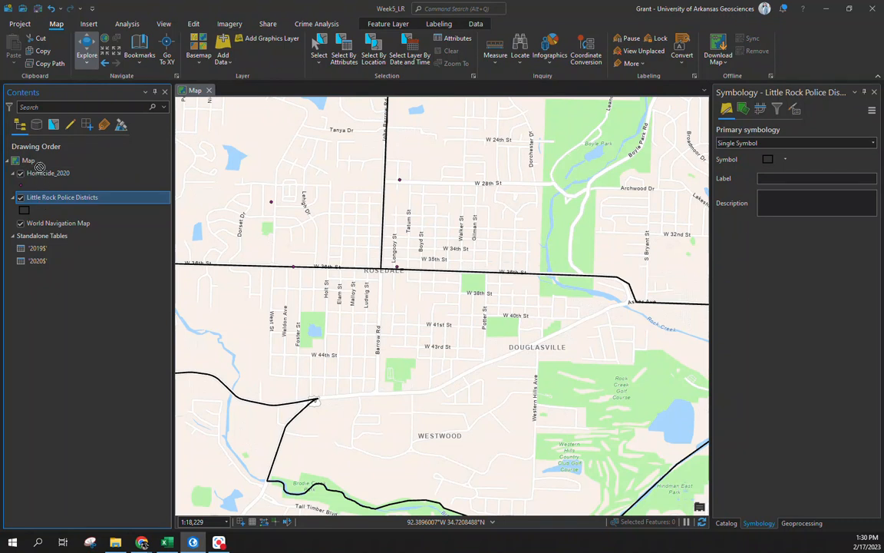
drag(44, 175, 40, 170)
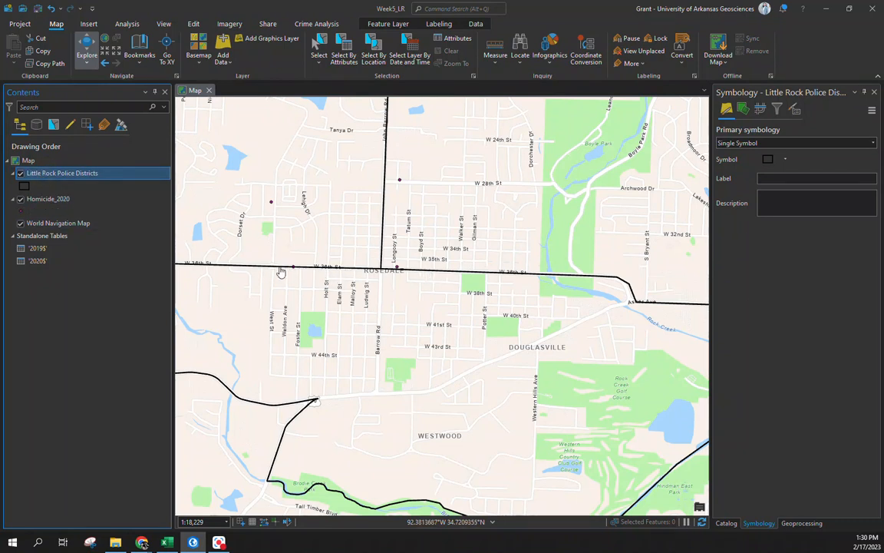
drag(60, 201, 49, 164)
scroll(338, 272, down, 3)
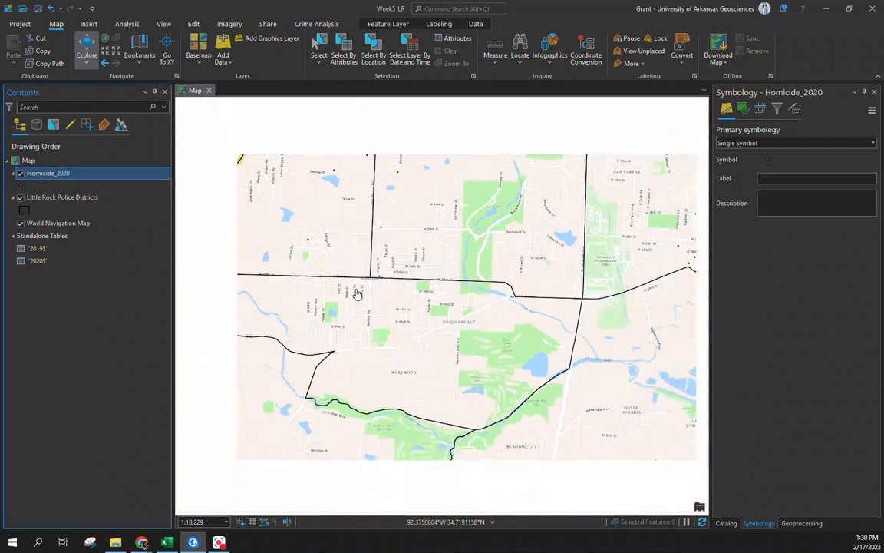
scroll(369, 277, down, 2)
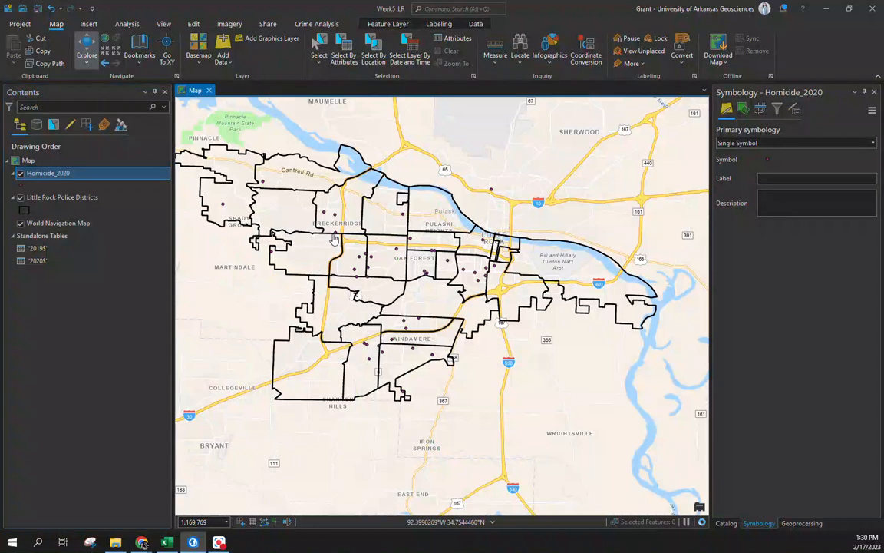
scroll(341, 280, up, 1)
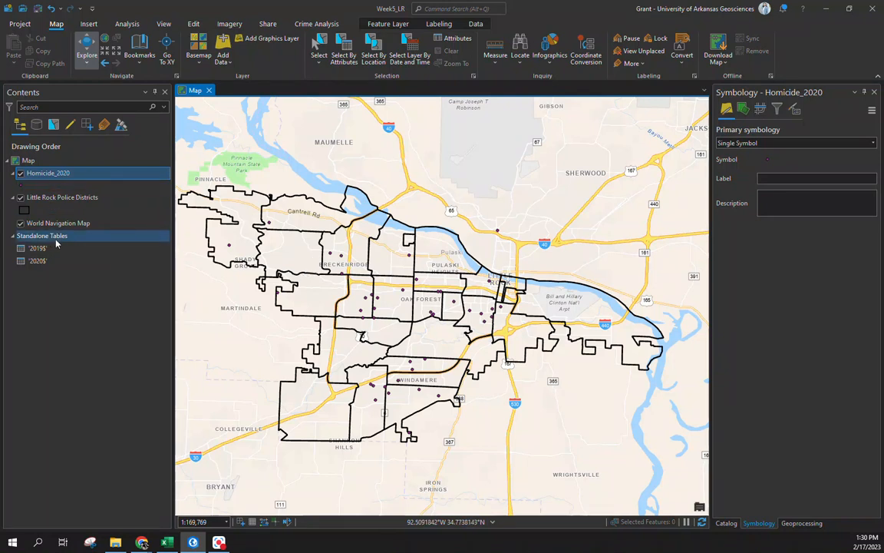
Display the '2019$' table as XY points by LONGITUDE and LATITUDE in GCS_WGS_1984, keeping the default output feature class.
click(45, 262)
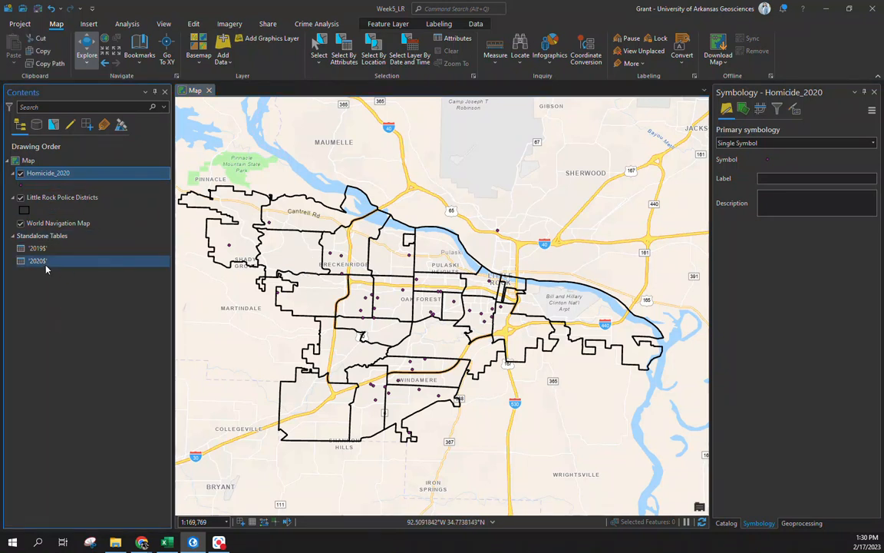
right_click(32, 249)
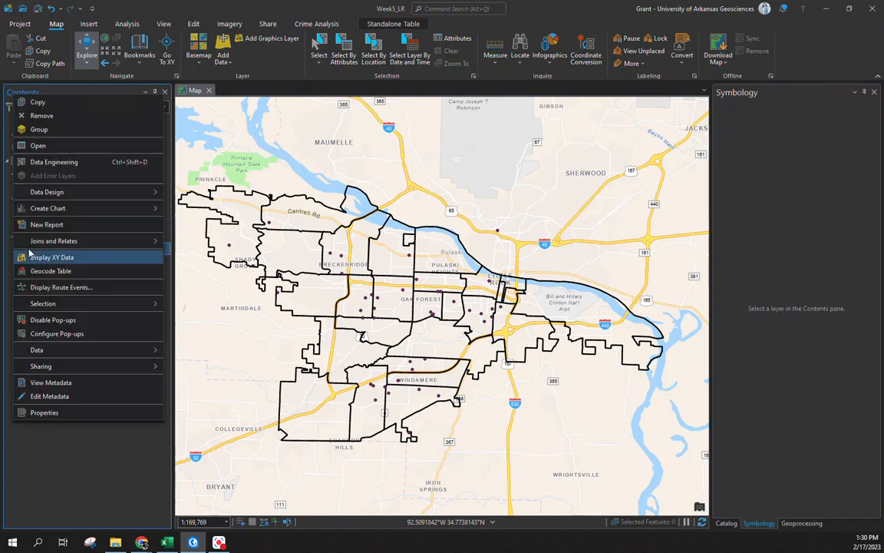
click(91, 263)
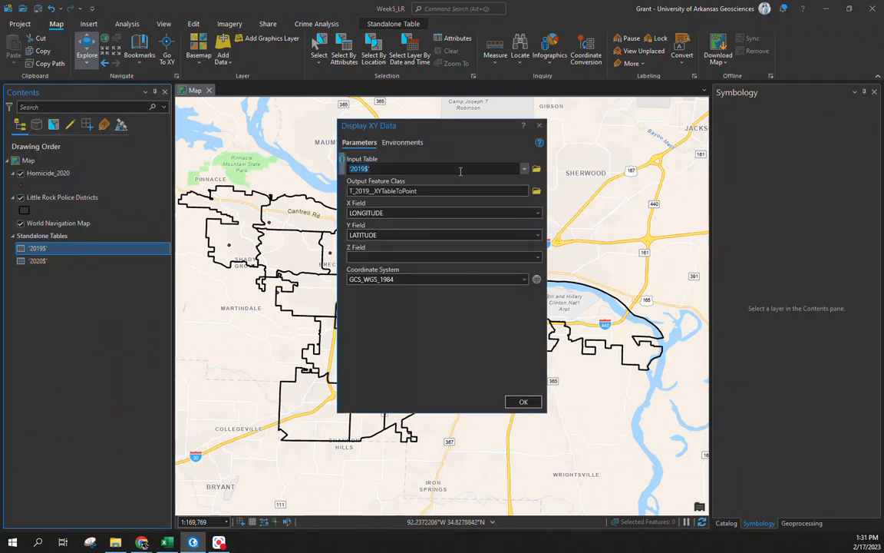
click(521, 405)
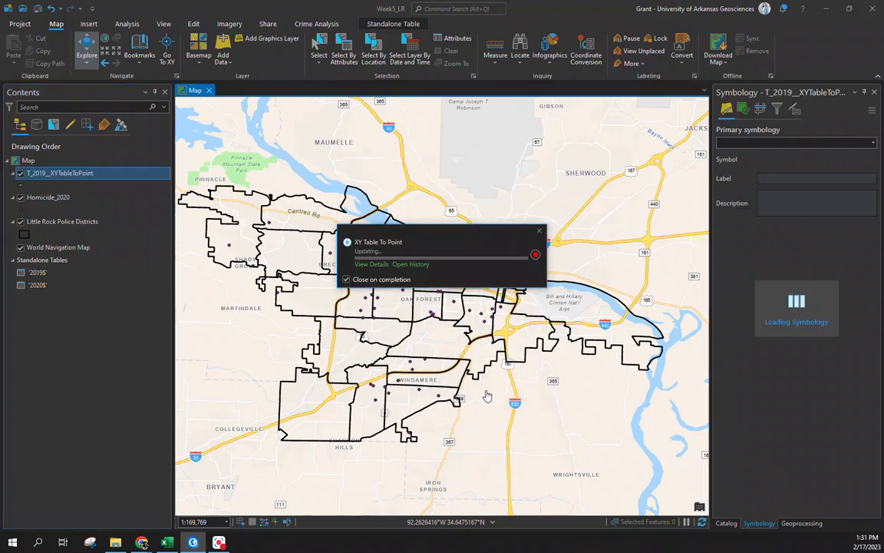
Rename the T_2019__XYTableToPoint layer as Homicide 2019.
double_click(54, 175)
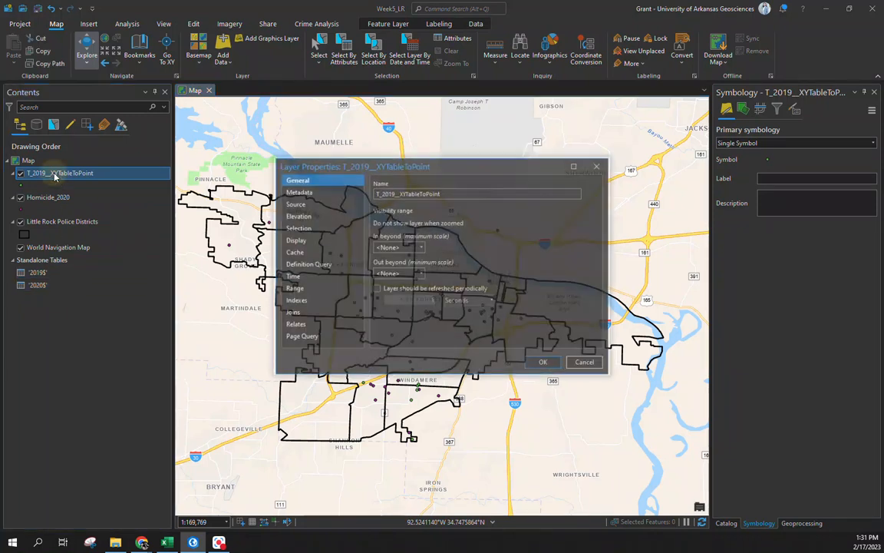
drag(458, 193, 310, 193)
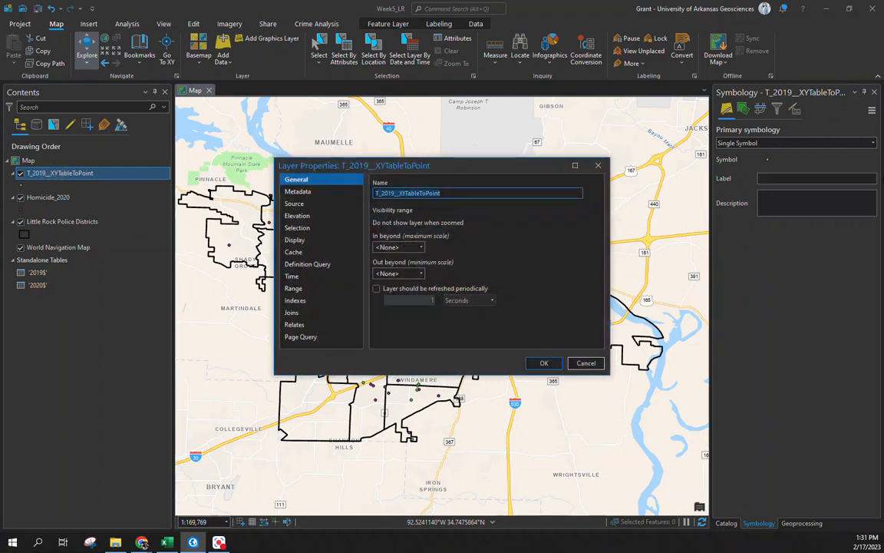
text(Homicide 2019)
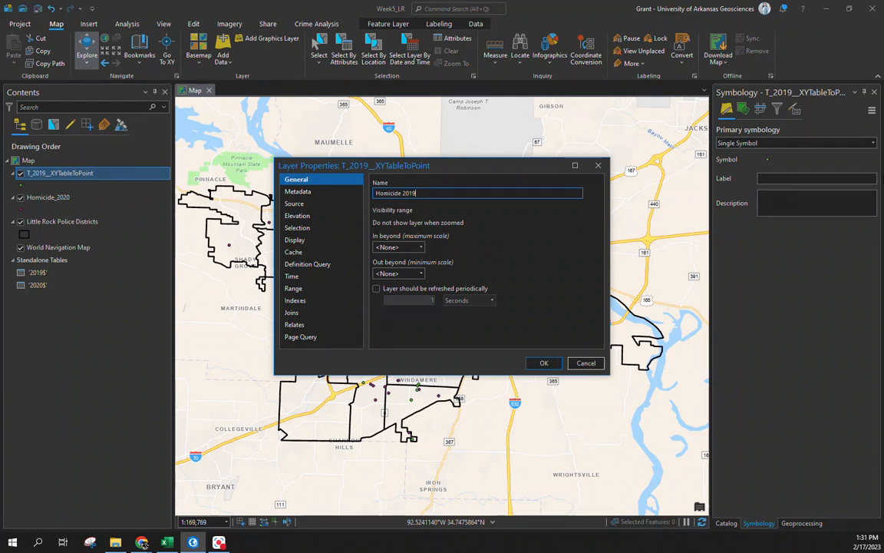
click(543, 362)
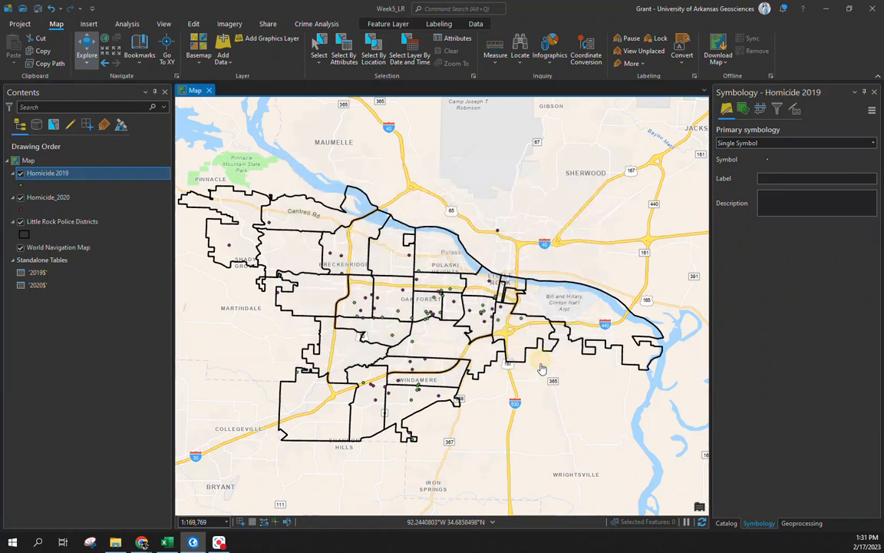
Replace the underscore in the Homicide_2020 layer's name with a space so it reads Homicide 2020.
double_click(54, 198)
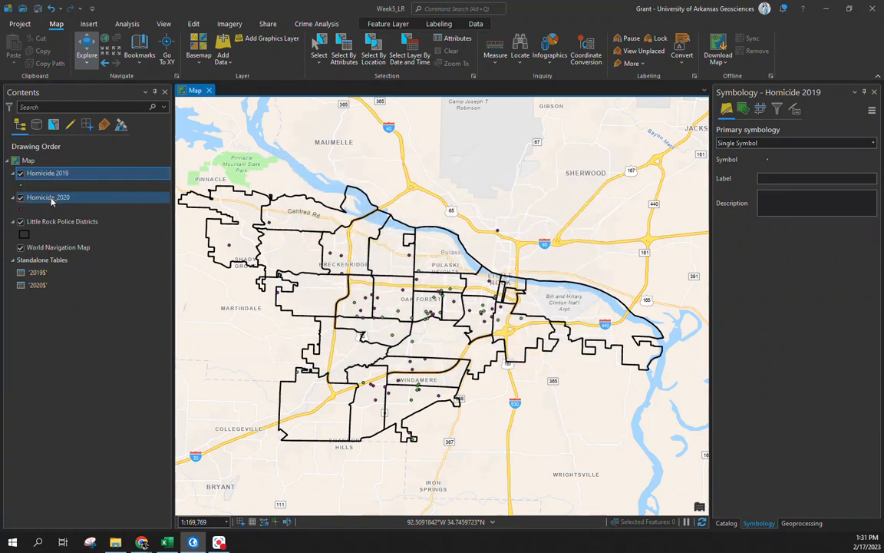
click(405, 193)
key(BackSpace)
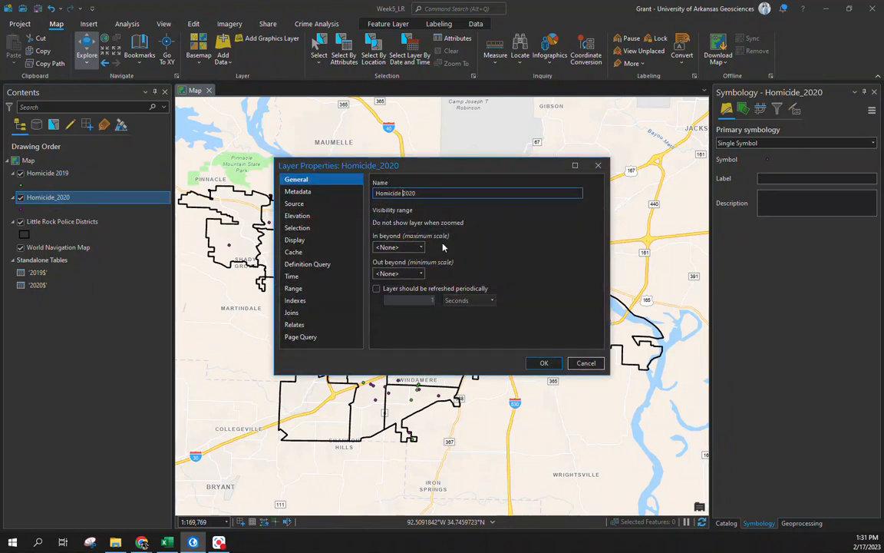
click(545, 362)
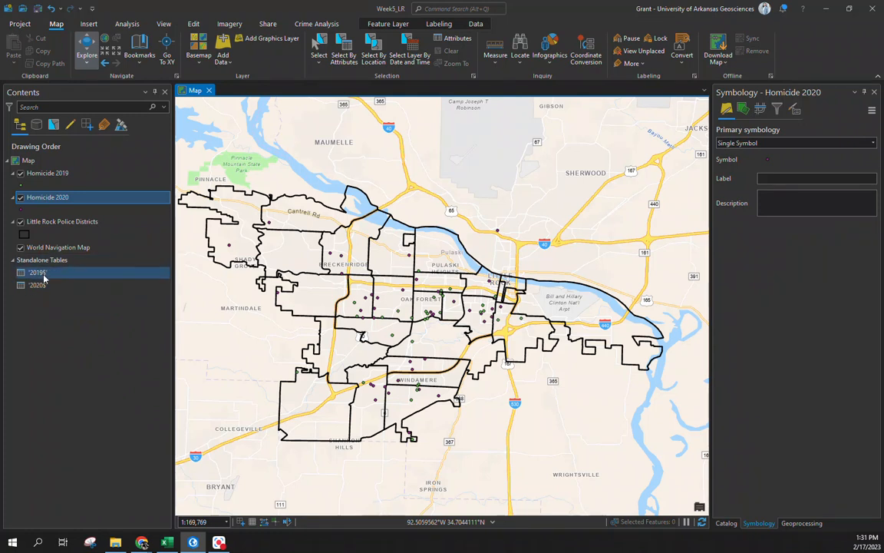
Examine the Homicide 2019 layer's attribute table across all fields, from incident date to offense status, and close the table.
click(64, 175)
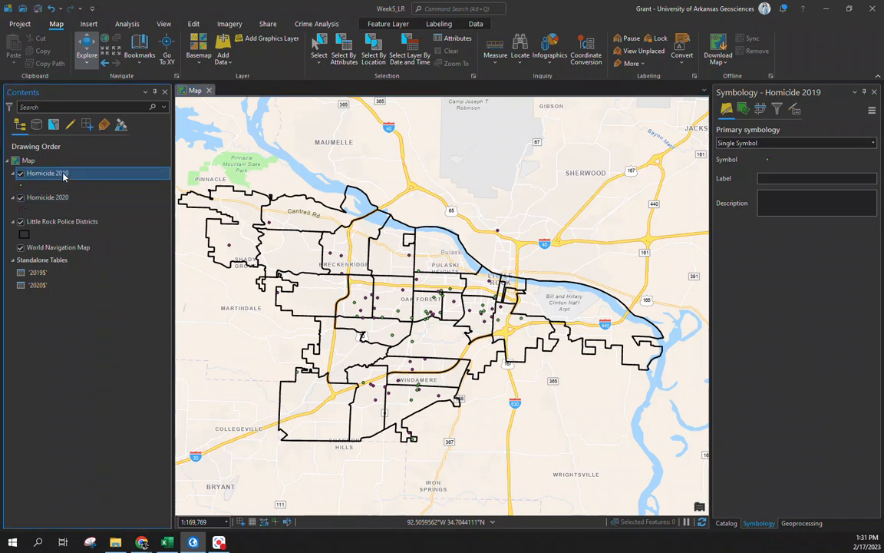
right_click(65, 176)
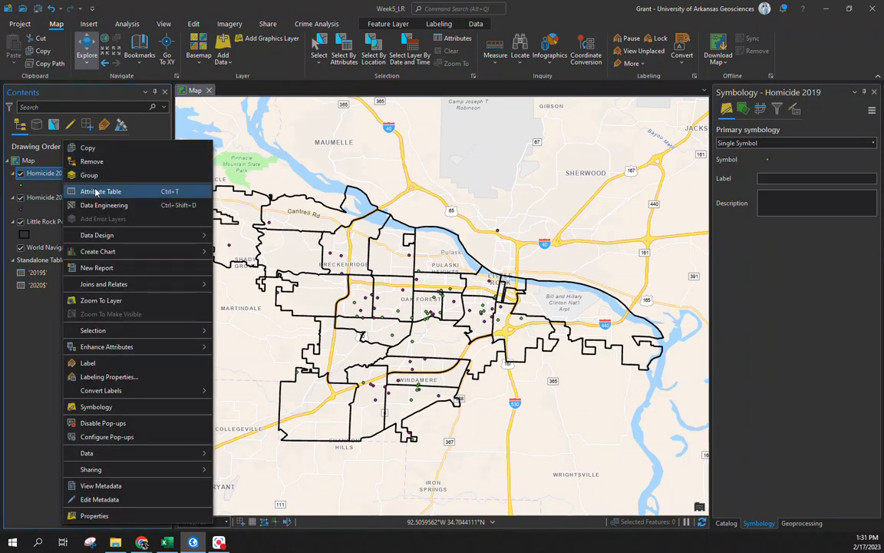
click(96, 191)
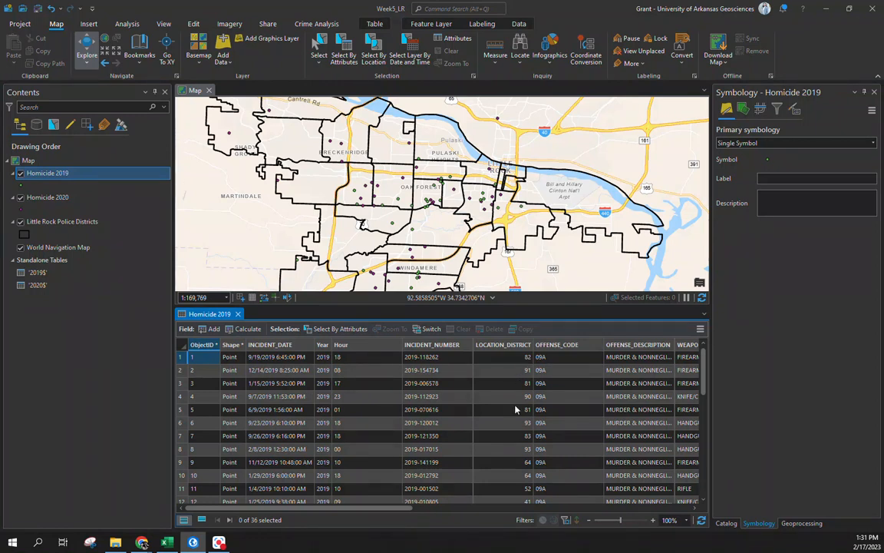
drag(414, 504, 560, 515)
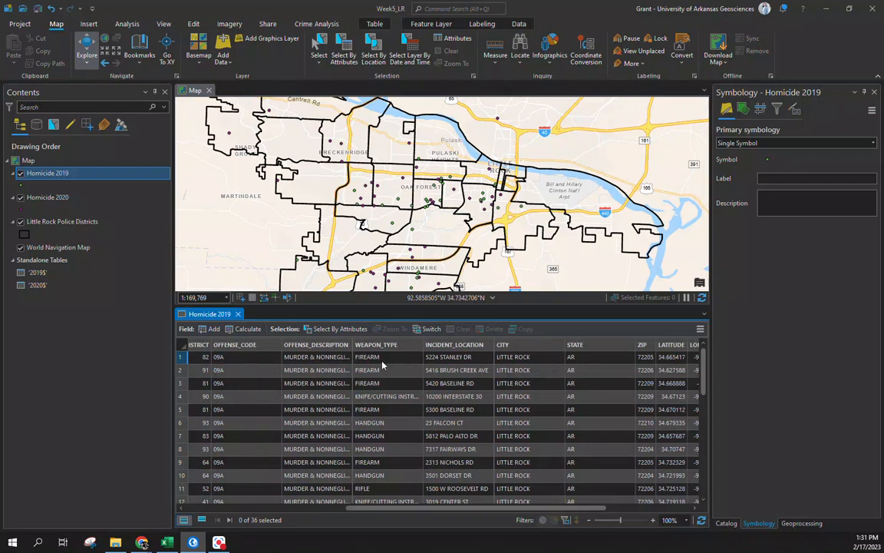
drag(538, 508, 626, 514)
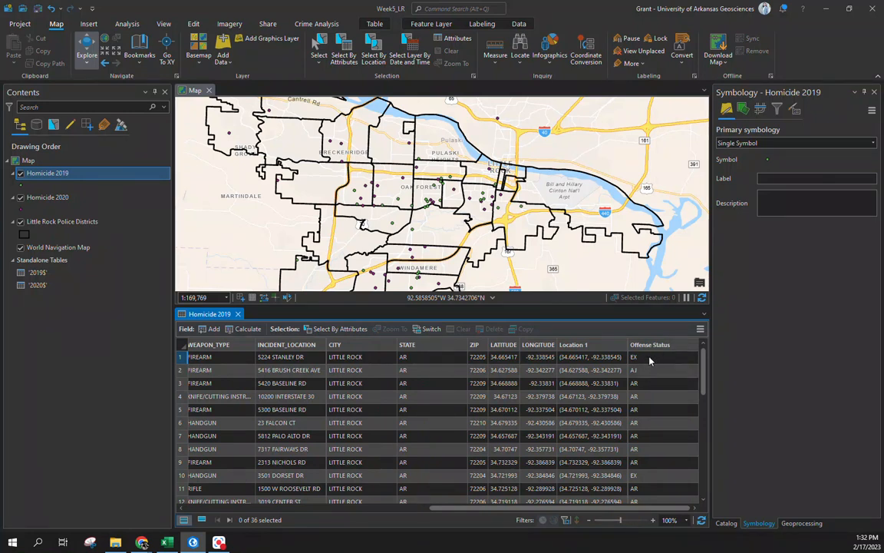
click(240, 315)
drag(277, 307, 322, 306)
drag(326, 343, 316, 338)
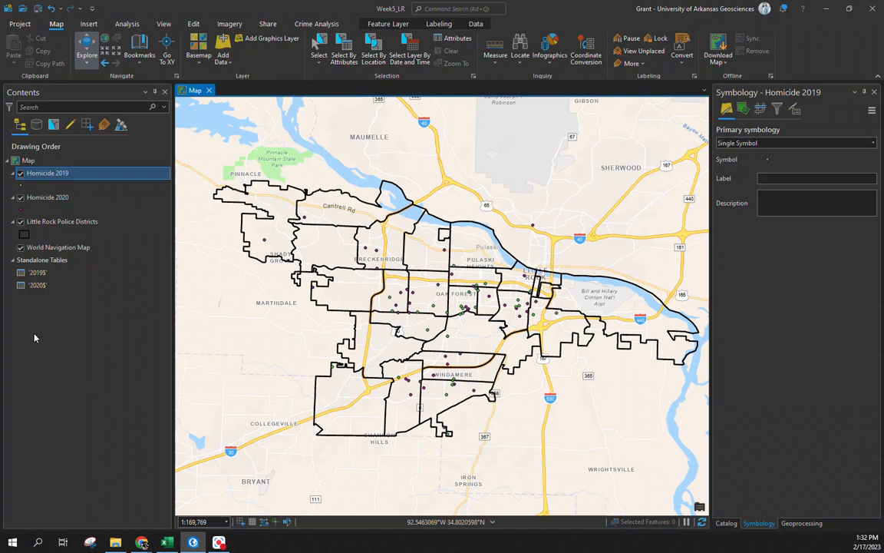
Switch to the Chrome course page and save the LR_HomicideDistricts zip download in the Week5_LR folder.
mouse_move(142, 542)
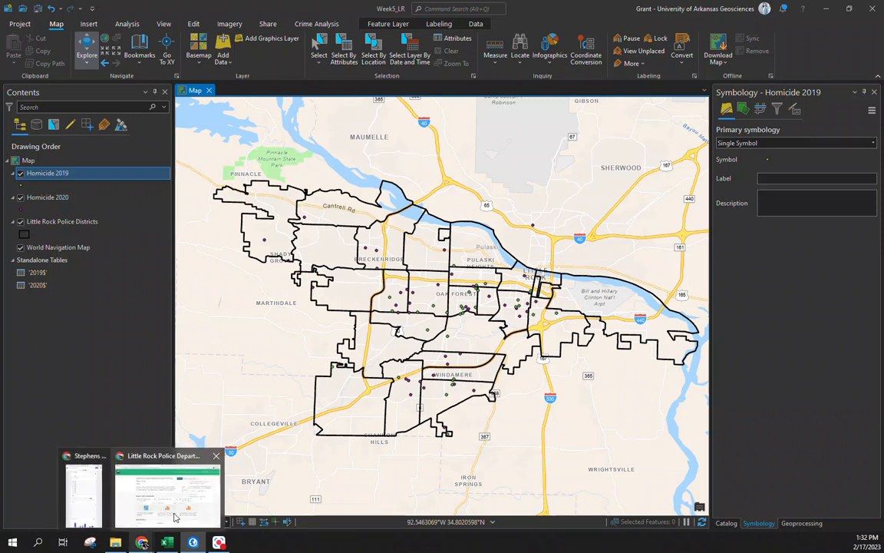
click(174, 517)
click(77, 8)
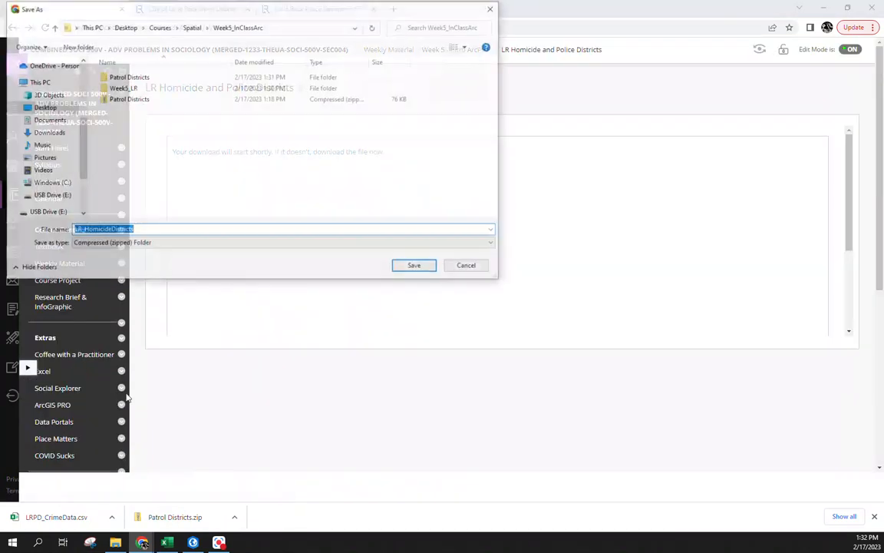
double_click(122, 87)
click(427, 270)
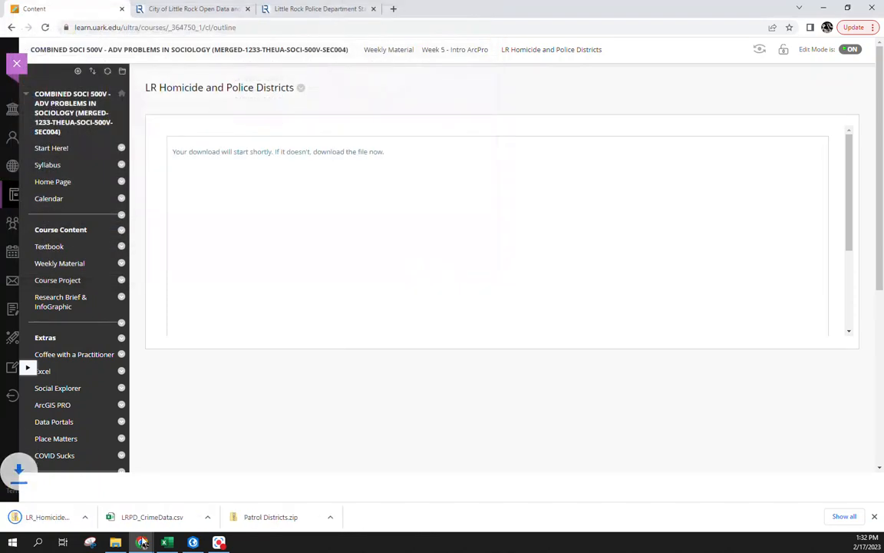
In File Explorer, extract the LR_HomicideDistricts zip file inside the Week5_LR folder.
click(115, 542)
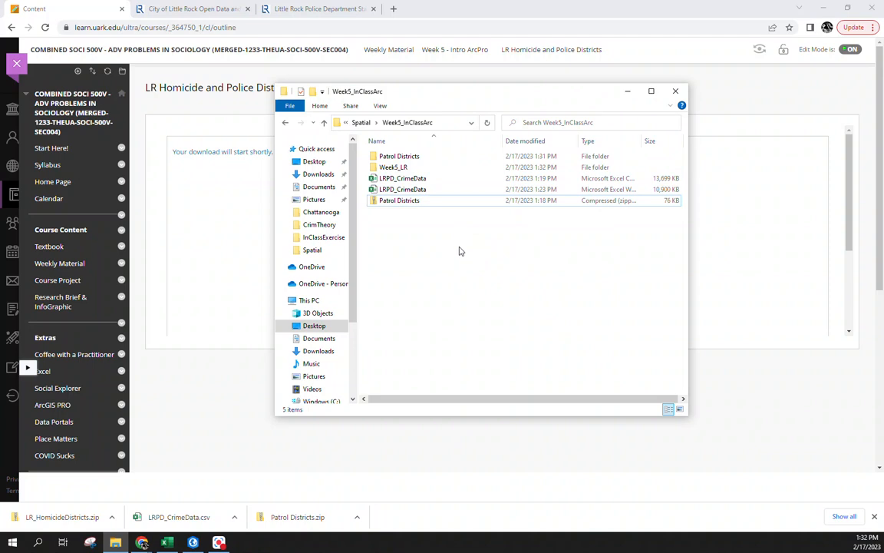
double_click(393, 167)
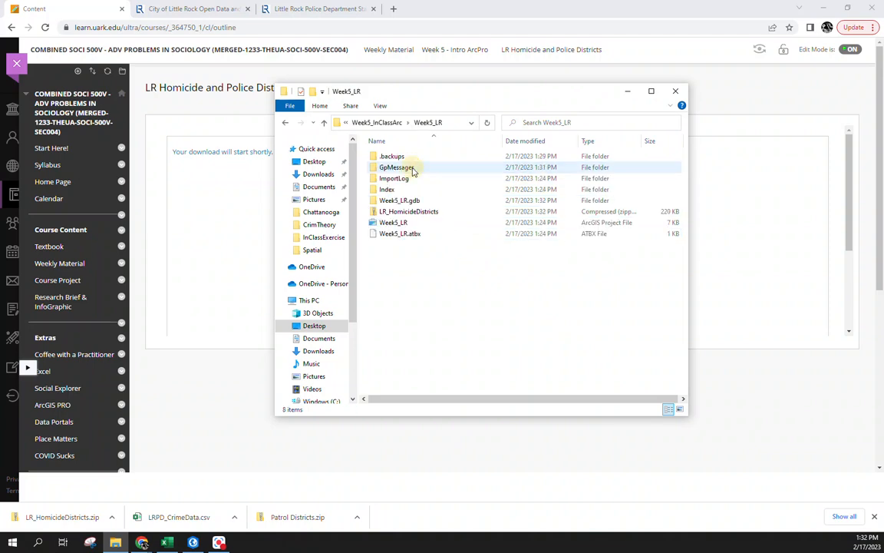
click(405, 213)
right_click(405, 214)
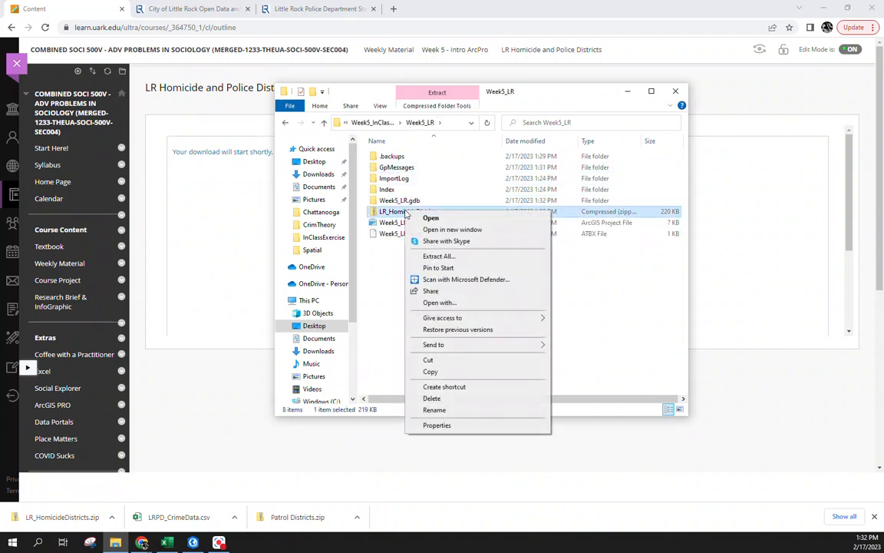
click(451, 256)
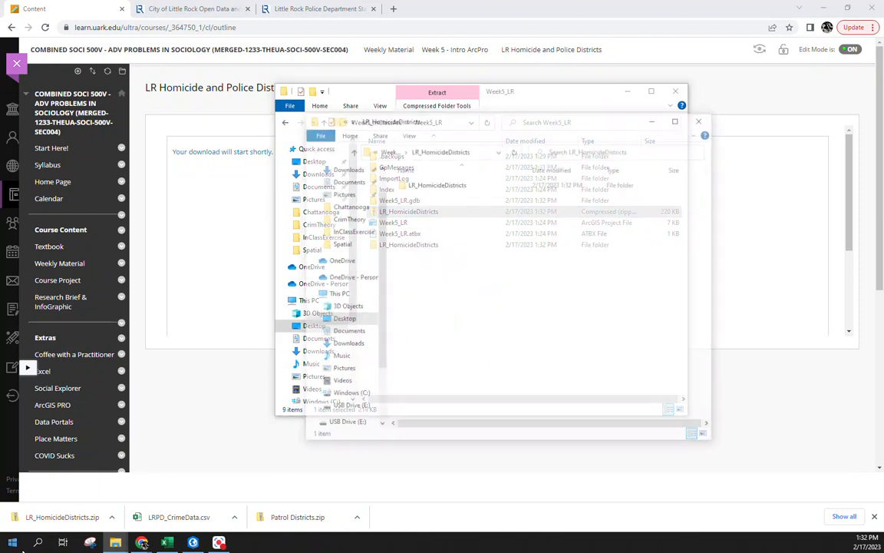
Examine the shapefile components in the extracted PoliceDistricts and Homicide folders, and put the File Explorer windows away.
double_click(461, 185)
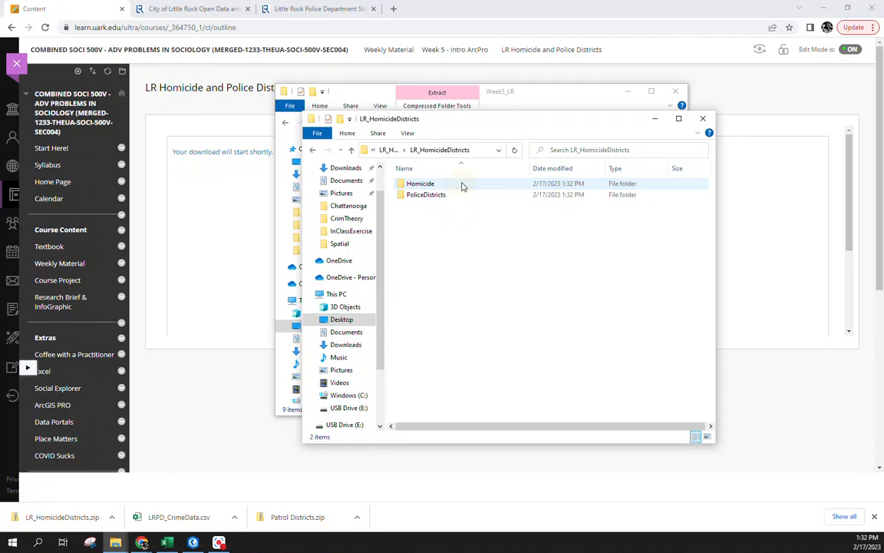
double_click(420, 196)
right_click(422, 198)
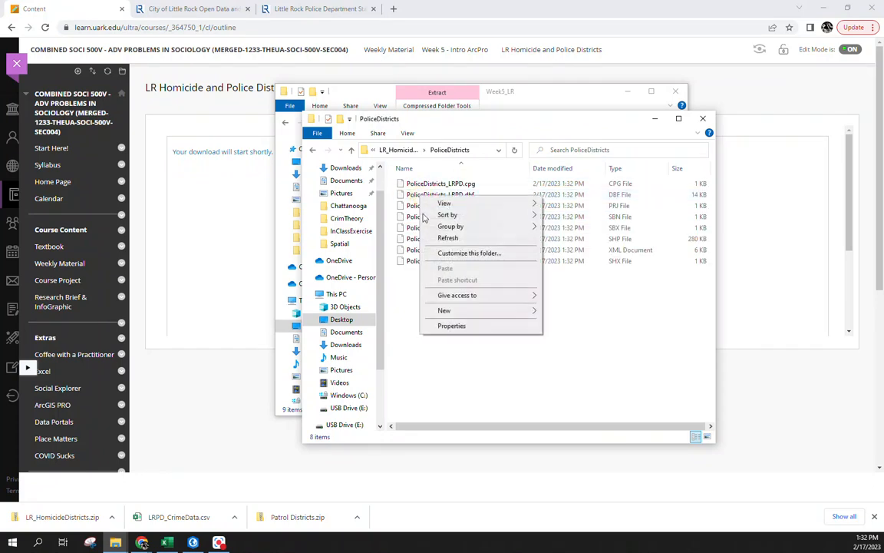
click(608, 320)
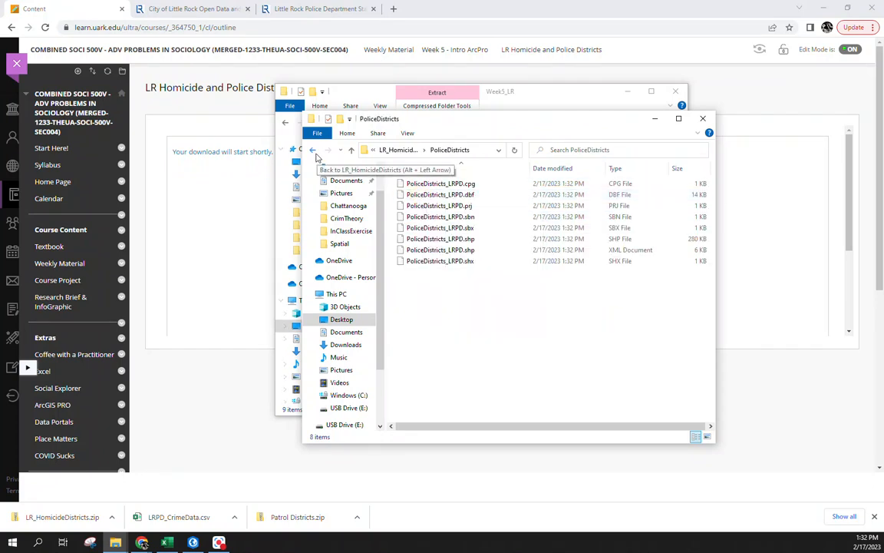
click(312, 150)
double_click(407, 184)
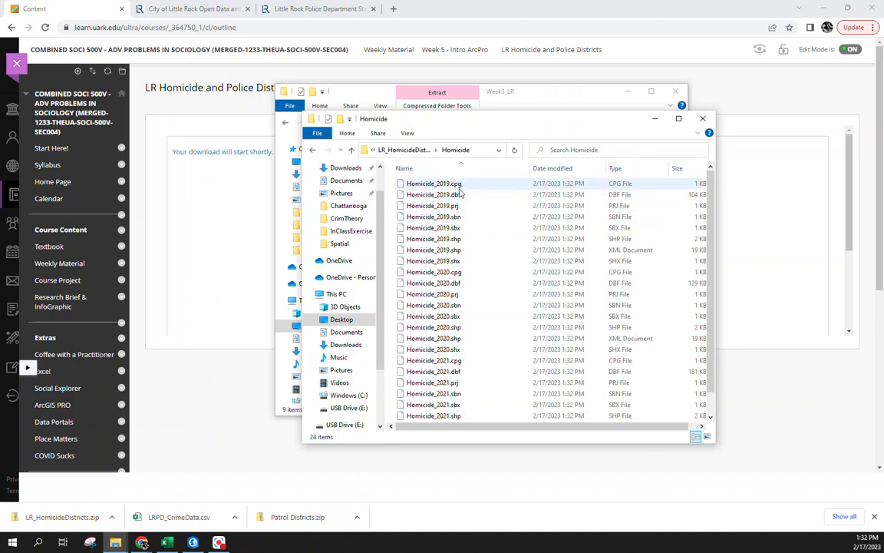
scroll(513, 339, down, 1)
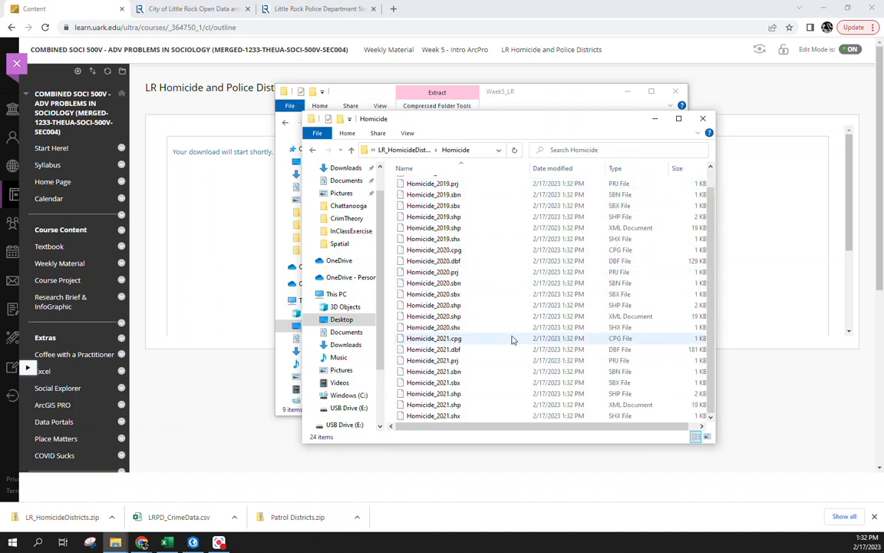
scroll(503, 324, up, 1)
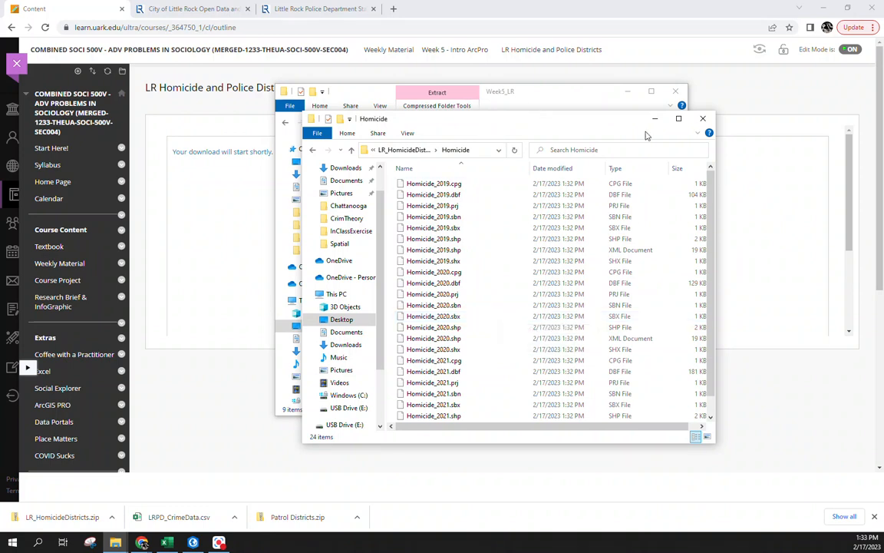
click(707, 116)
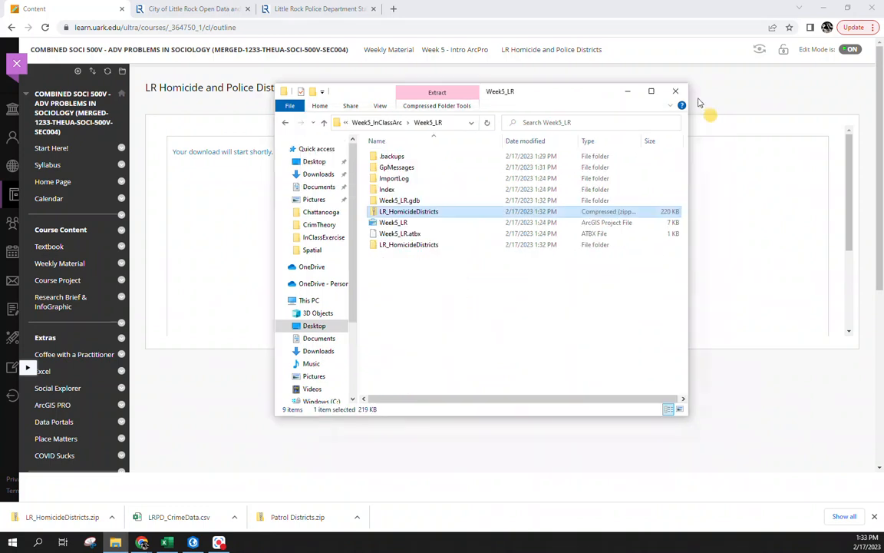
click(626, 93)
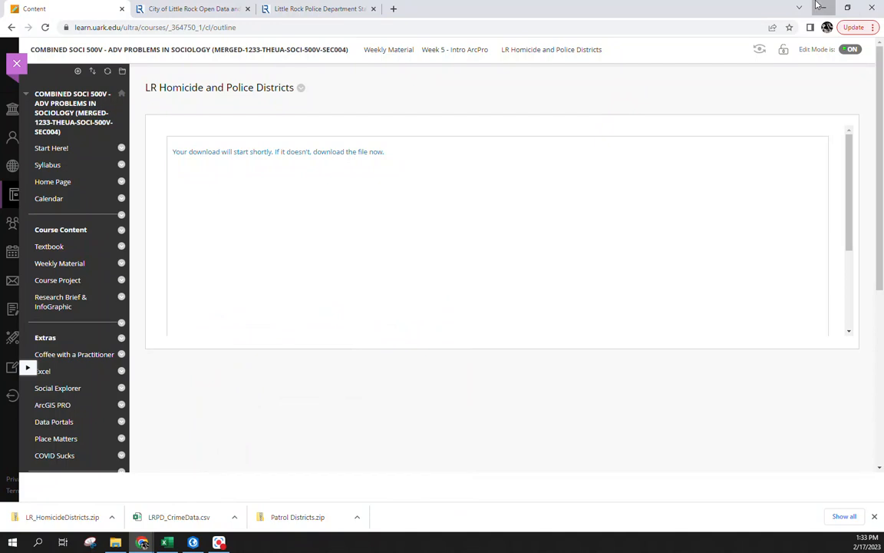
Switch to ArcGIS Pro and add Homicide_2021.shp to the map from the extracted LR_HomicideDistricts Homicide folder inside Week5_LR.
click(823, 8)
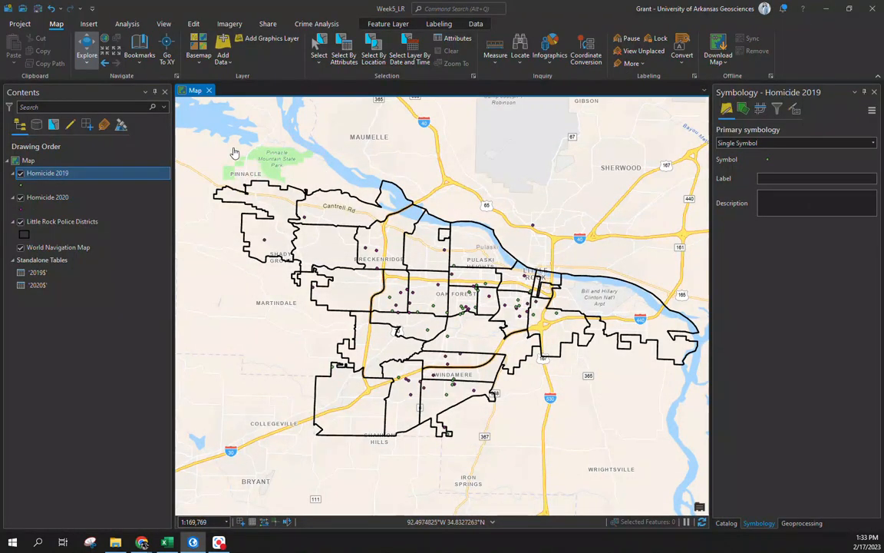
click(223, 48)
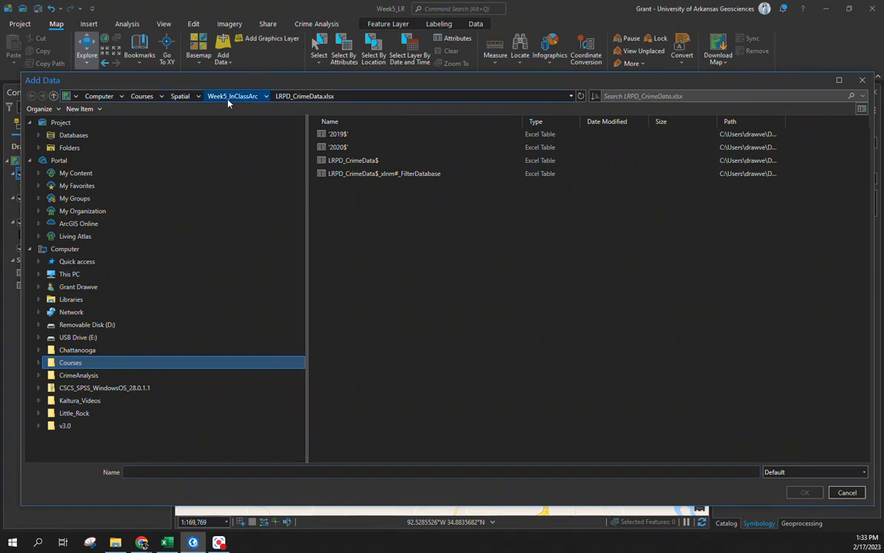
click(228, 99)
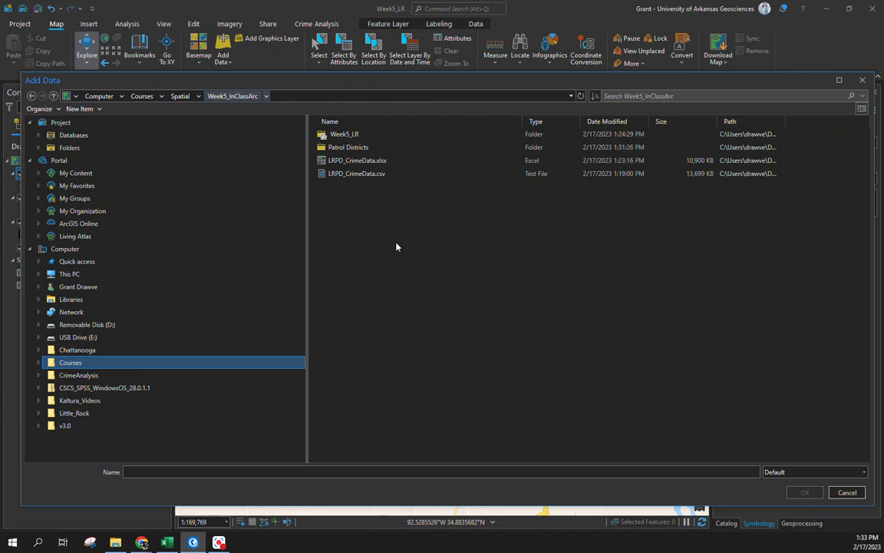
double_click(371, 137)
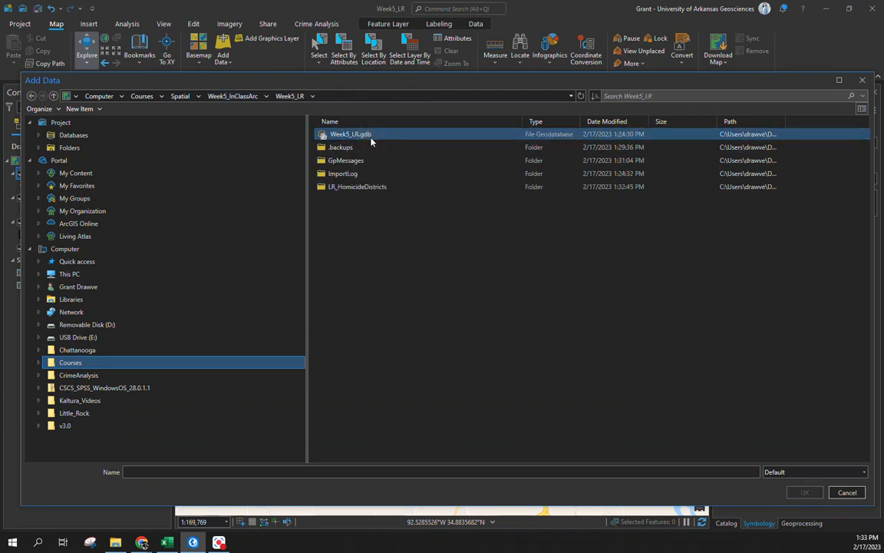
click(374, 193)
double_click(374, 192)
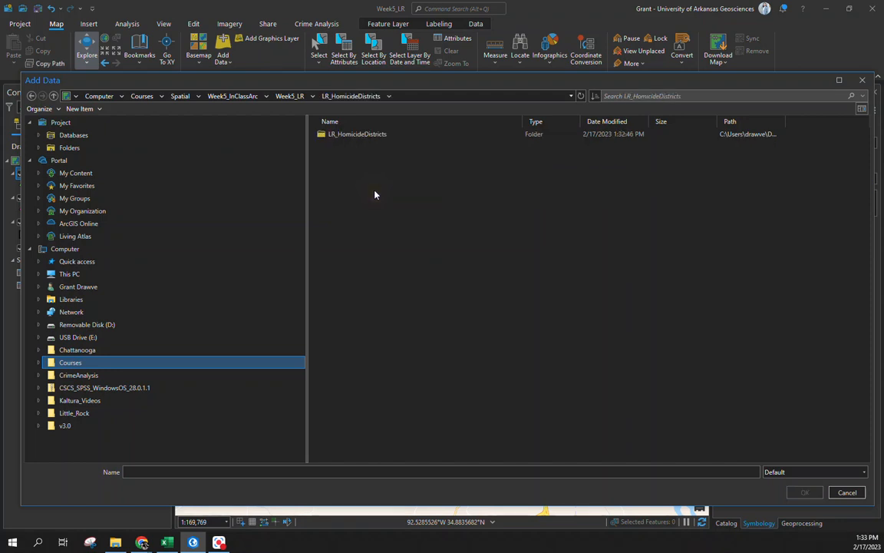
click(374, 135)
double_click(374, 134)
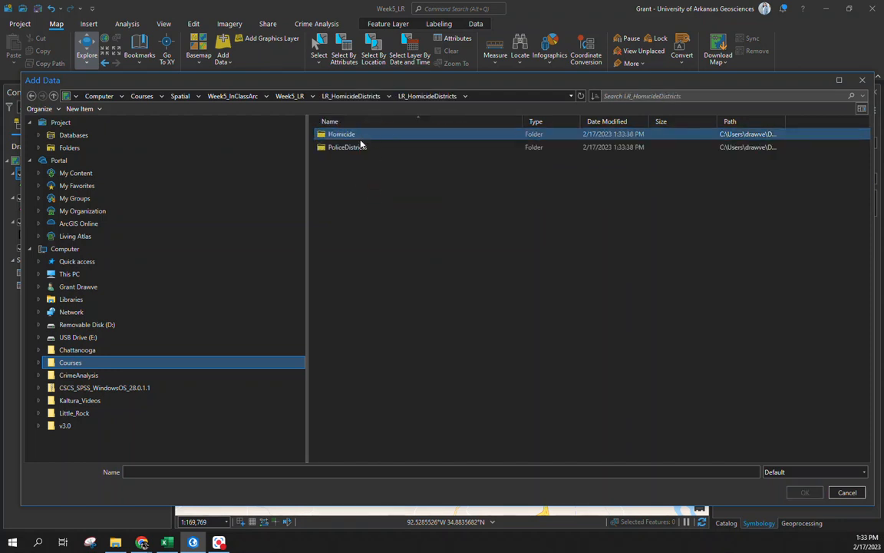
double_click(349, 133)
click(346, 161)
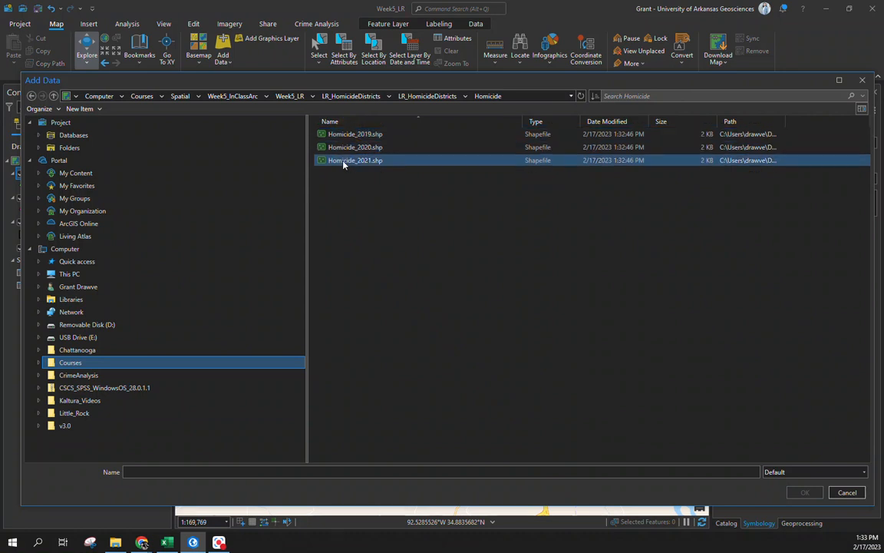
double_click(343, 162)
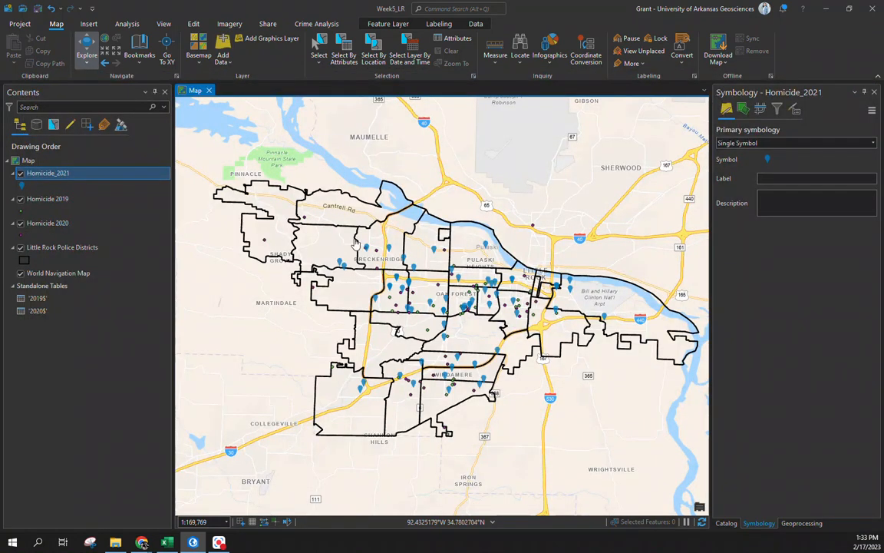
Search the point symbol gallery for the Homicide_2021 layer using the terms homicide and gun.
click(138, 201)
click(23, 260)
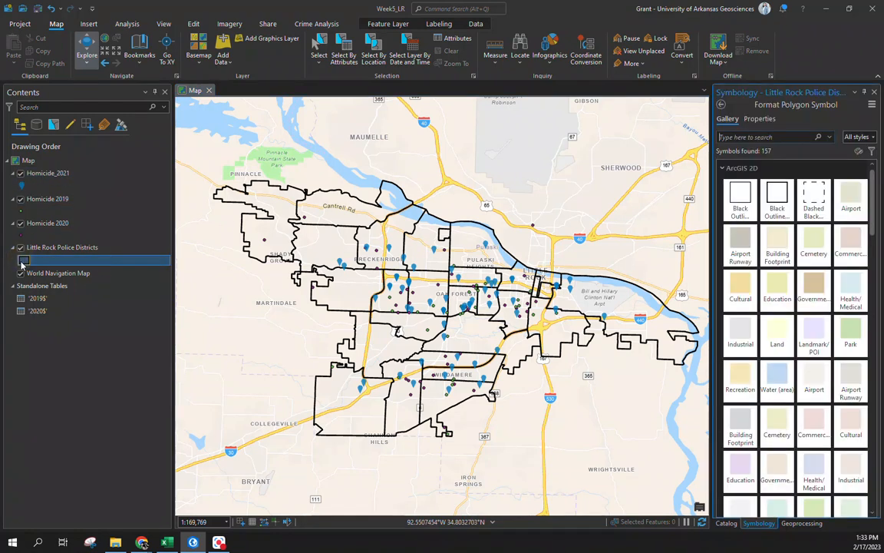
click(22, 187)
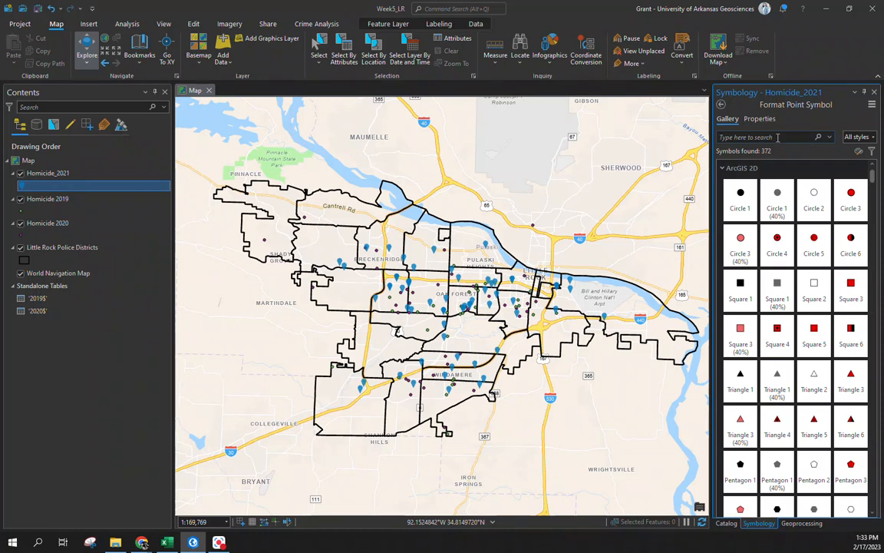
text(gun)
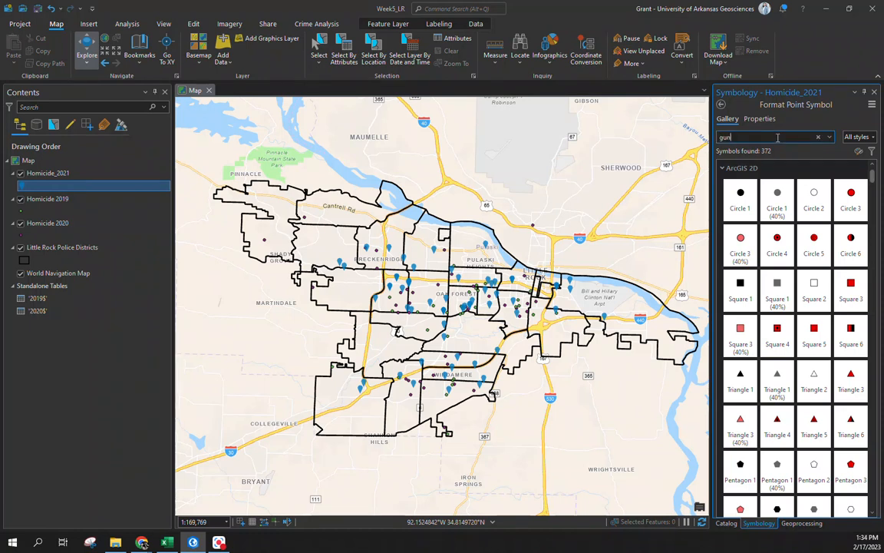
key(BackSpace)
text(homicide)
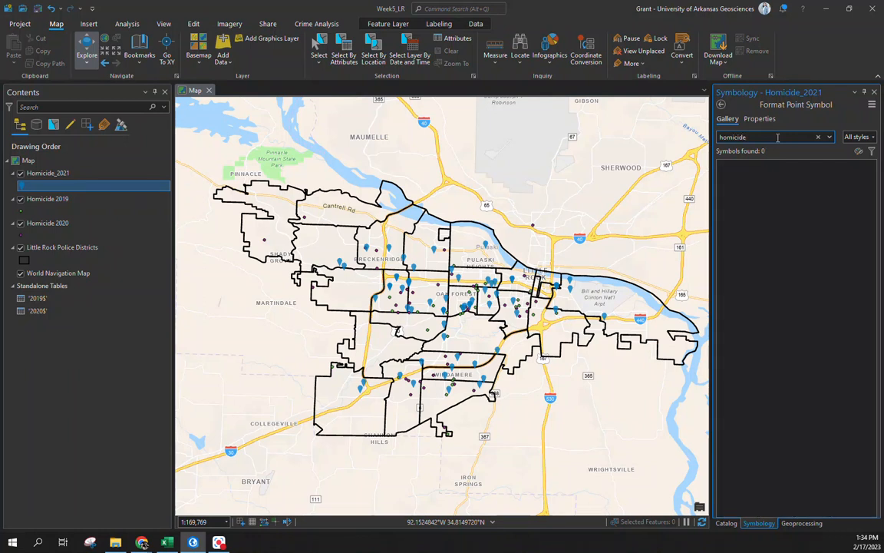
click(855, 139)
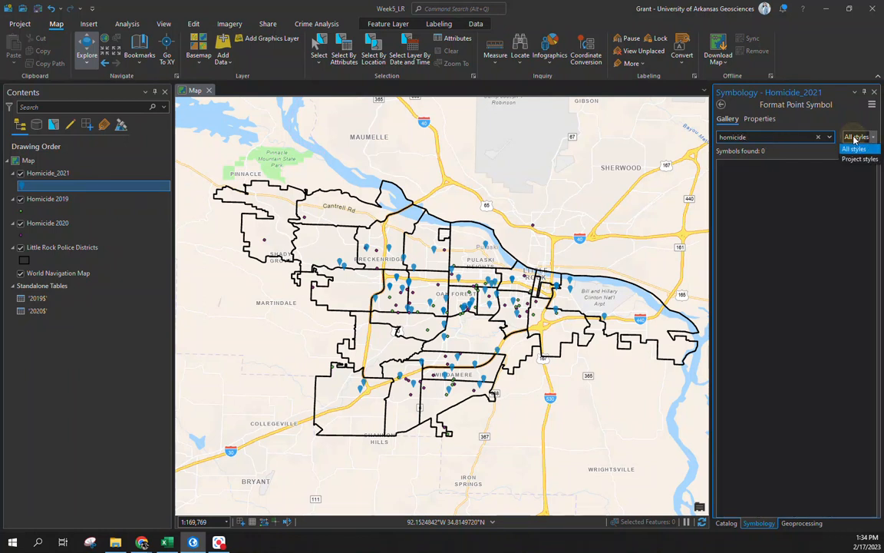
double_click(753, 137)
text(gun)
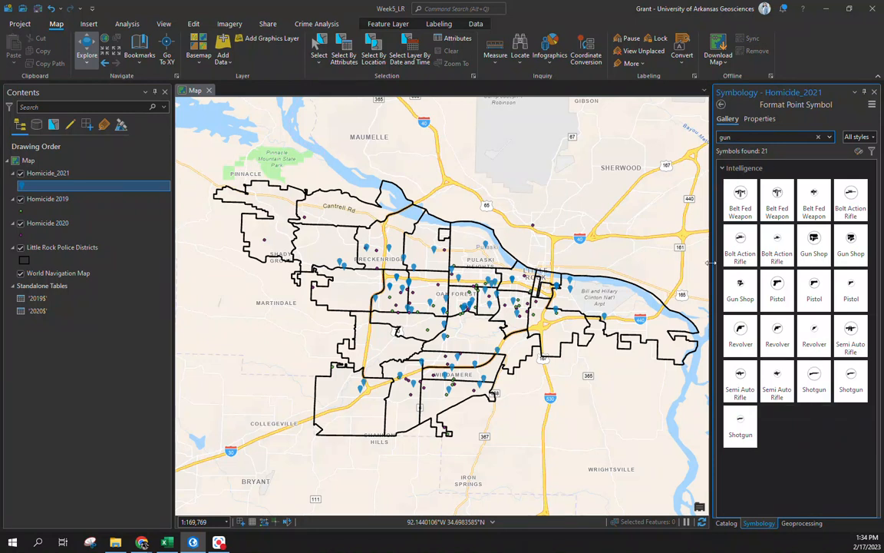
Search the symbol gallery for crime and apply the mid-sized Murder symbol to the Homicide_2021 layer.
double_click(761, 137)
text(crime)
key(Return)
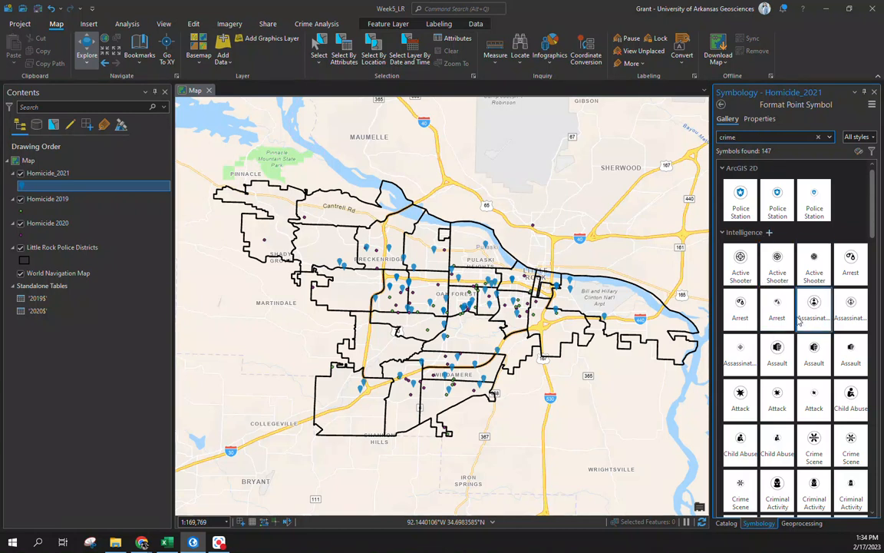
scroll(805, 335, down, 1)
scroll(804, 345, down, 5)
scroll(806, 344, down, 2)
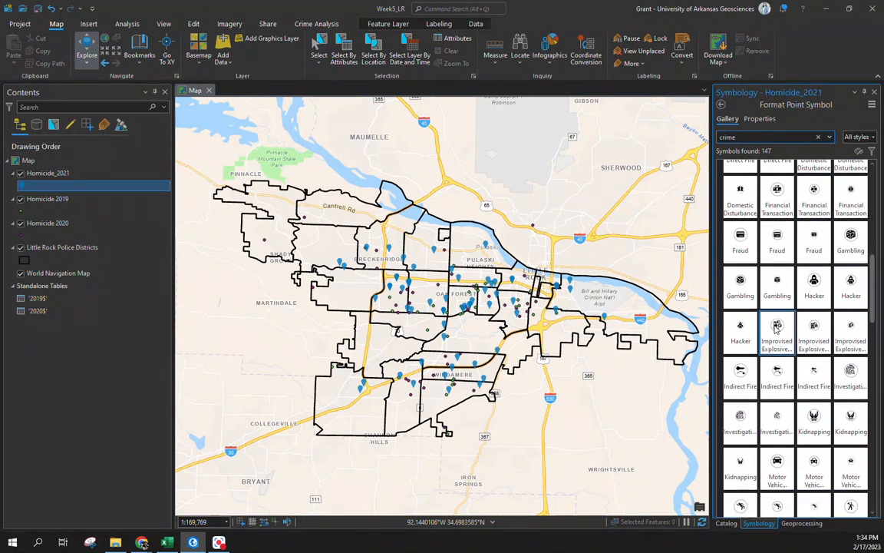
scroll(781, 338, down, 2)
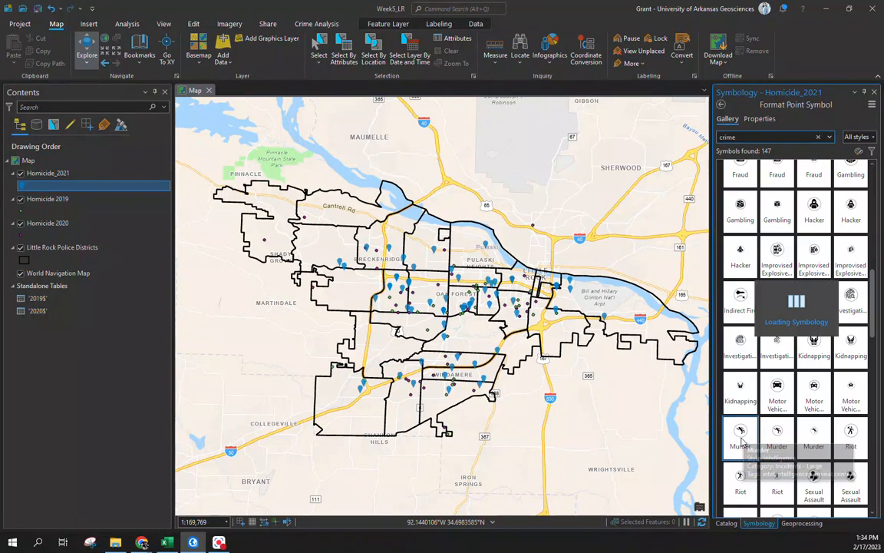
click(740, 436)
click(770, 435)
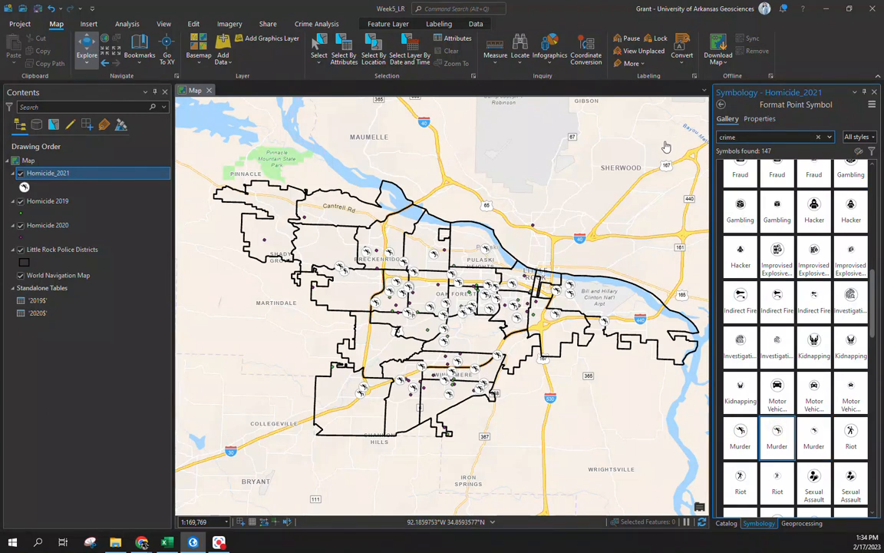
Examine the Murder symbol's appearance, layer and structure properties, and return to the symbol gallery.
click(759, 118)
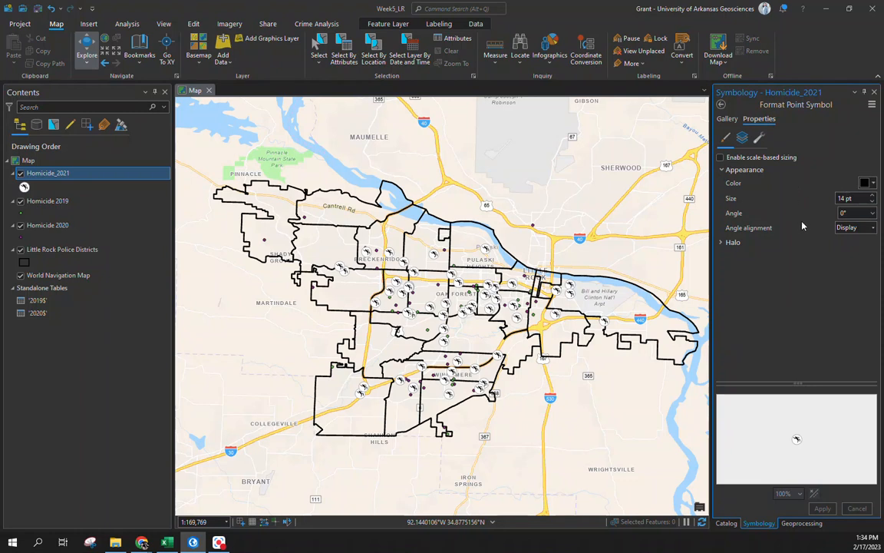
click(743, 139)
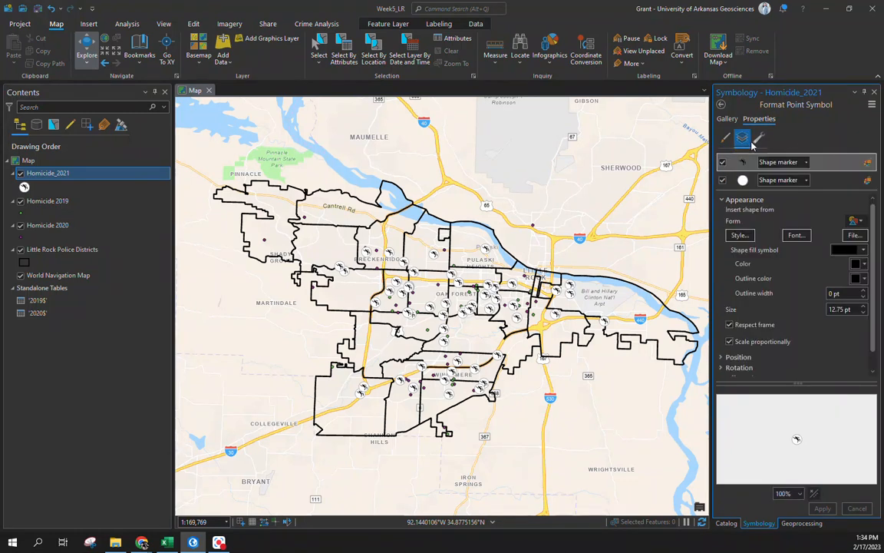
click(759, 137)
click(726, 137)
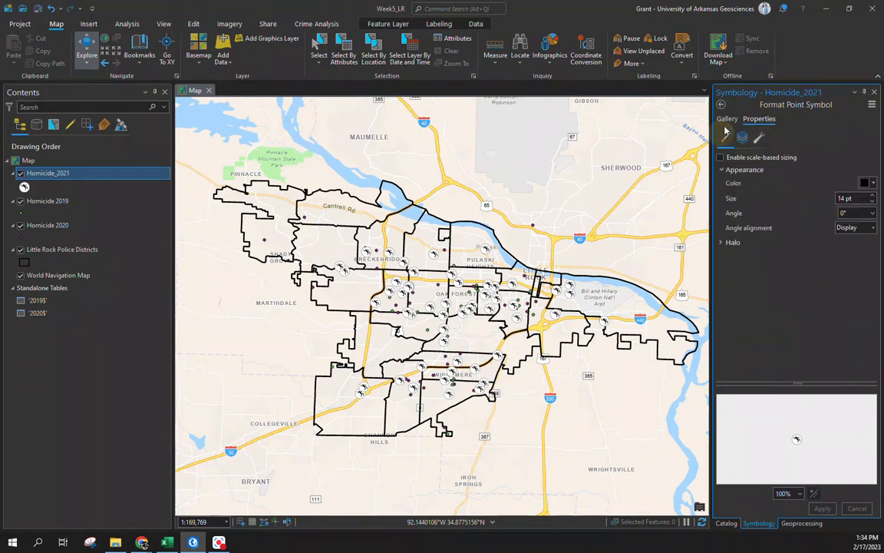
click(727, 119)
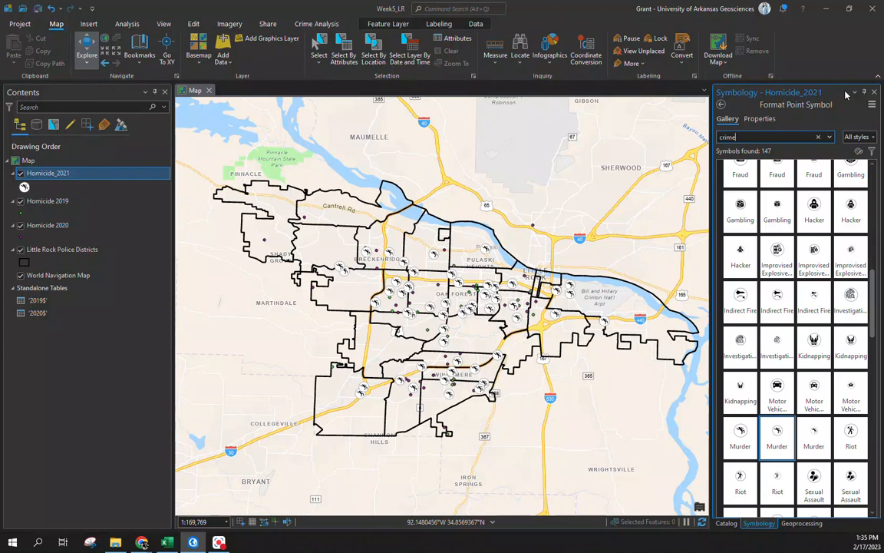
Close Symbology and Geoprocessing, and shift the map slightly to the southwest.
click(874, 92)
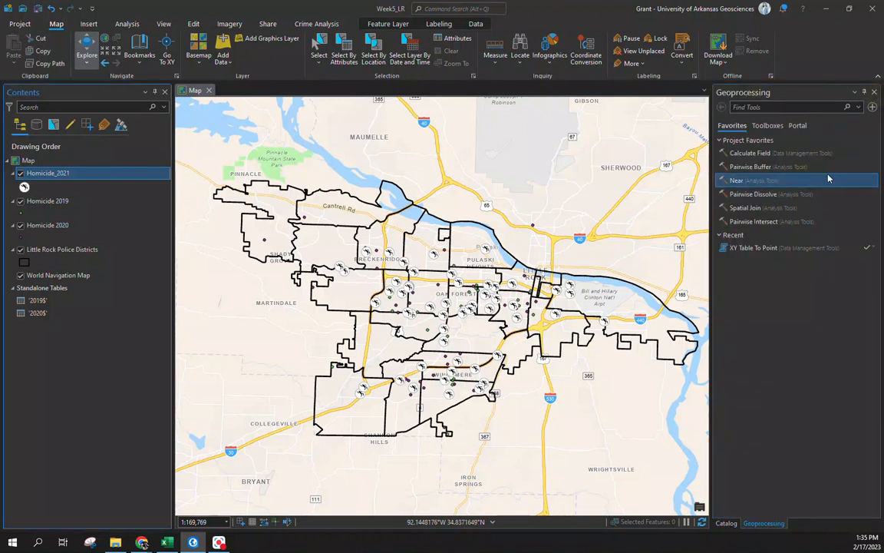
click(873, 92)
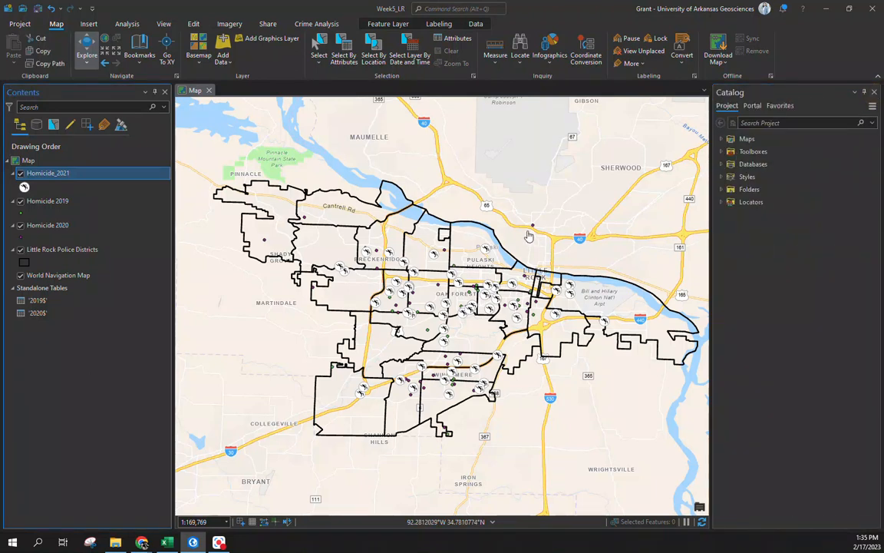
drag(495, 209, 470, 229)
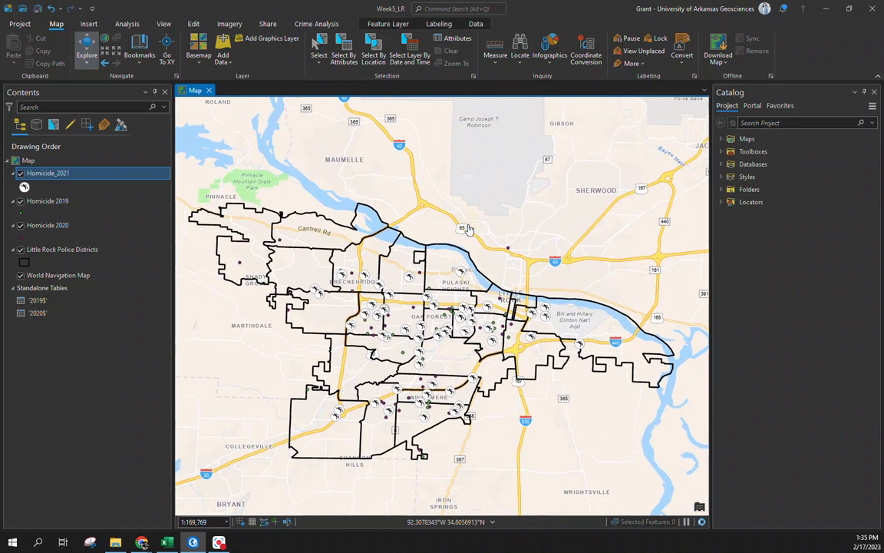
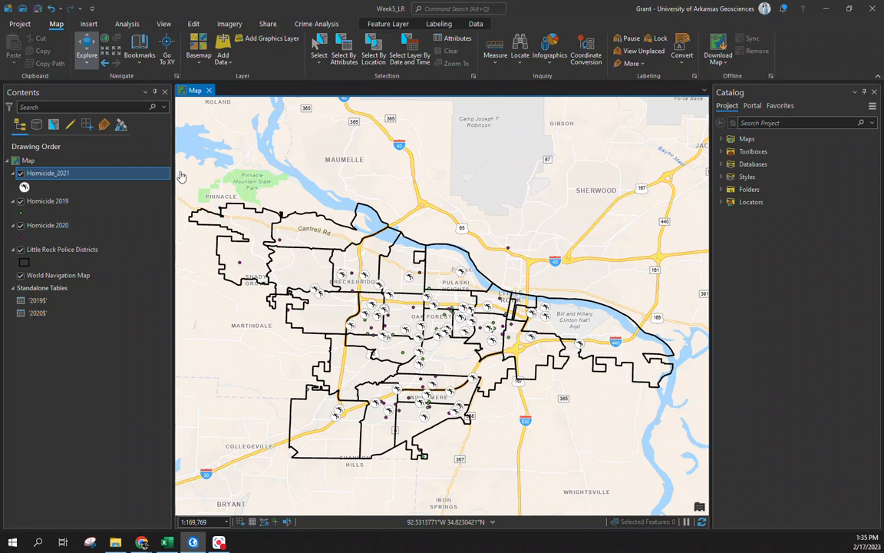
Create a new layout with the ANSI Landscape Letter 8.5" x 11" page size.
click(89, 24)
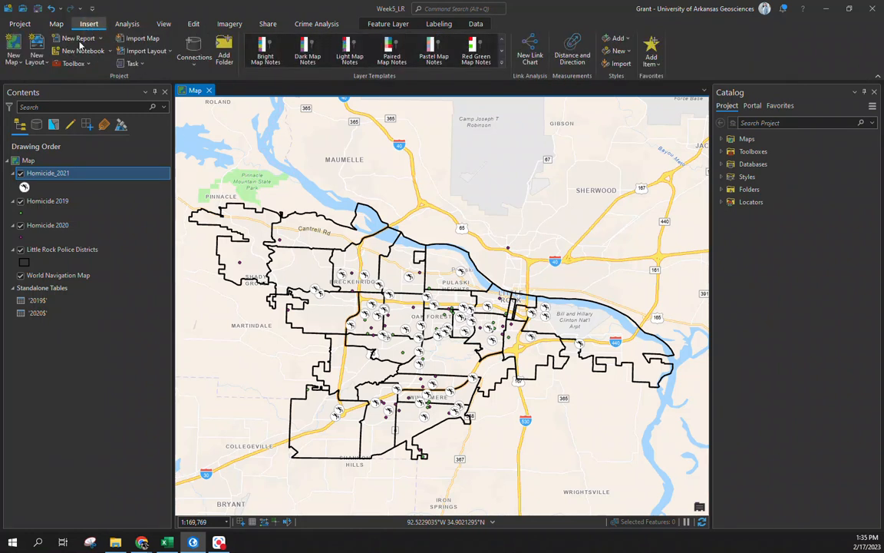
click(39, 62)
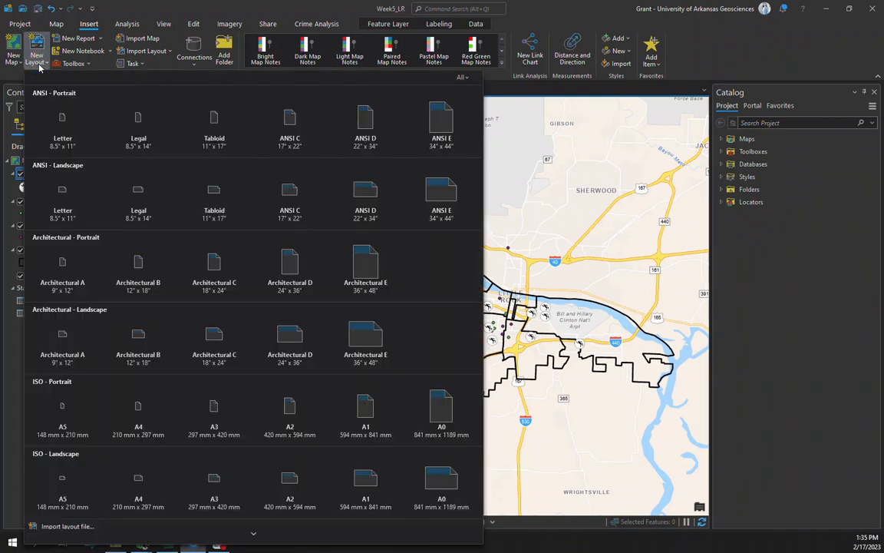
click(542, 212)
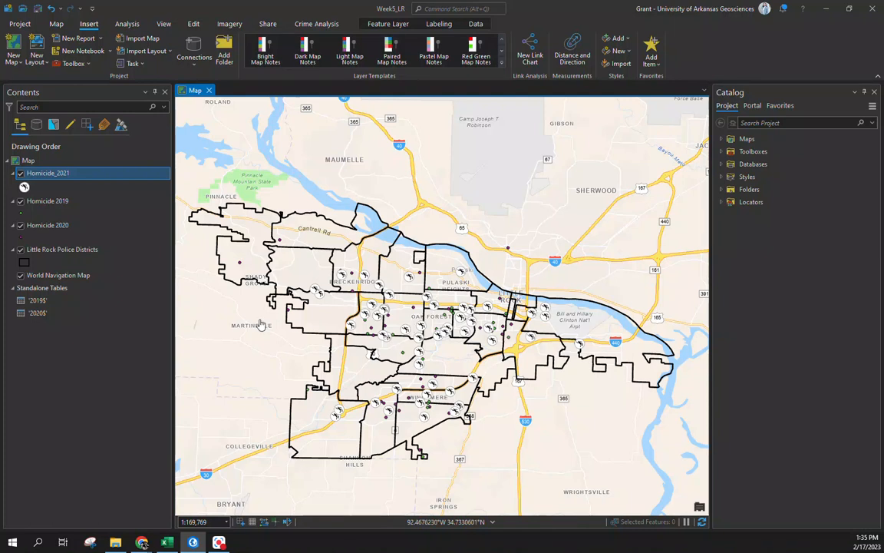
click(39, 62)
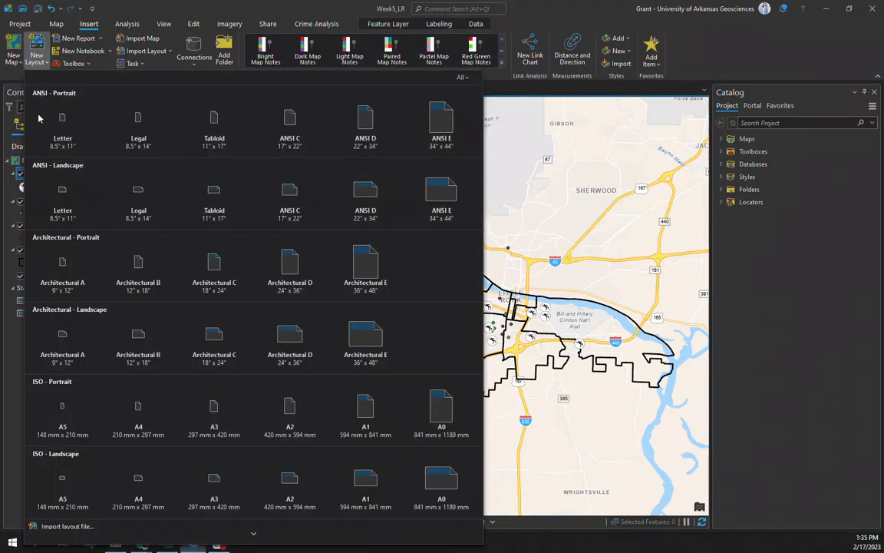
click(55, 202)
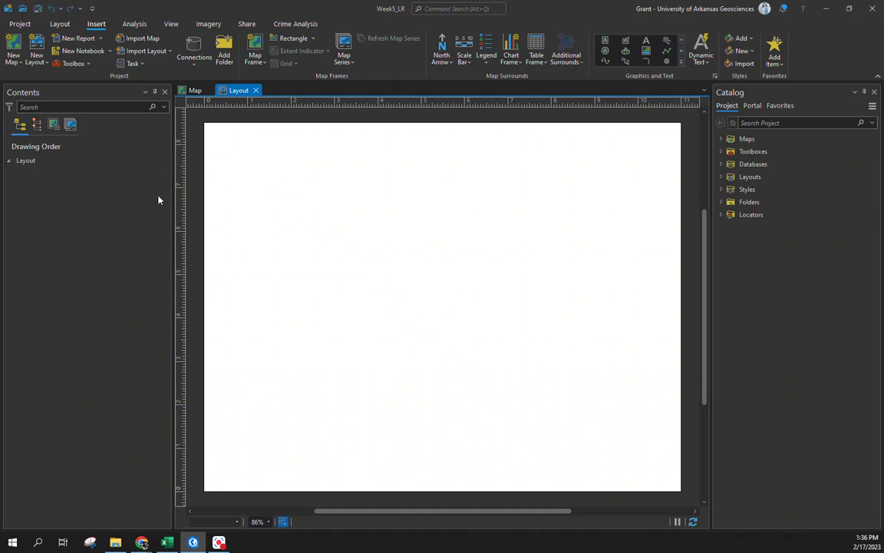
click(59, 24)
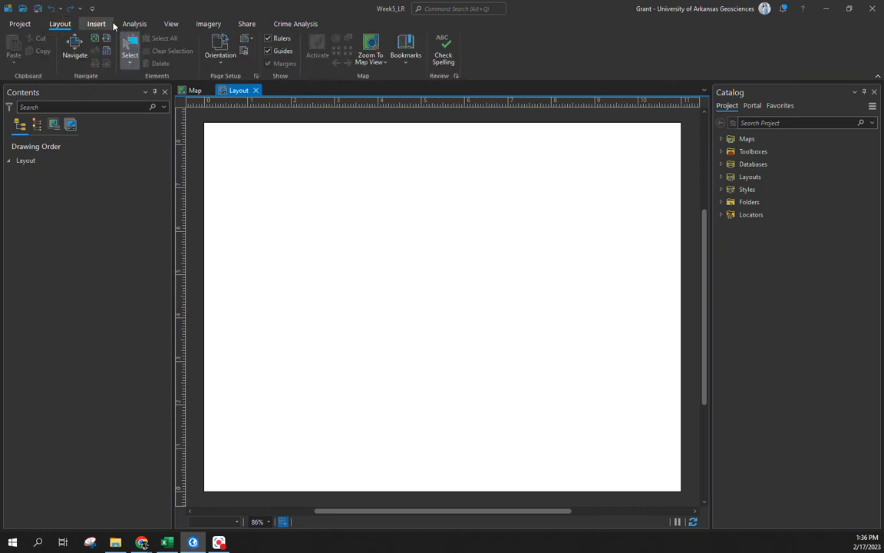
click(138, 23)
click(173, 24)
click(208, 24)
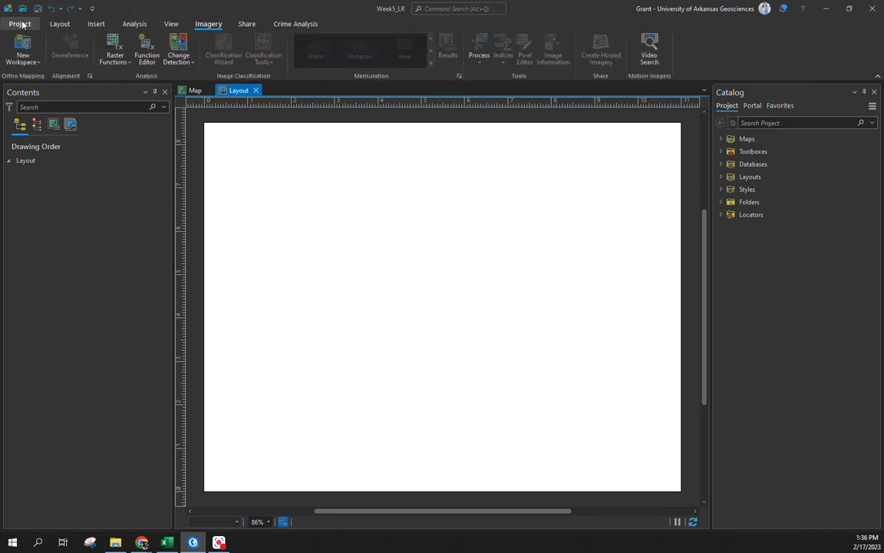
click(68, 24)
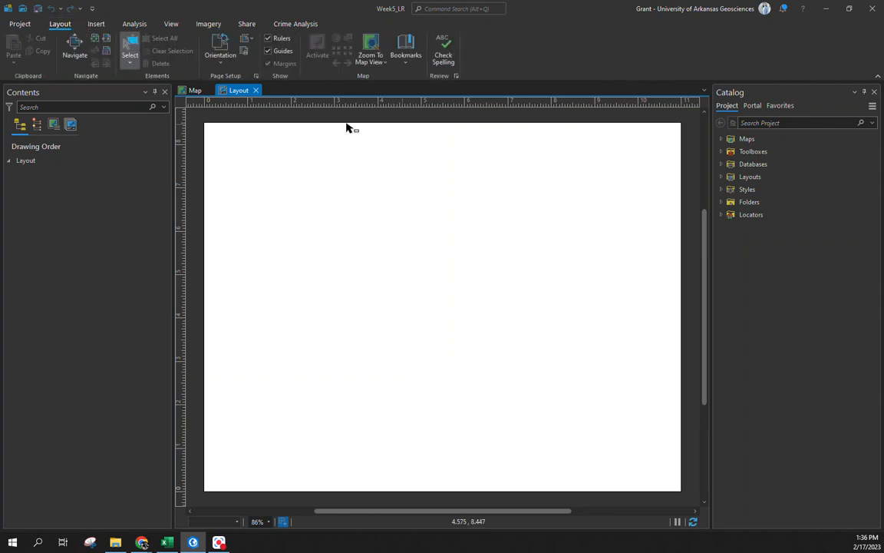
click(97, 25)
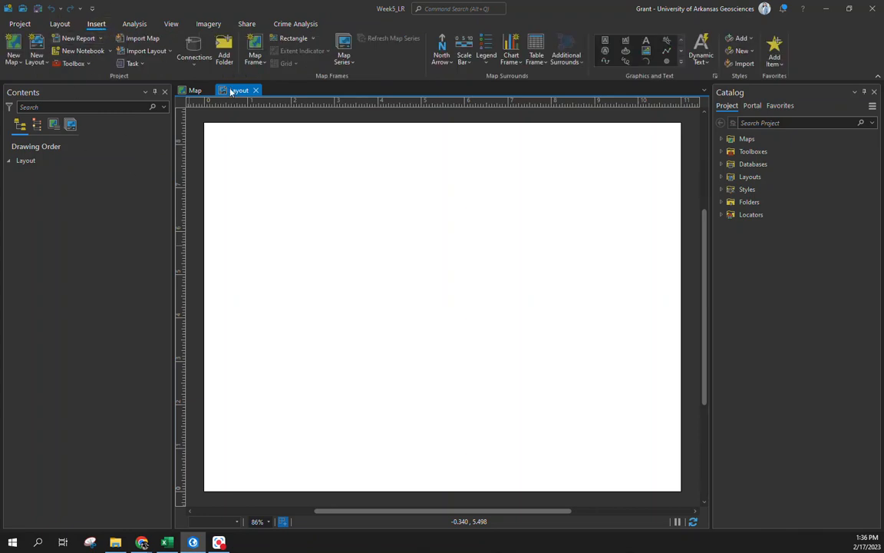
Insert a map frame of the Map at its default extent, filling the entire layout page.
click(252, 66)
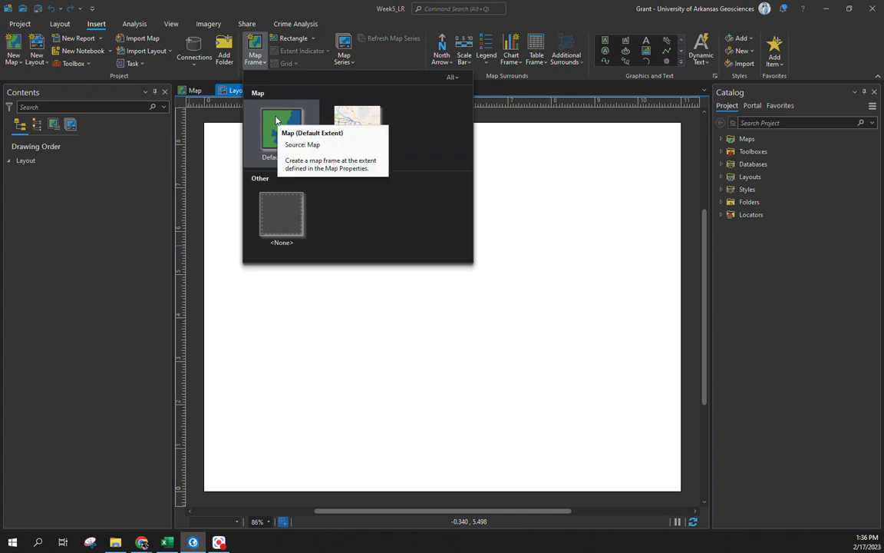
click(278, 121)
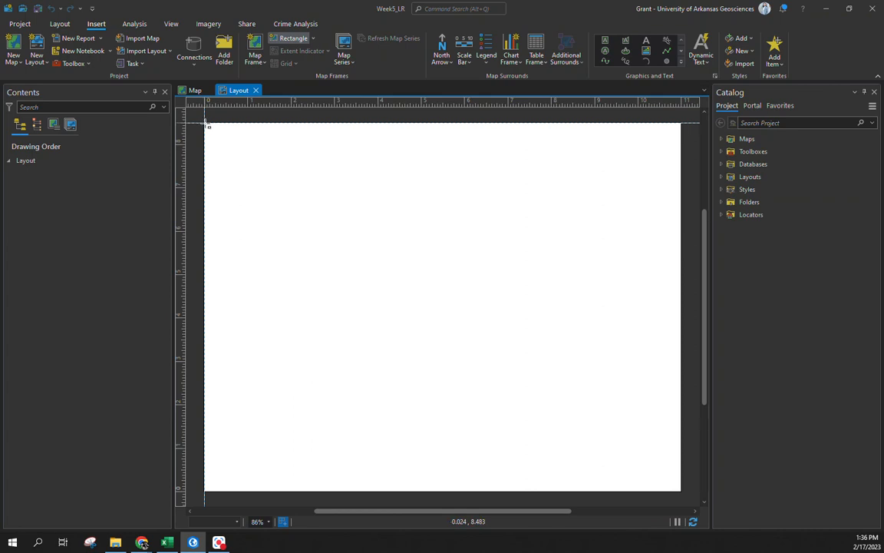
drag(207, 125, 680, 489)
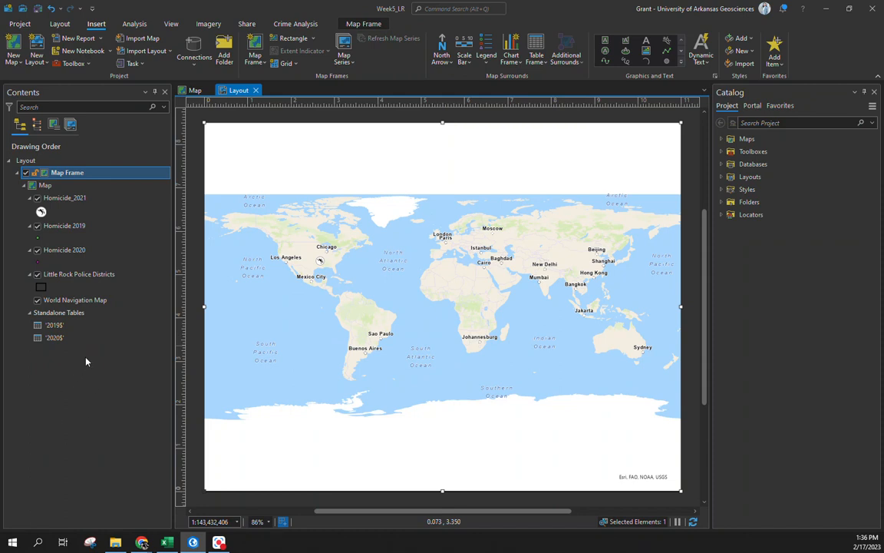
Zoom the map frame to the extent of the Little Rock Police Districts layer.
click(70, 275)
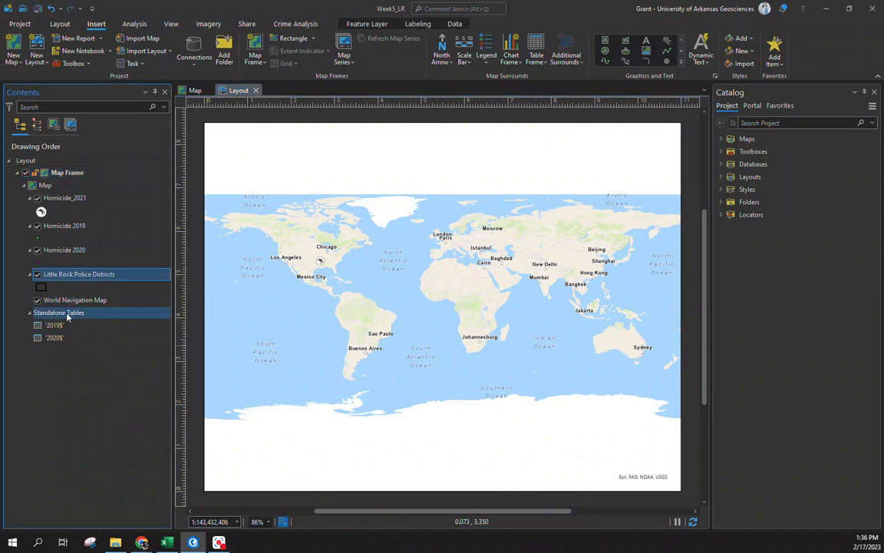
right_click(76, 278)
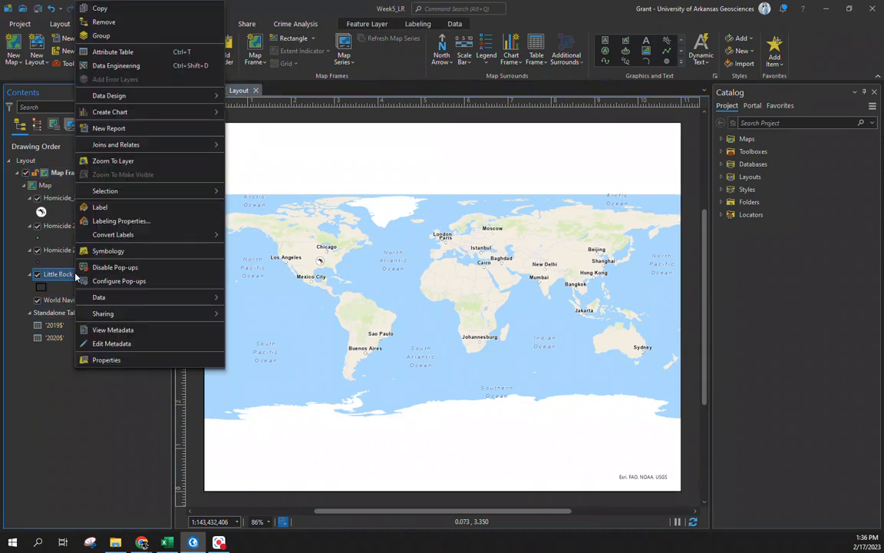
click(142, 160)
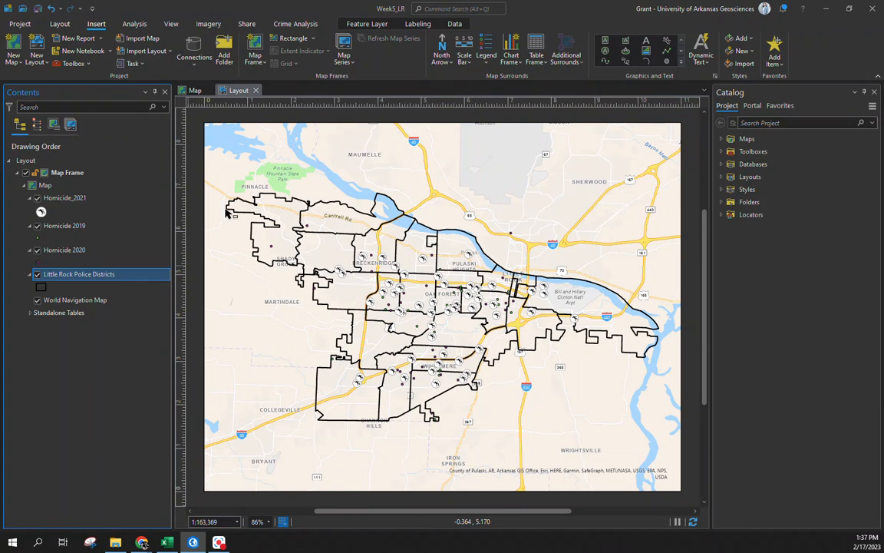
click(445, 61)
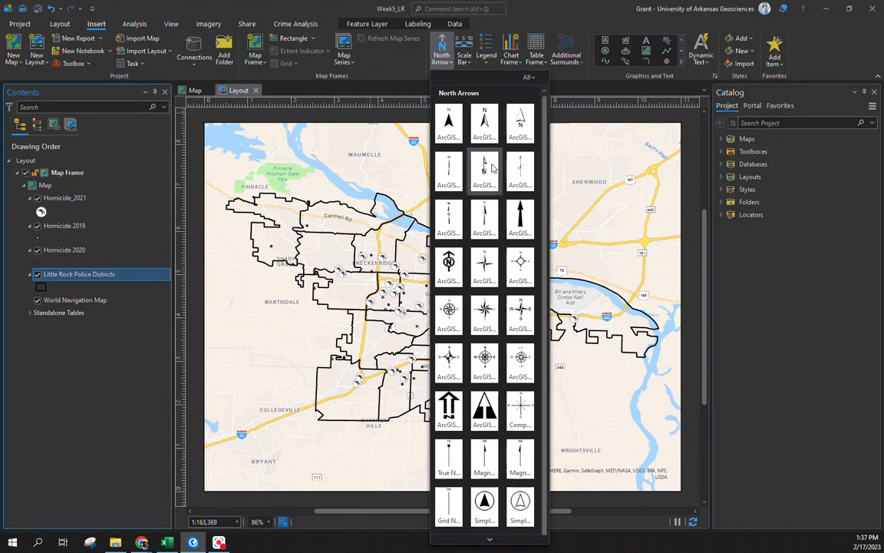
click(443, 149)
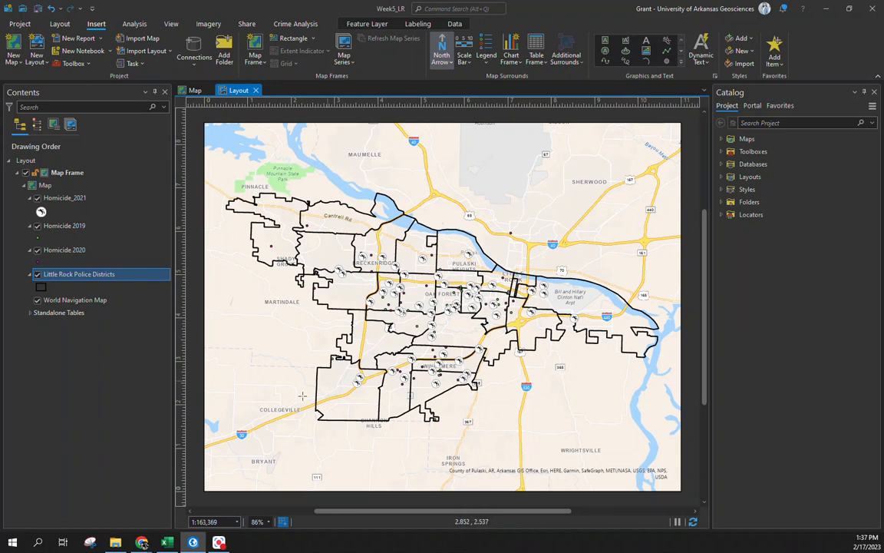
drag(227, 293, 300, 476)
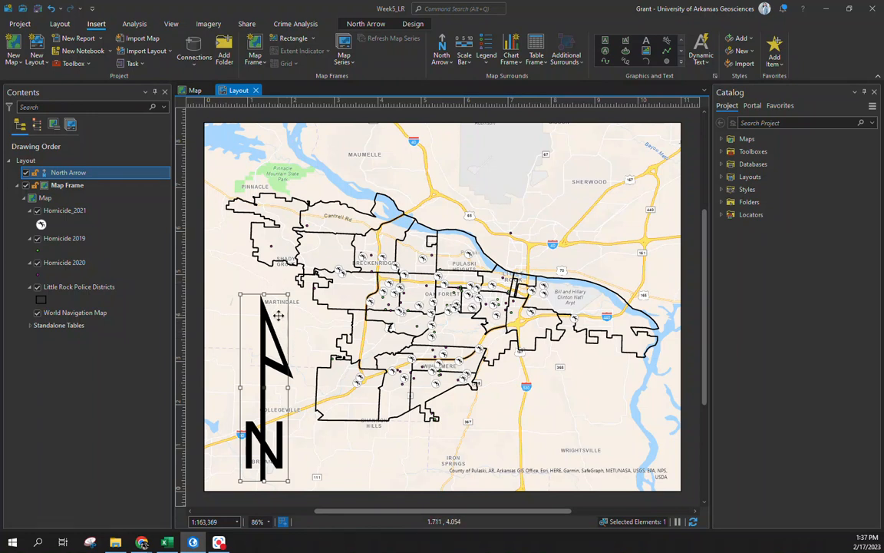
key(Delete)
drag(253, 316, 273, 354)
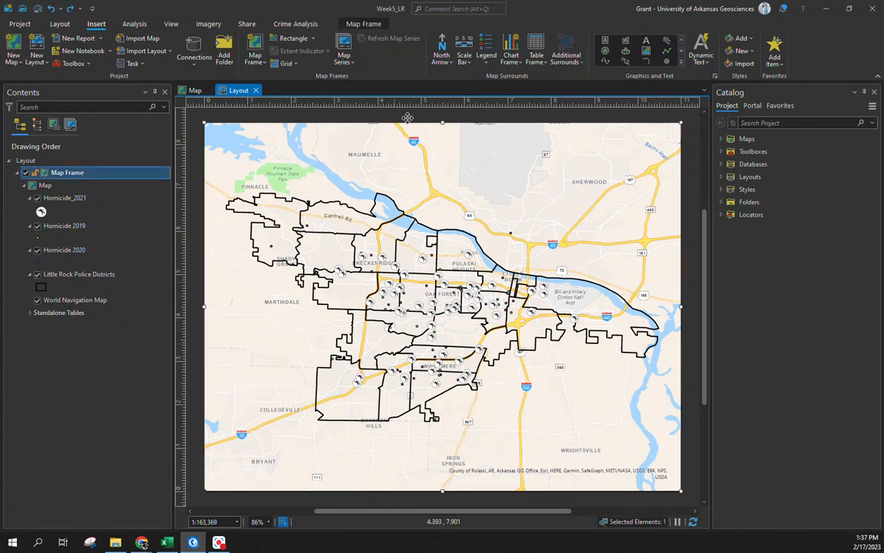
Insert a small north arrow in the recently used style on the blank area west of the southern districts.
click(442, 50)
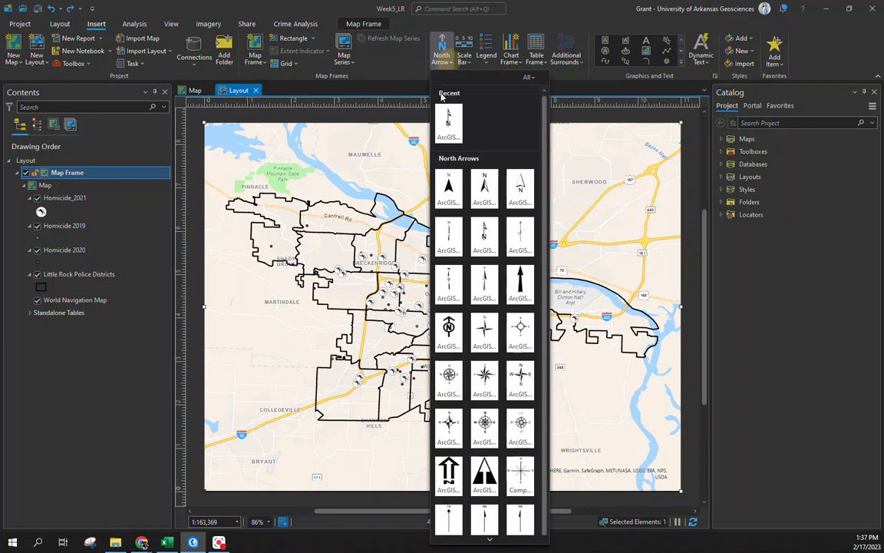
click(451, 123)
drag(267, 335, 275, 355)
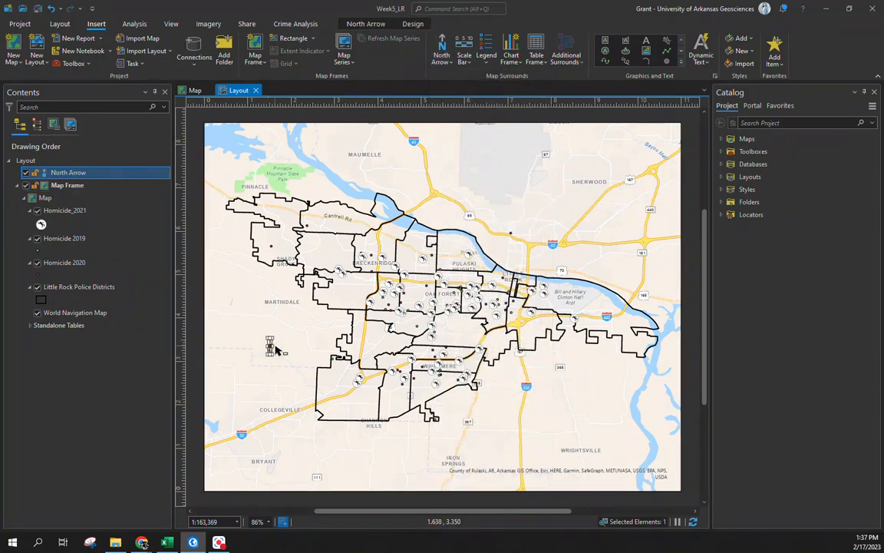
Move the north arrow southeast, close to the western edge of the southwestern police district.
scroll(270, 347, up, 6)
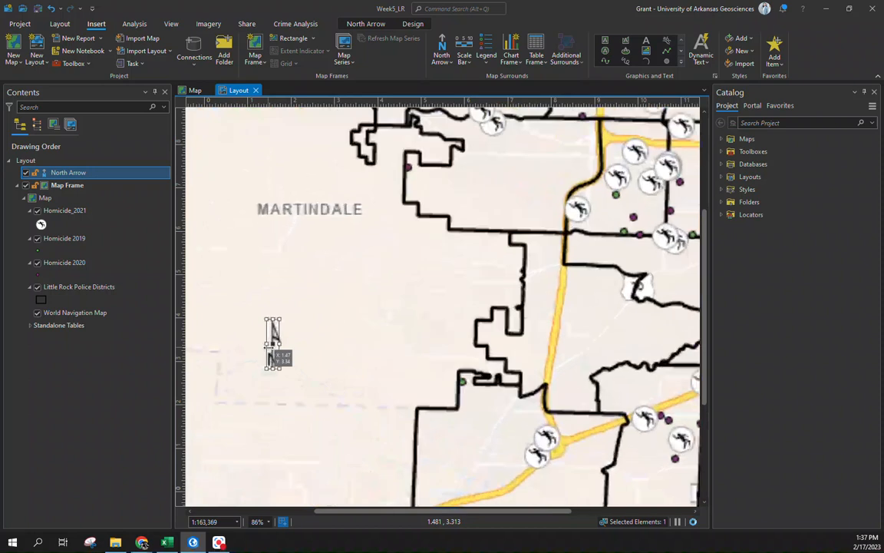
drag(270, 347, 454, 458)
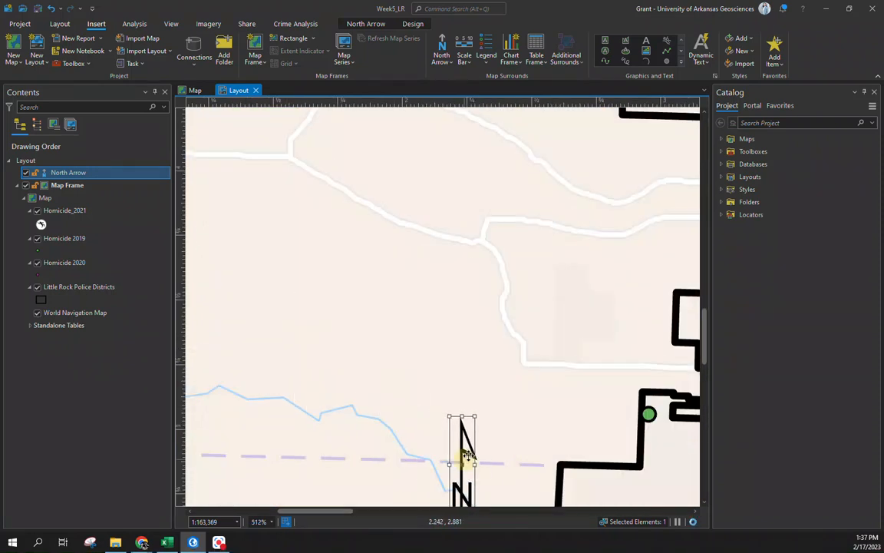
scroll(455, 458, down, 5)
drag(426, 514, 573, 512)
scroll(432, 416, down, 3)
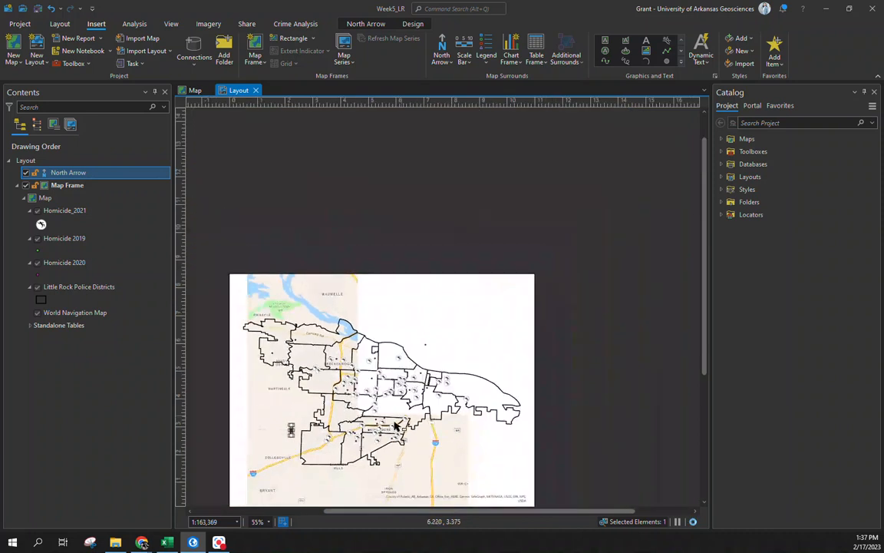
scroll(449, 450, down, 3)
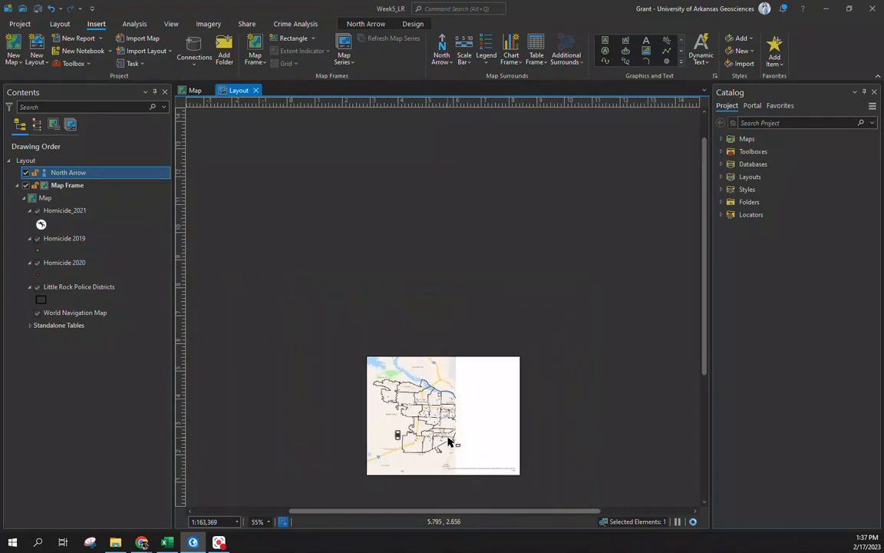
click(705, 464)
scroll(431, 331, up, 1)
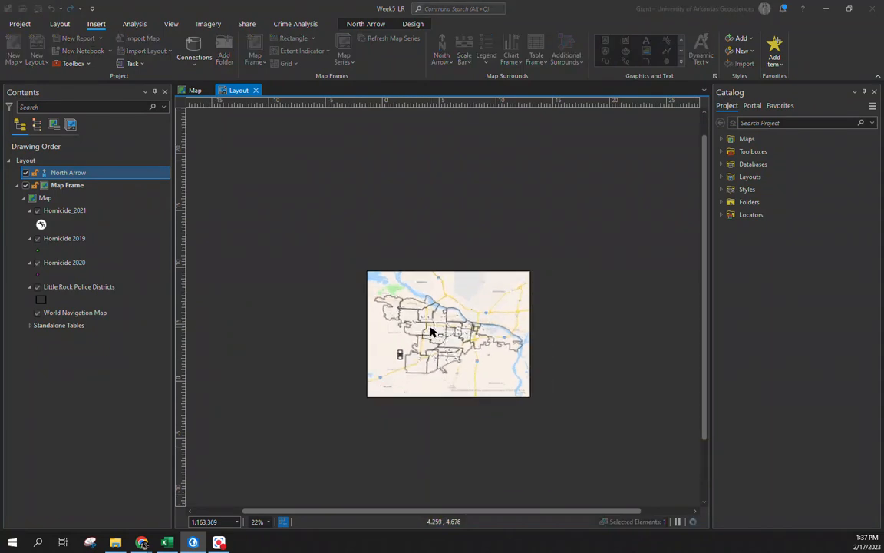
scroll(430, 331, up, 5)
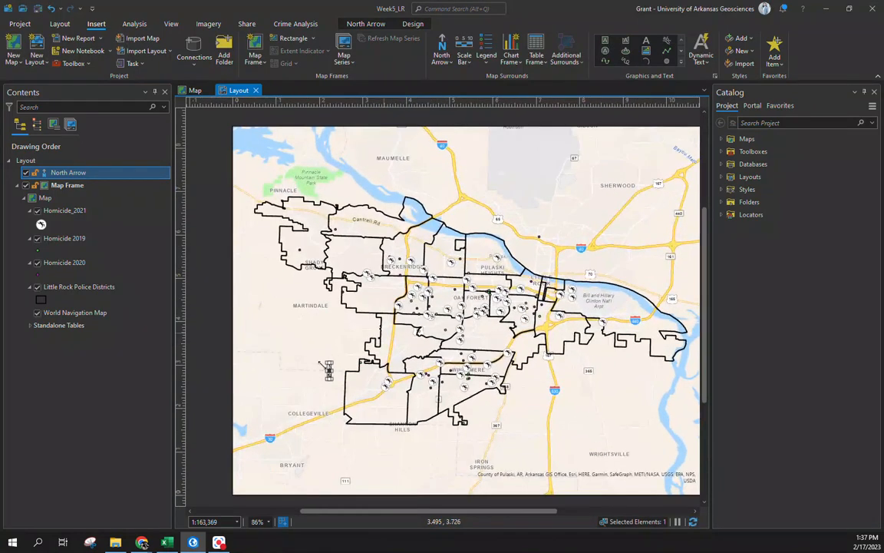
click(214, 361)
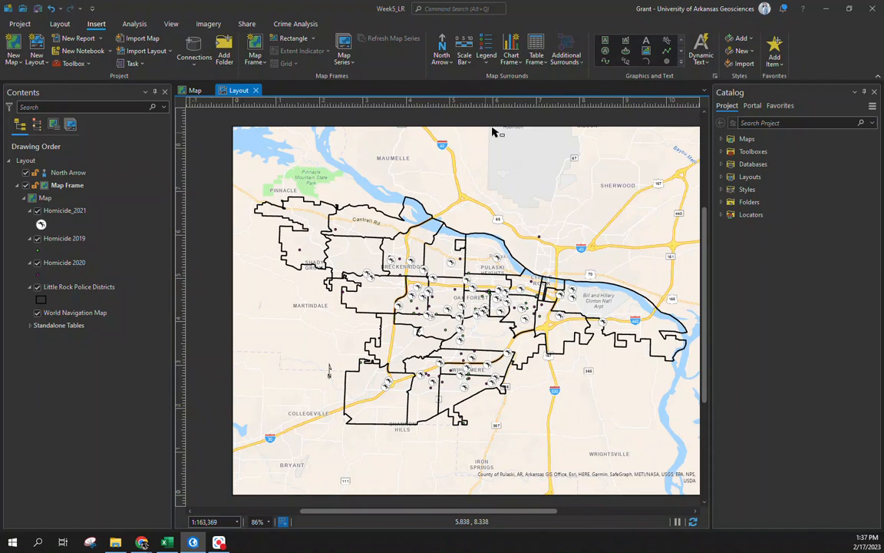
Insert an imperial Scale Line 3 scale bar below the southwestern districts and adjust its width to span 5 miles.
click(466, 61)
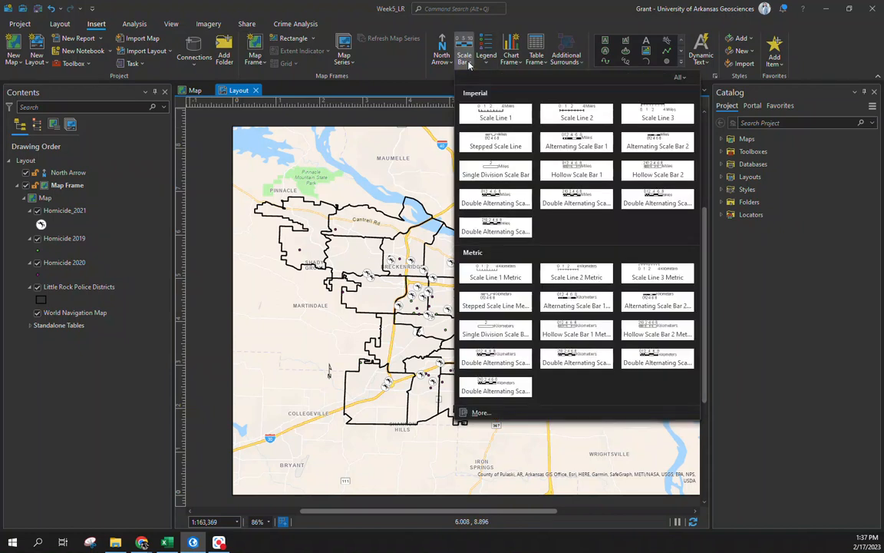
click(664, 115)
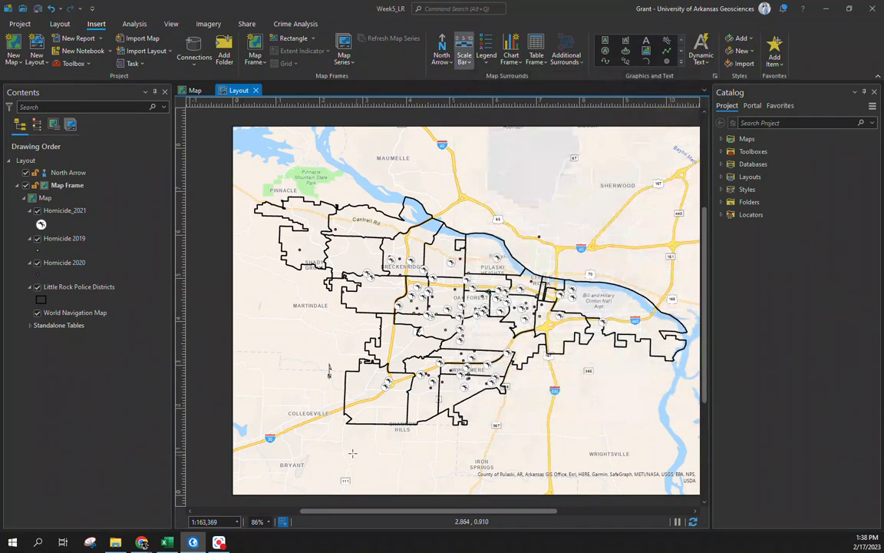
drag(343, 435, 436, 448)
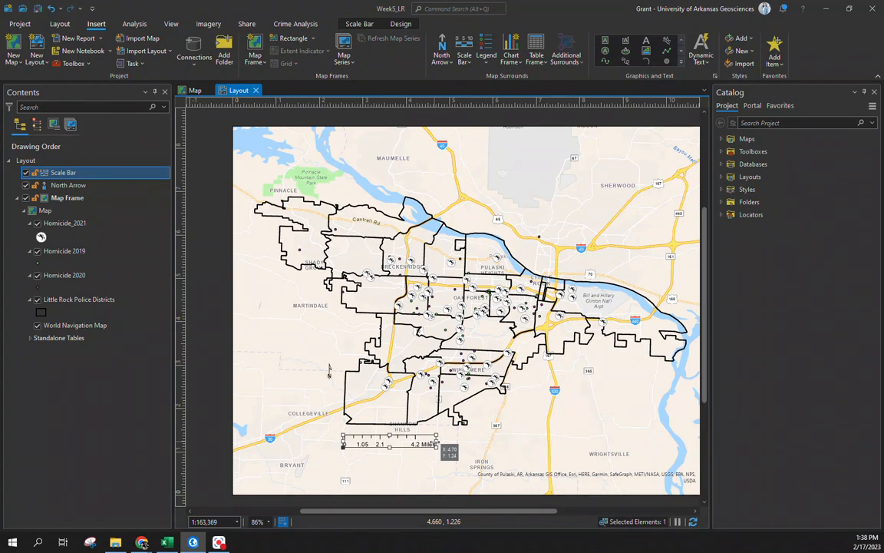
mouse_move(437, 444)
mouse_down()
mouse_move(427, 444)
mouse_move(455, 444)
mouse_up()
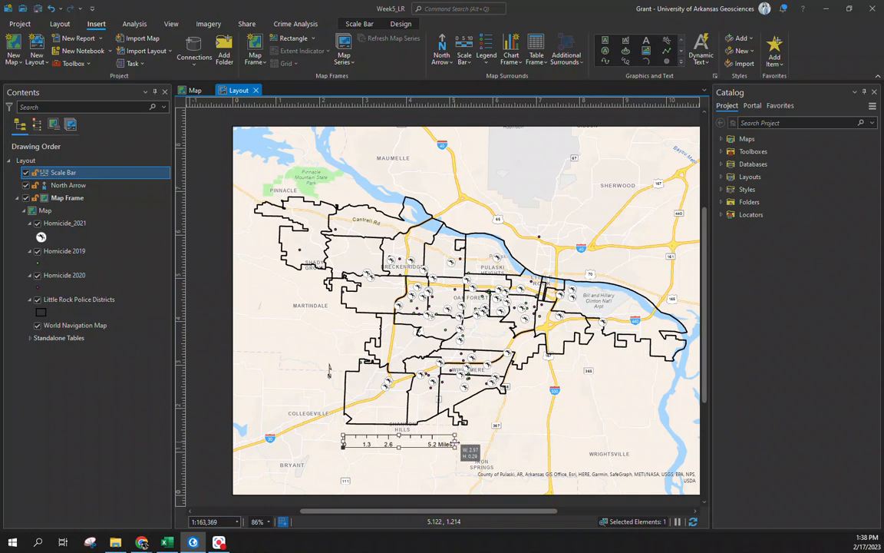
drag(455, 445, 451, 446)
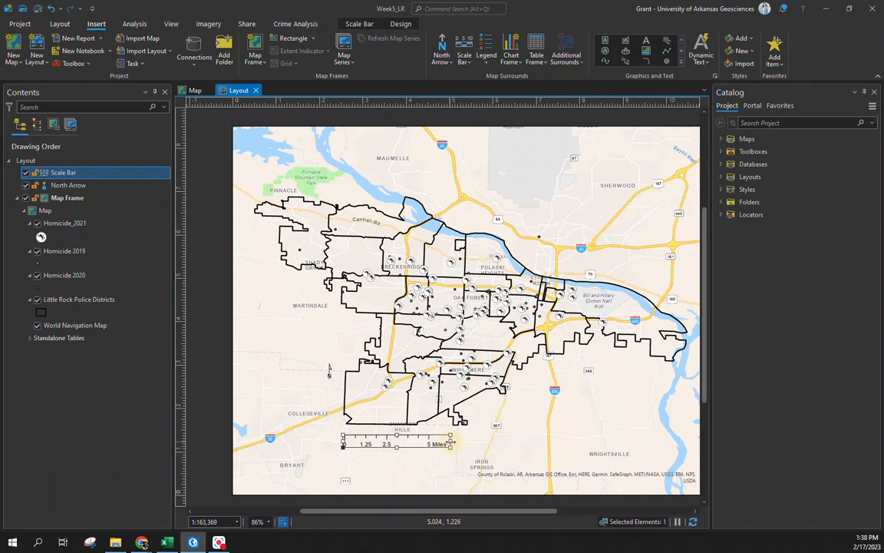
click(213, 427)
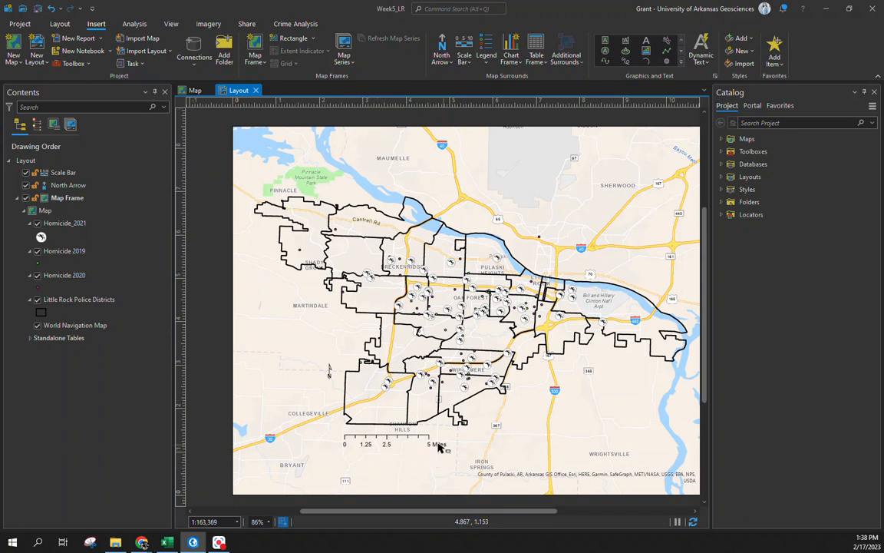
Move the north arrow directly beside the zero end of the scale bar and line it up with the bar.
drag(325, 378, 328, 444)
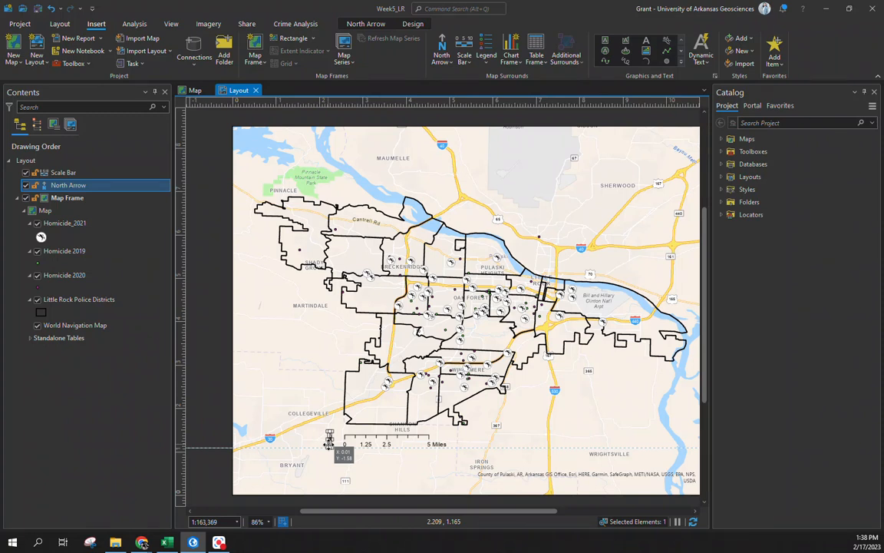
drag(329, 443, 328, 444)
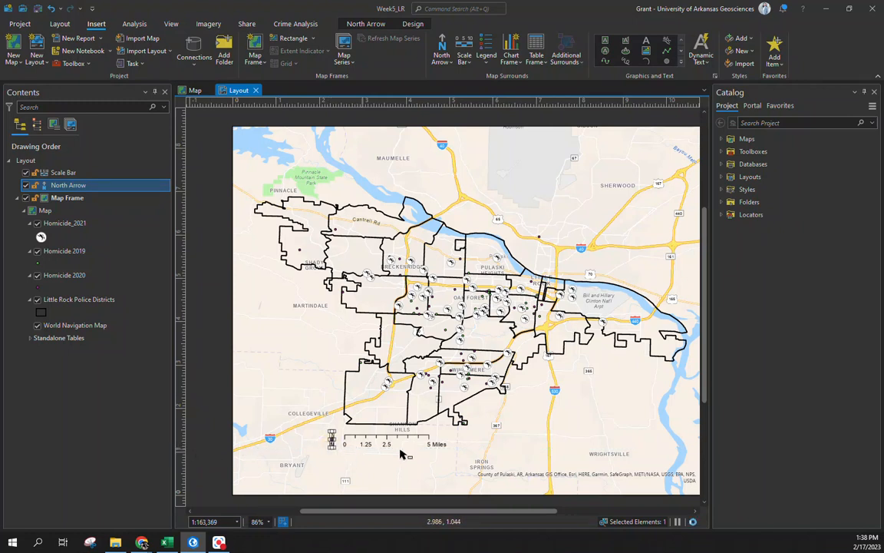
click(351, 499)
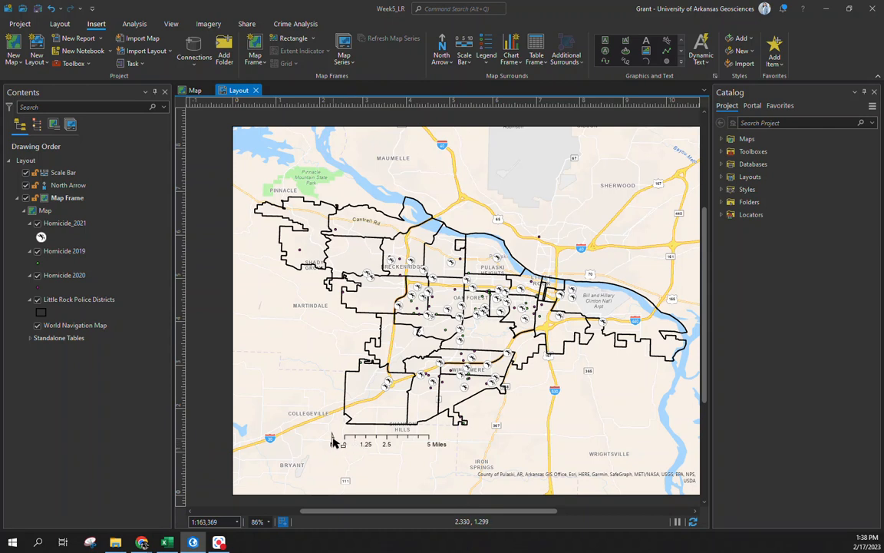
click(332, 439)
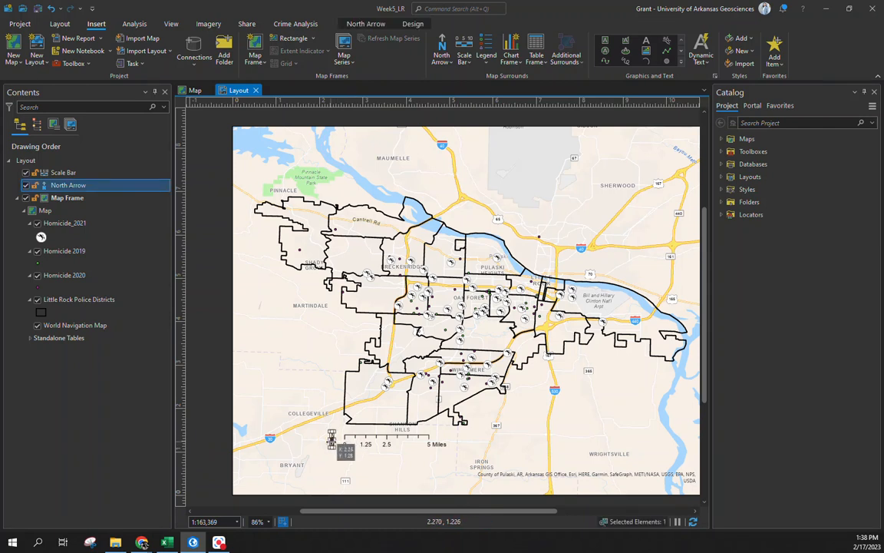
drag(332, 440, 331, 441)
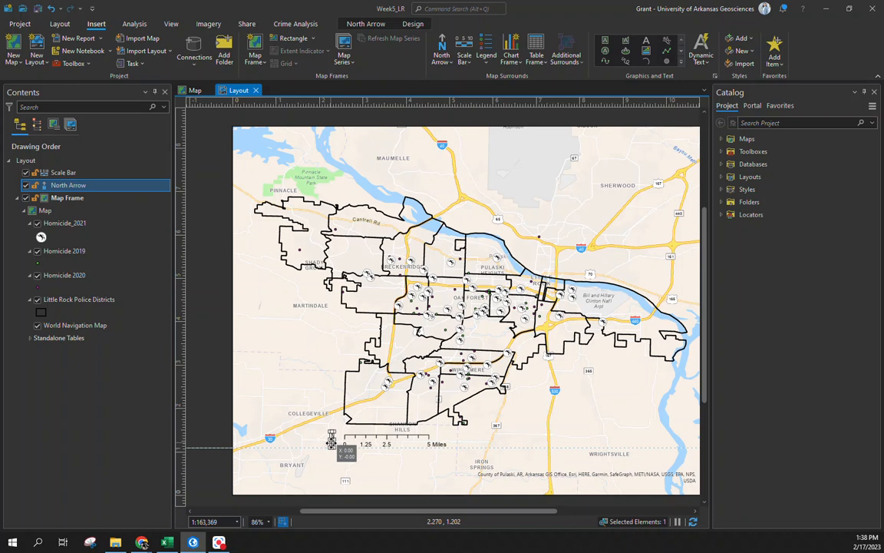
click(225, 439)
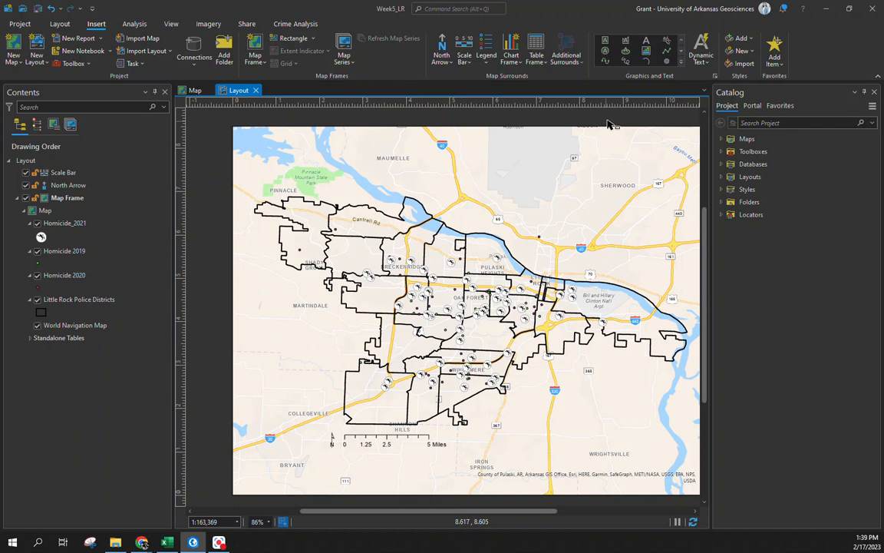
Add a title text box about 6 in wide along the page's upper edge reading "Homicides in Little Rock, Arkansas from 2019 - 2021".
click(605, 42)
drag(330, 126, 588, 182)
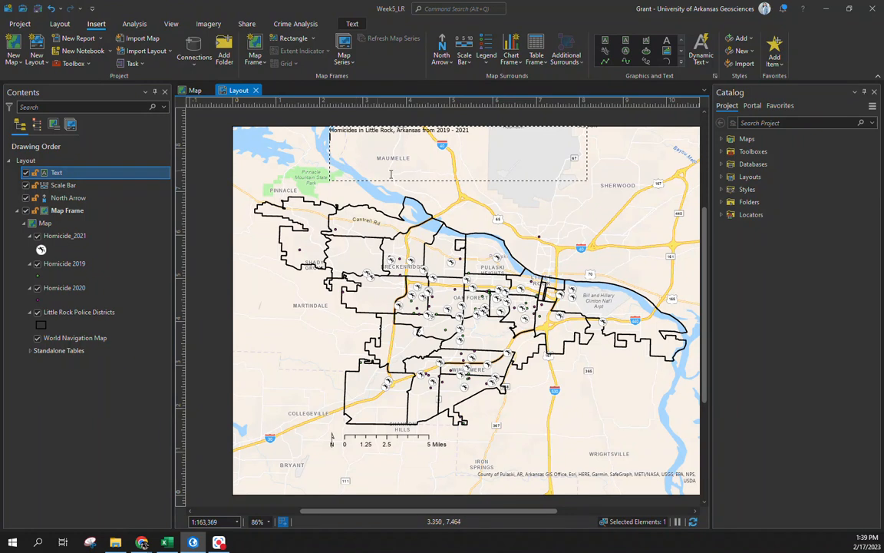
click(578, 224)
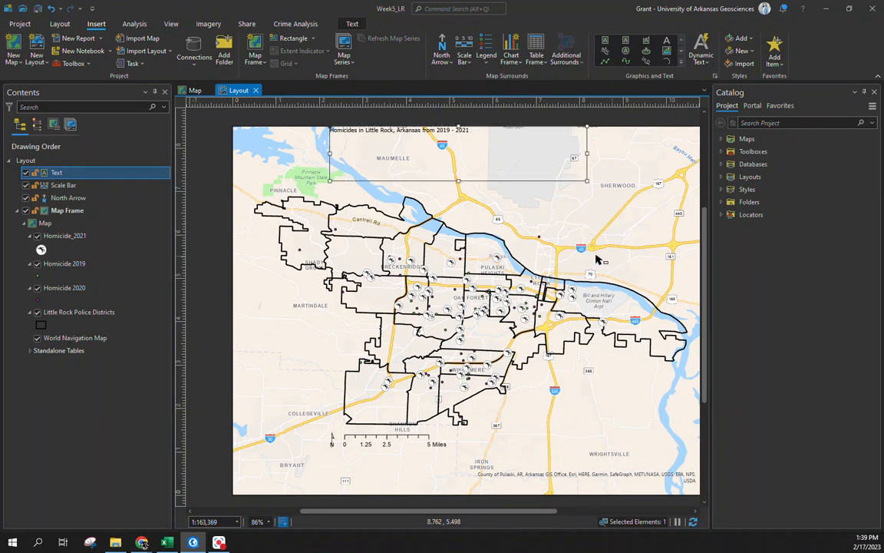
Set the title text's font size to 20 pt and widen its text box eastward to fit the title on one line.
right_click(457, 170)
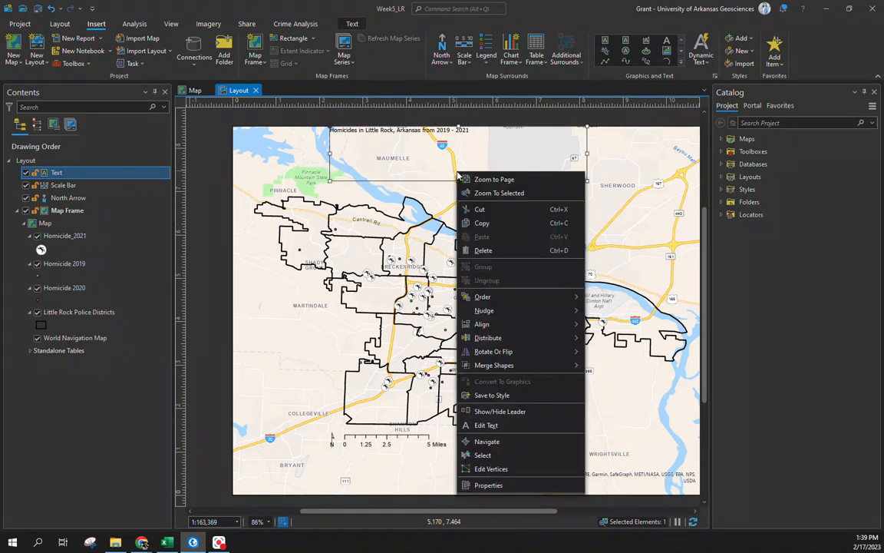
click(453, 436)
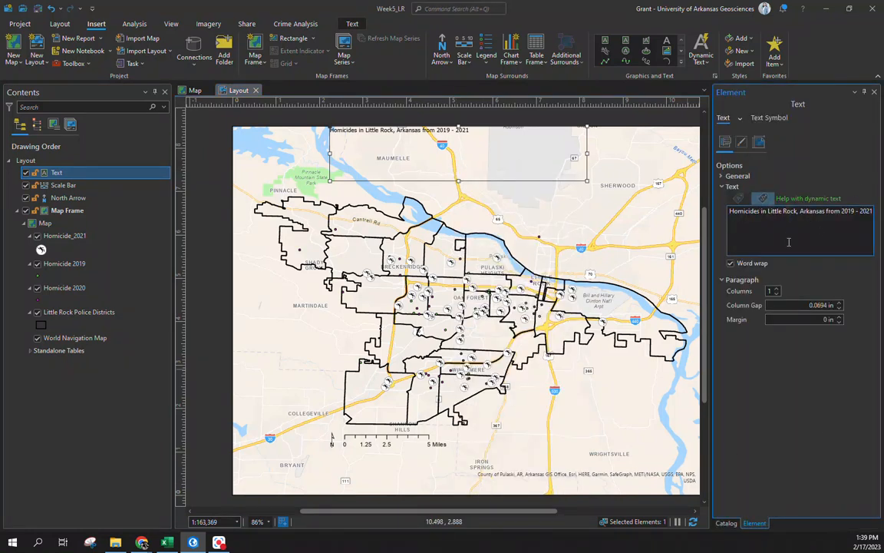
click(776, 216)
click(722, 177)
click(721, 177)
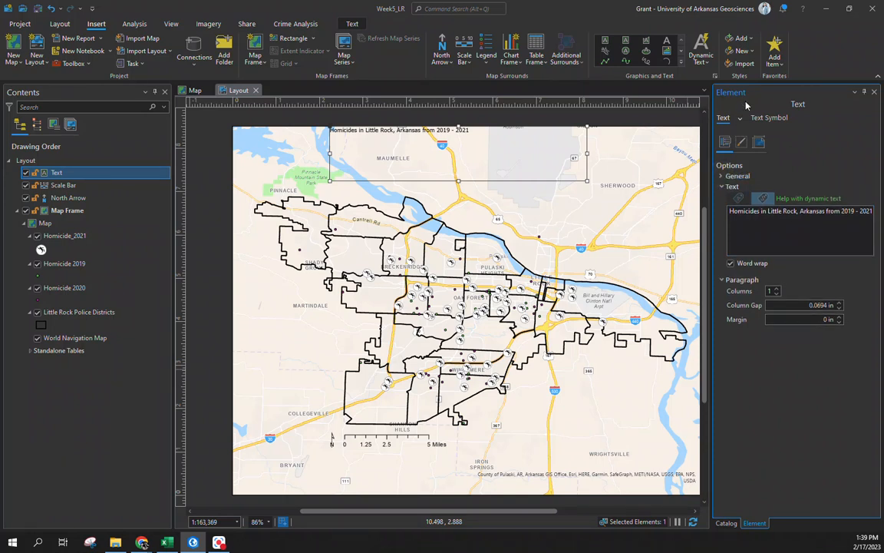
click(771, 119)
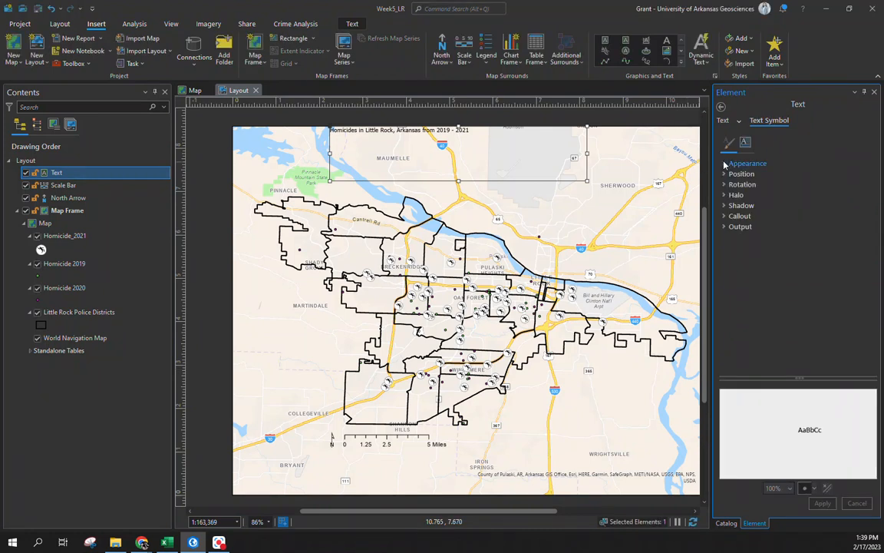
click(724, 163)
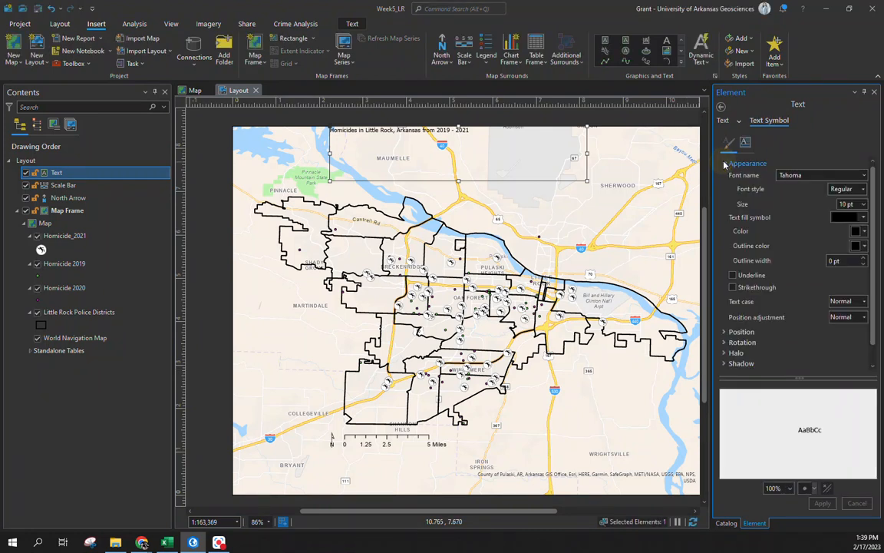
click(864, 204)
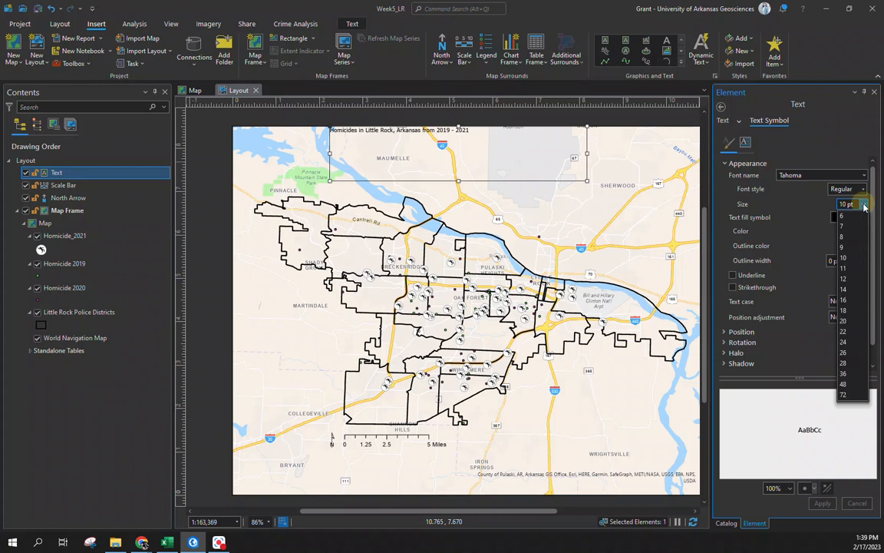
click(843, 320)
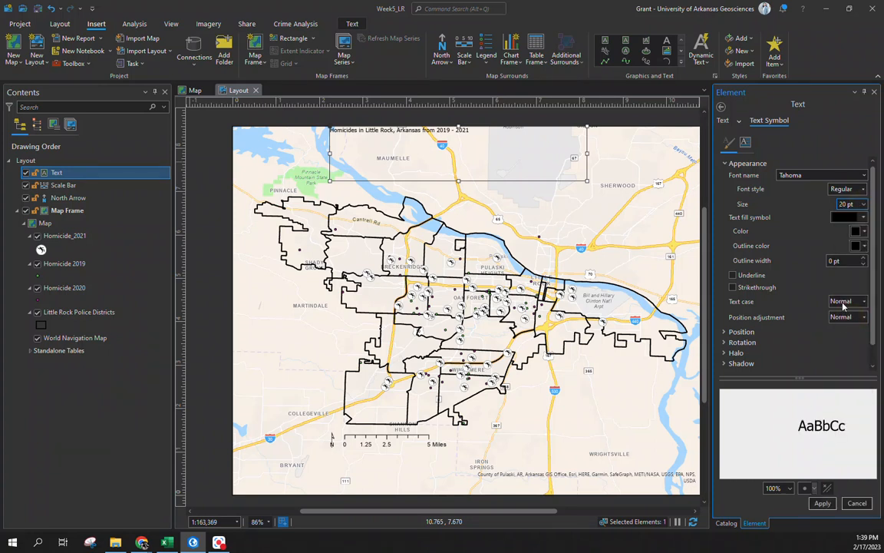
click(822, 504)
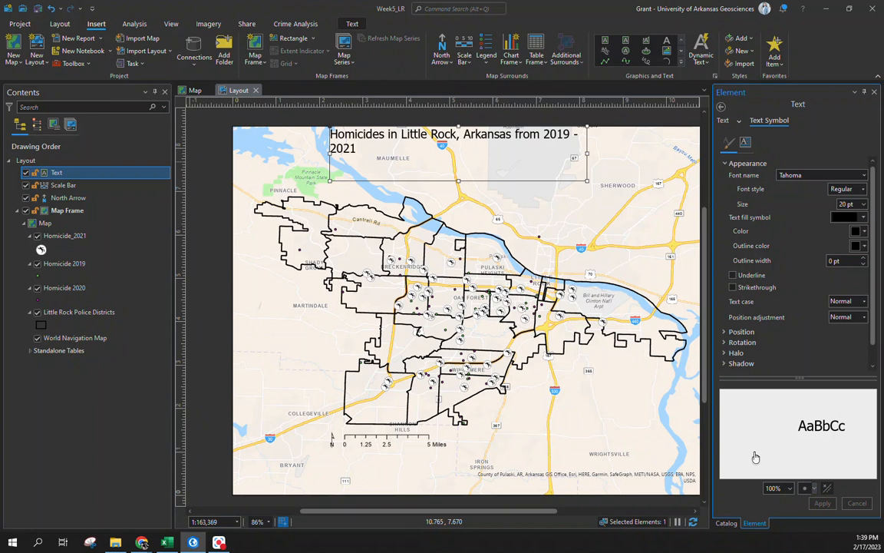
drag(587, 154, 622, 155)
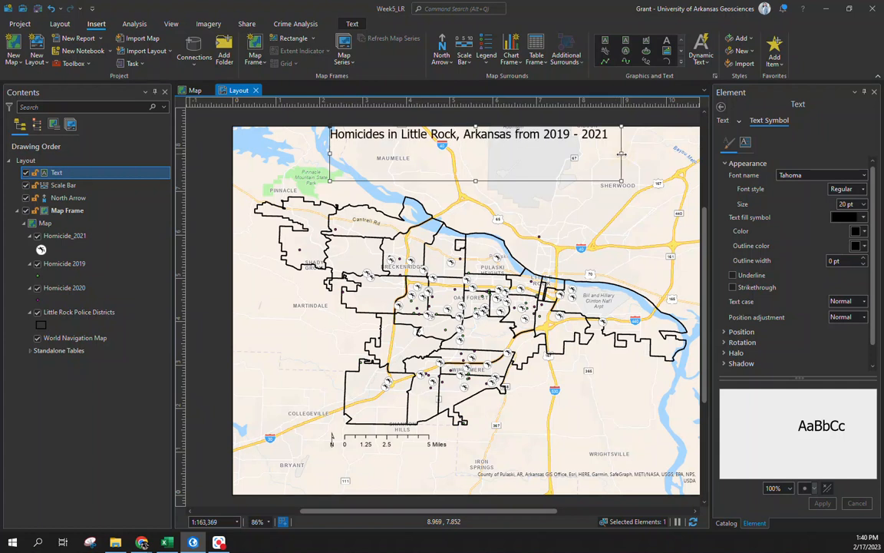
Change the title's font to Times New Roman.
click(864, 176)
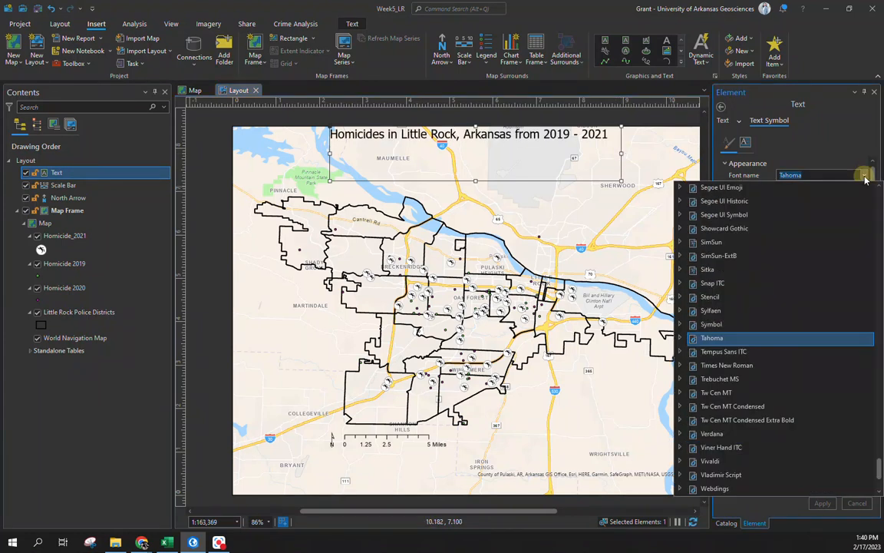
click(743, 366)
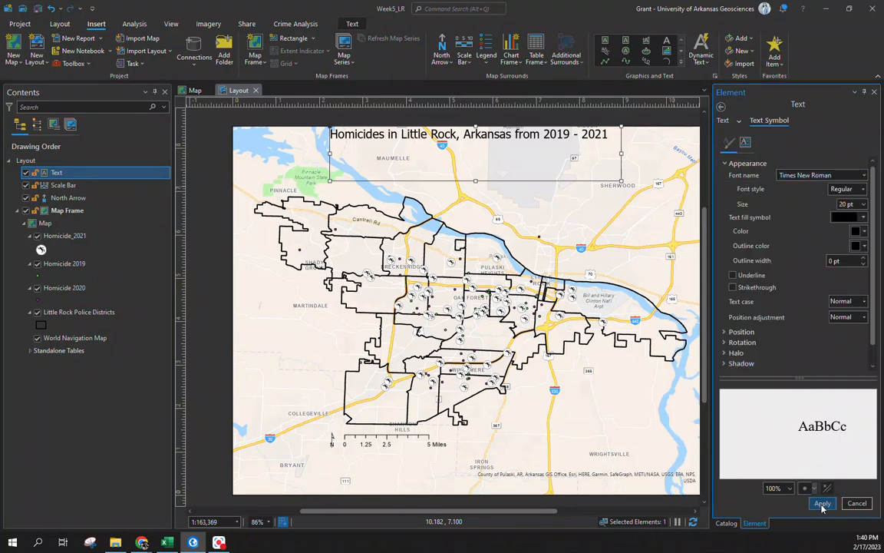
click(822, 504)
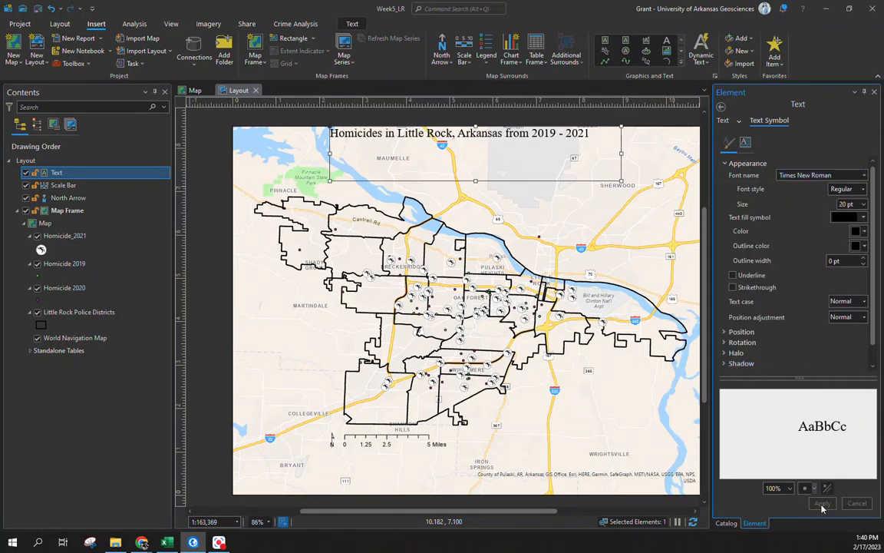
Increase the title's font size to 24 pt and widen its text box on both sides to fit one line.
click(863, 204)
click(843, 342)
click(821, 505)
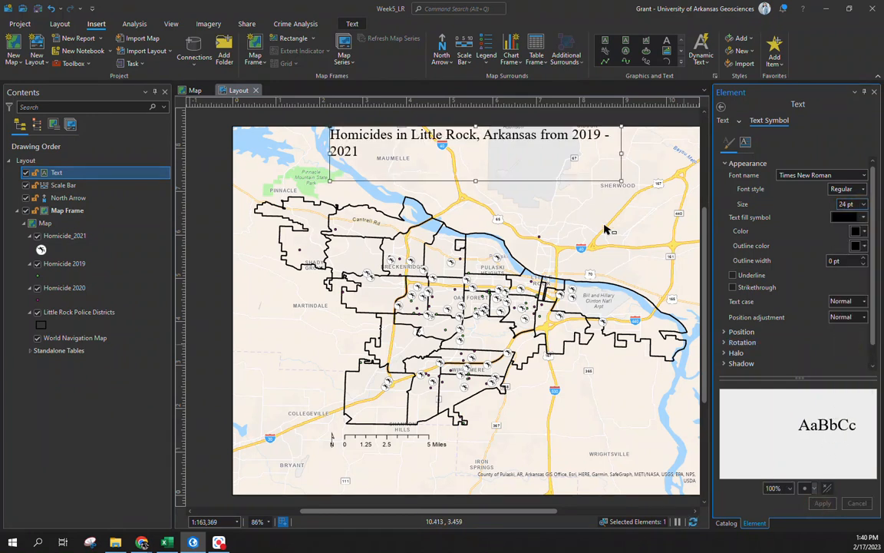
drag(330, 153, 318, 153)
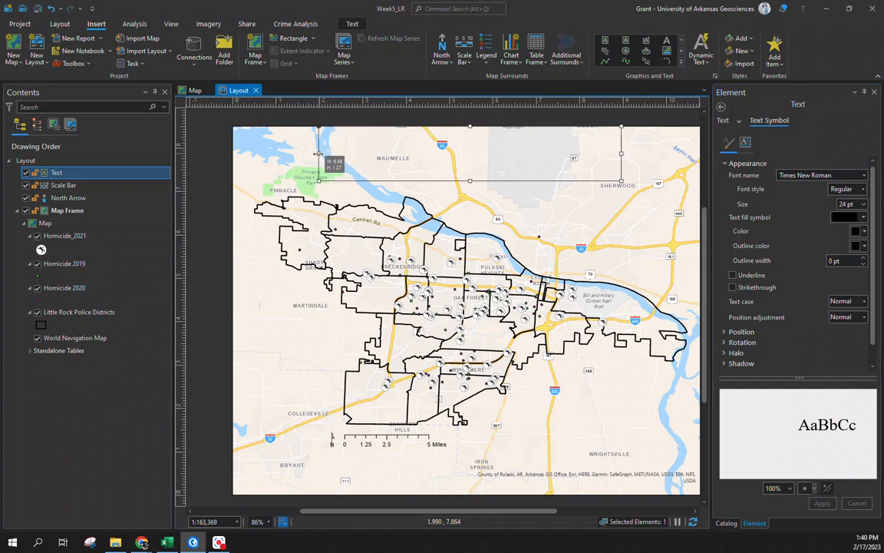
drag(621, 153, 638, 153)
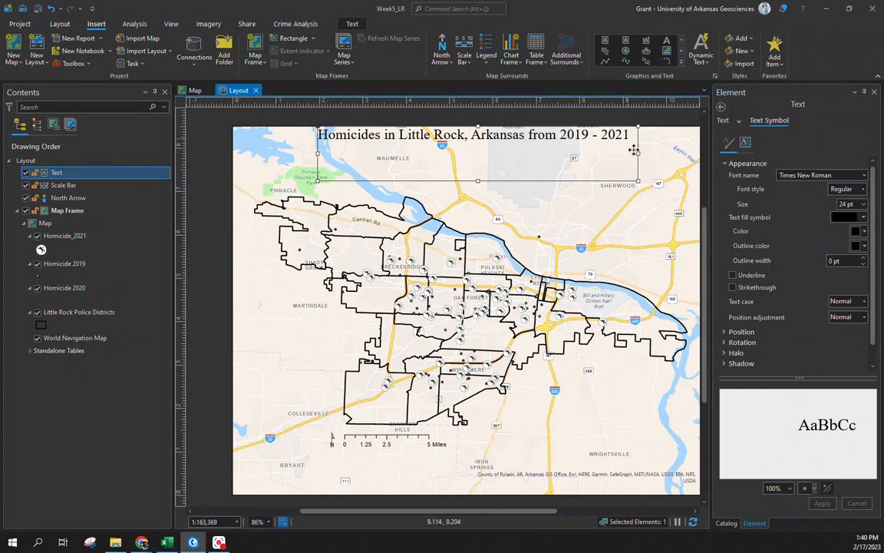
Center the title text horizontally within its box and apply the formatting.
click(724, 164)
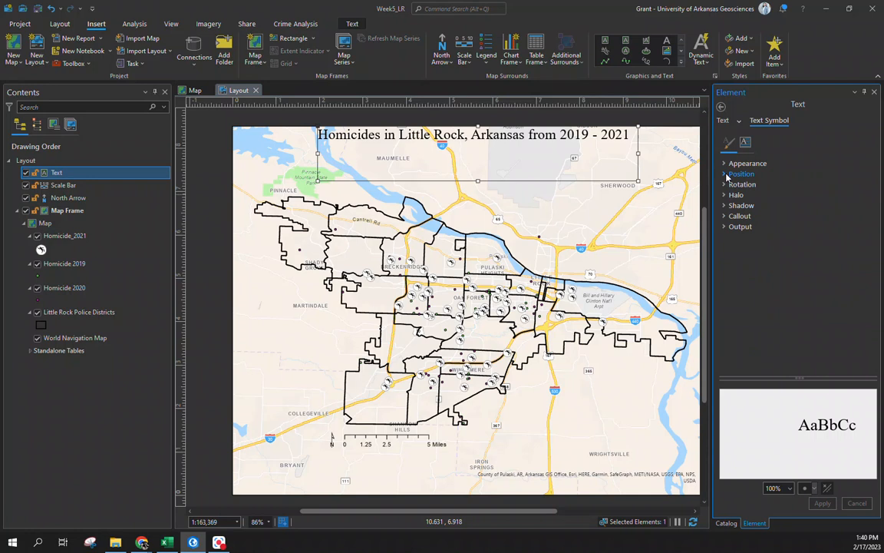
click(727, 175)
click(851, 185)
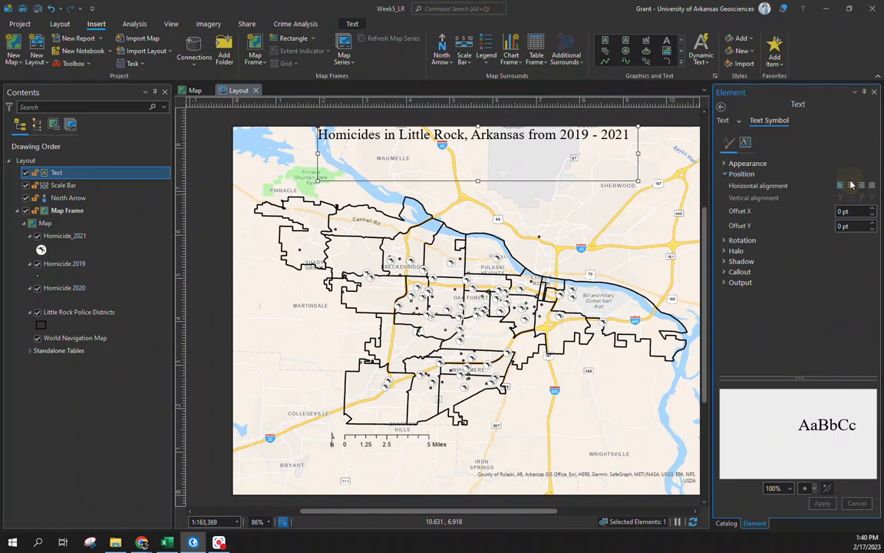
click(316, 154)
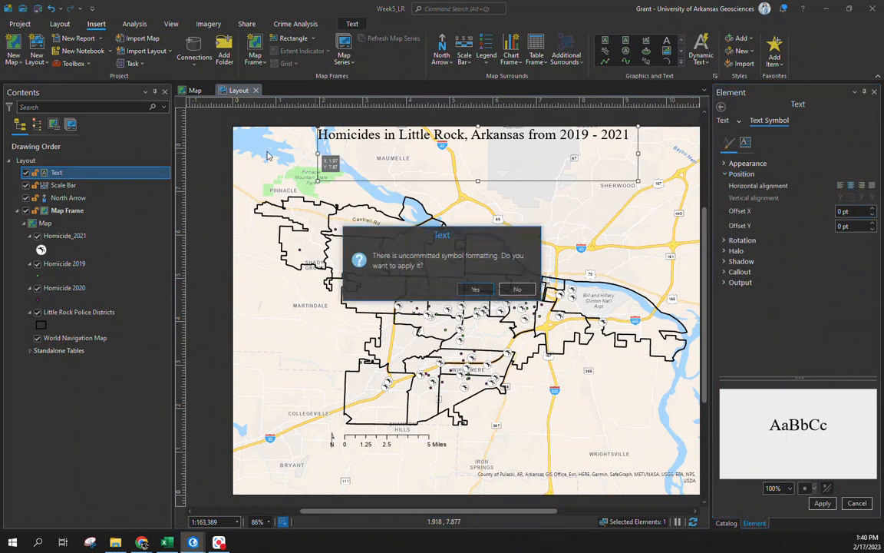
click(482, 290)
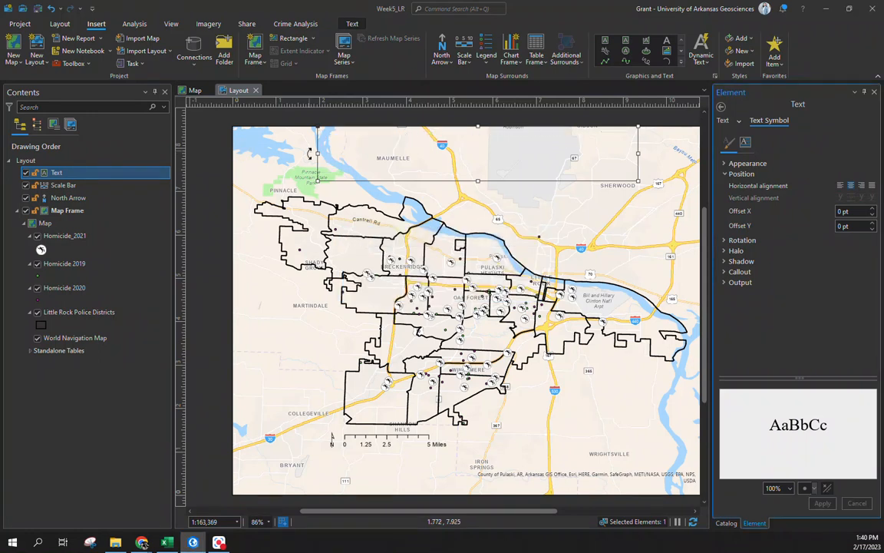
Stretch the title's text box across the full width of the page.
drag(317, 153, 232, 151)
drag(638, 152, 661, 152)
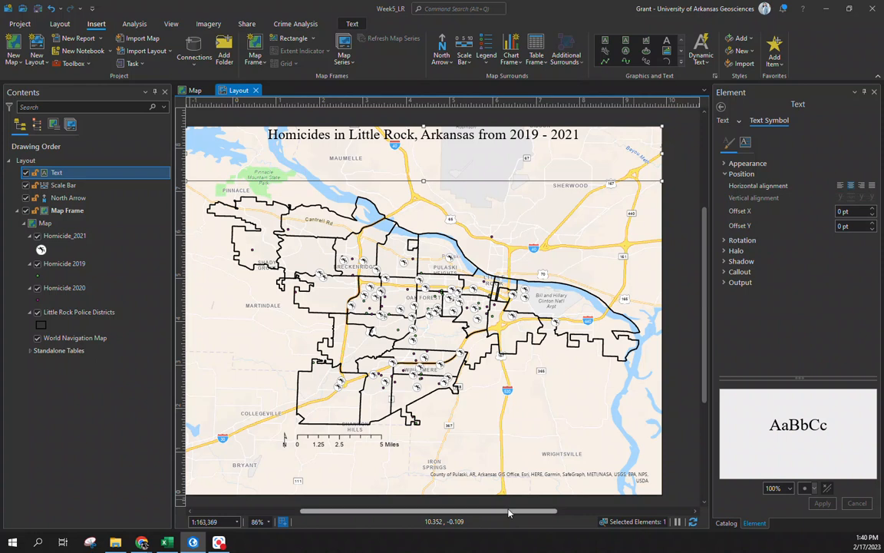
drag(489, 513, 451, 512)
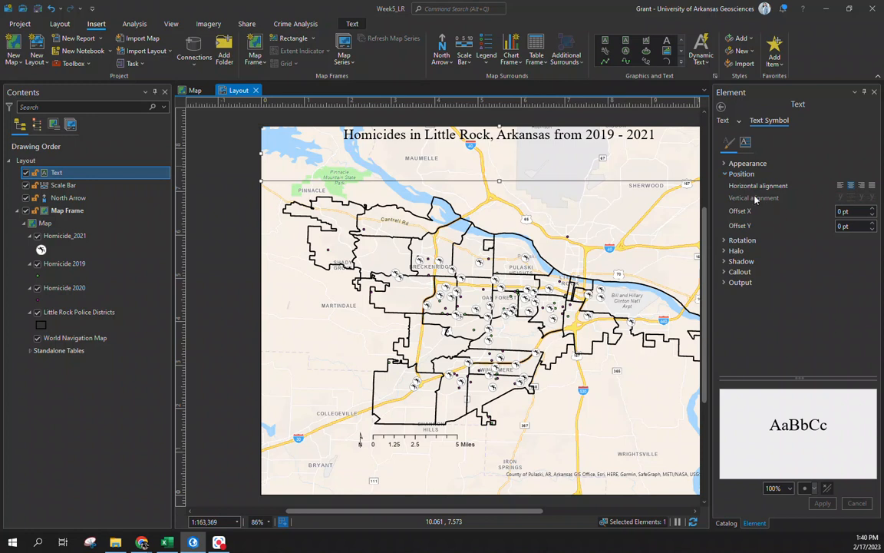
click(724, 173)
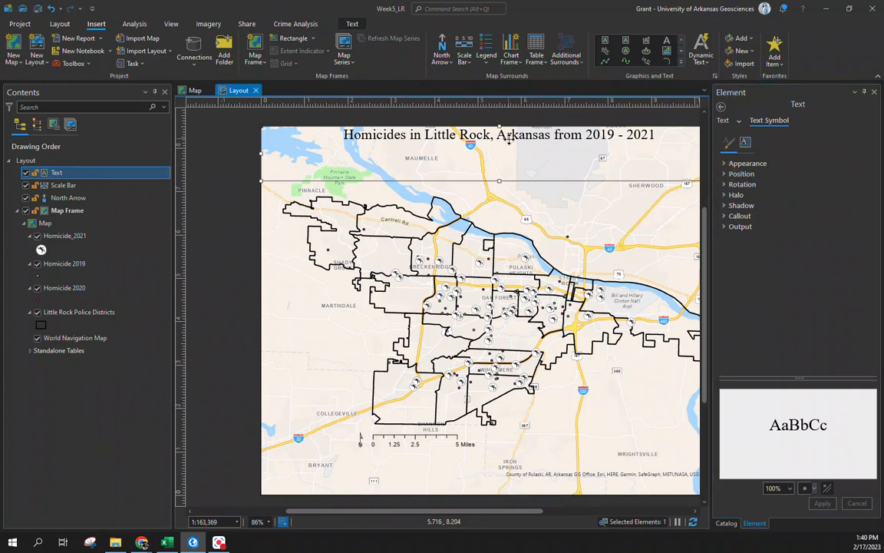
Lower the upper edge of the title box and fill its background with light gray.
drag(500, 127, 498, 149)
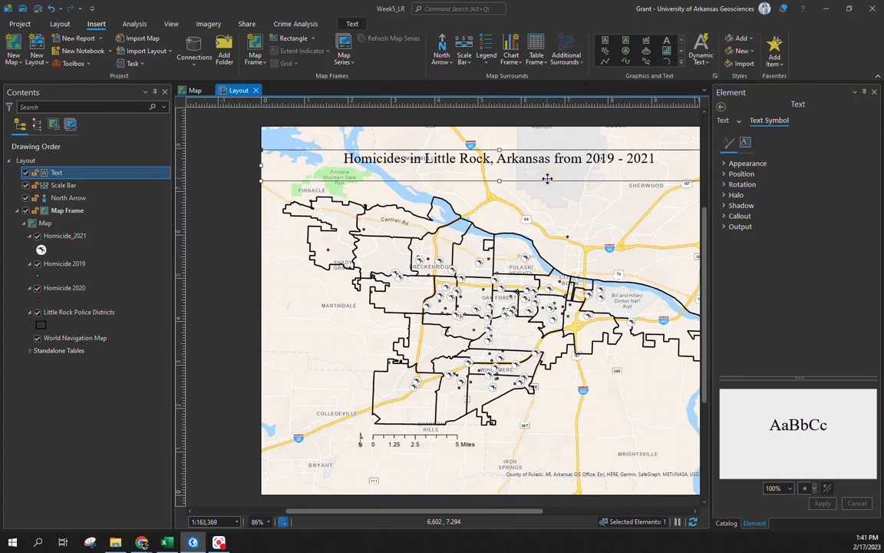
right_click(592, 174)
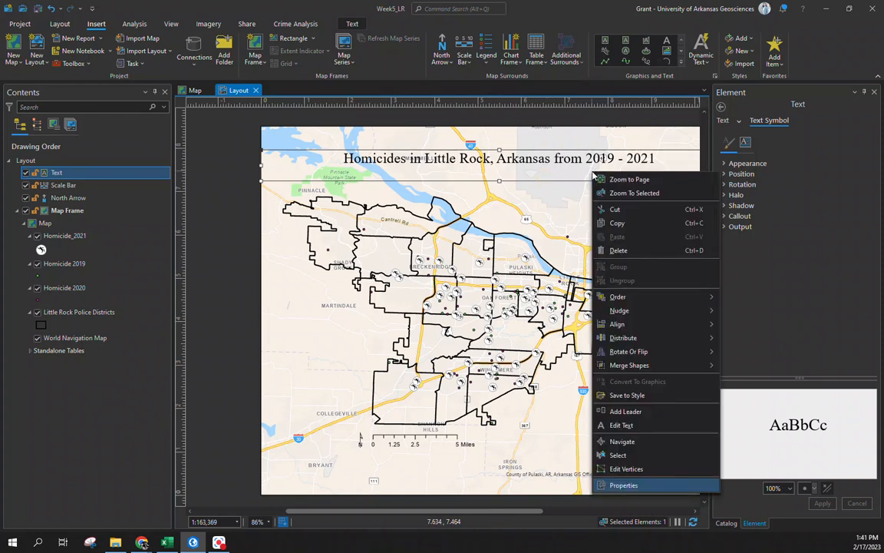
click(799, 244)
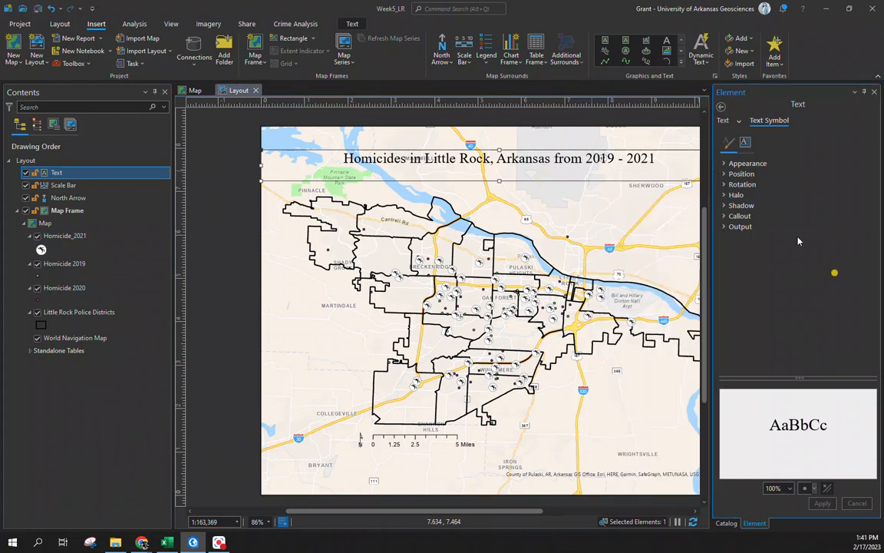
click(729, 142)
right_click(636, 172)
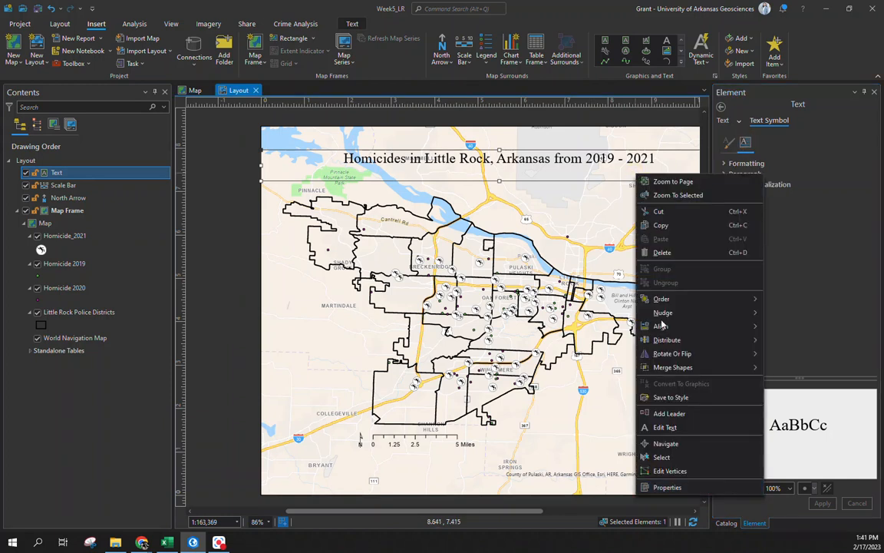
click(721, 483)
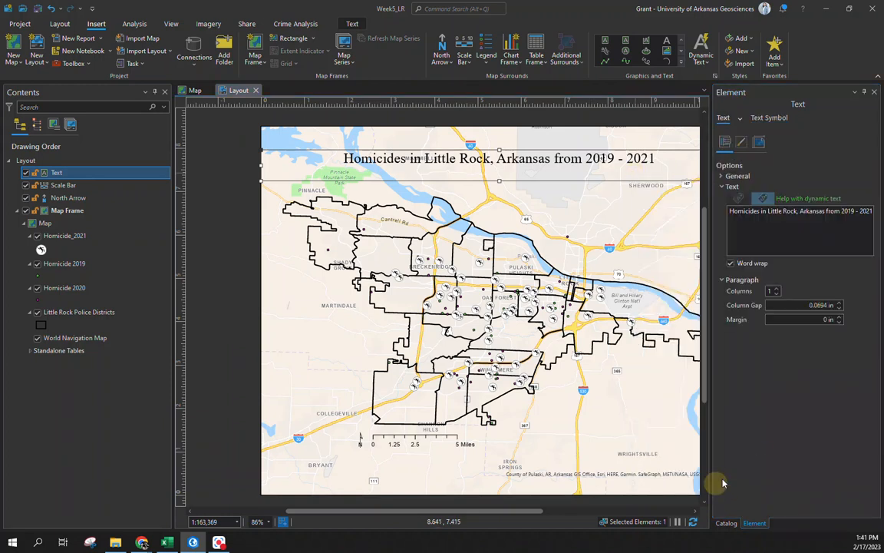
click(740, 119)
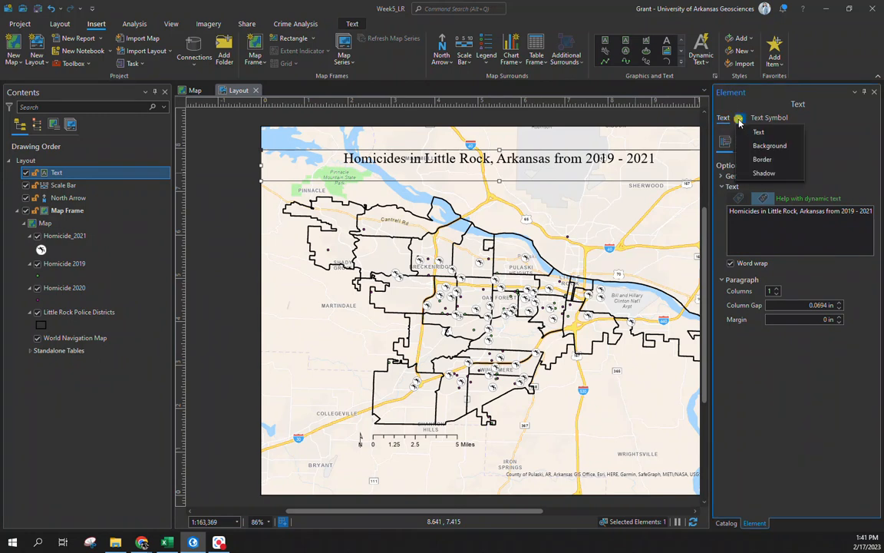
click(766, 146)
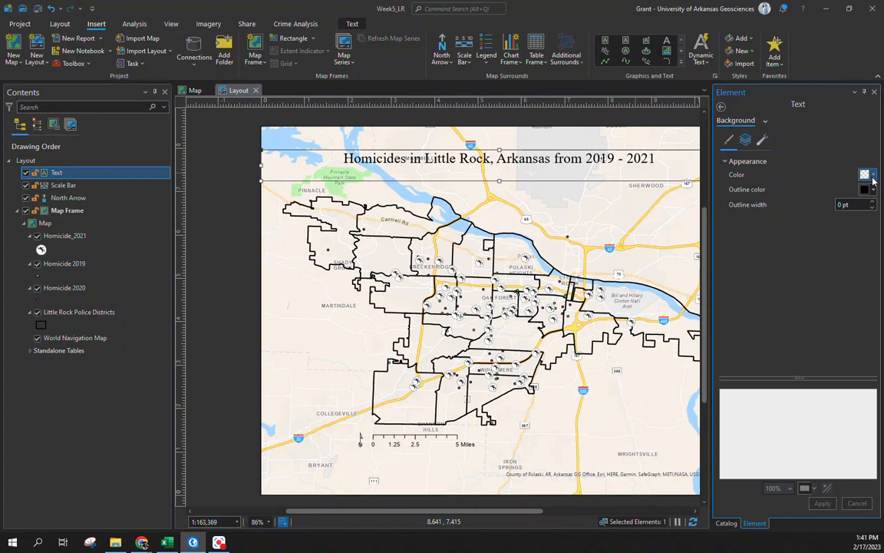
click(872, 176)
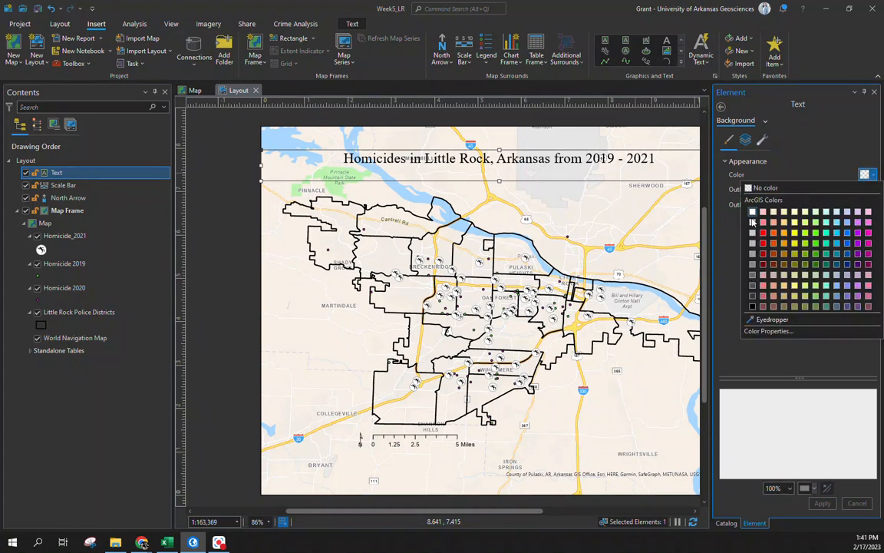
click(752, 214)
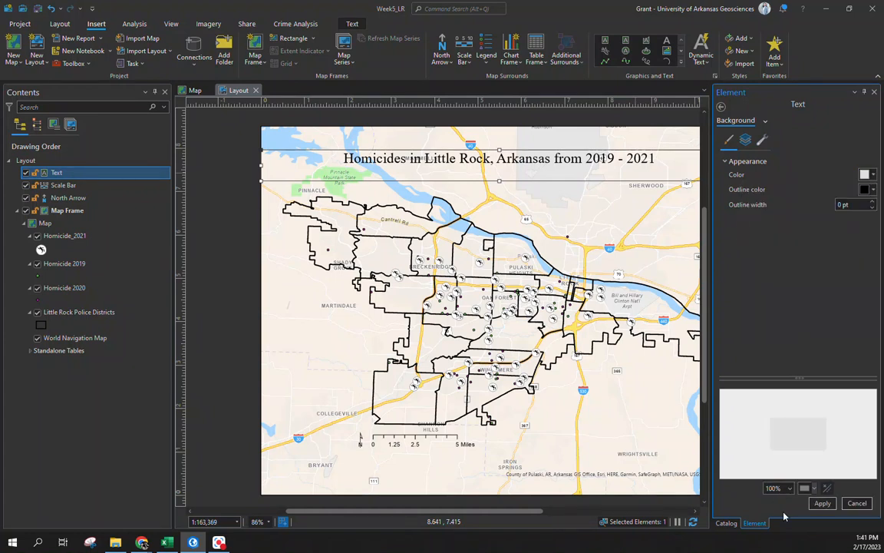
click(821, 504)
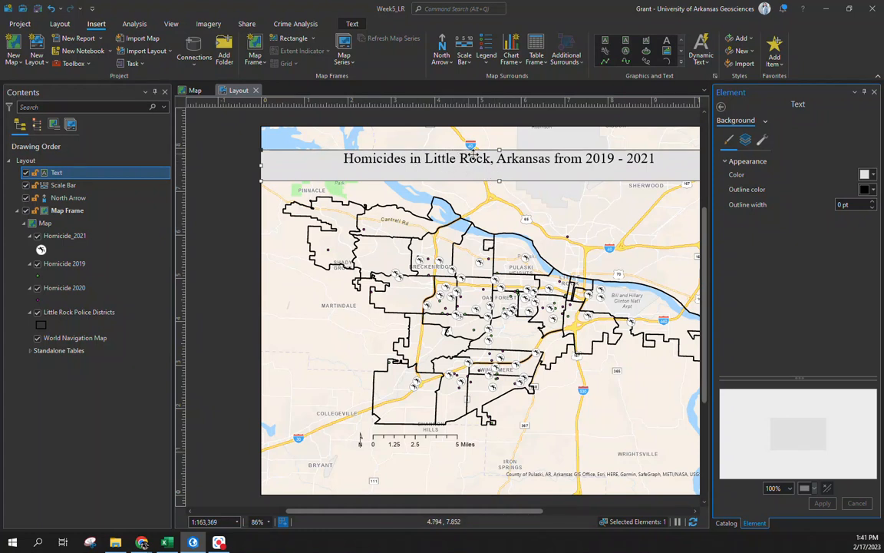
Extend the title box back up to the page's upper edge and insert a blank line above the title text.
drag(500, 148, 499, 127)
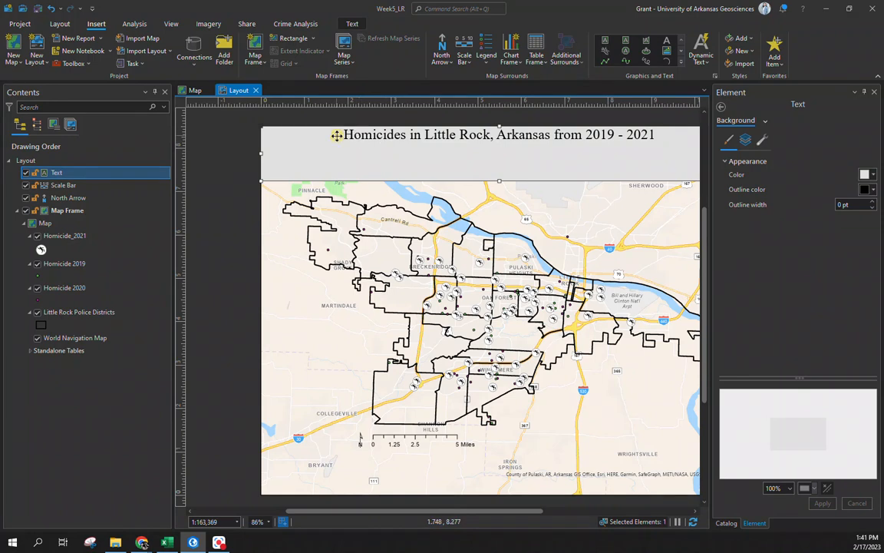
double_click(376, 138)
key(Home)
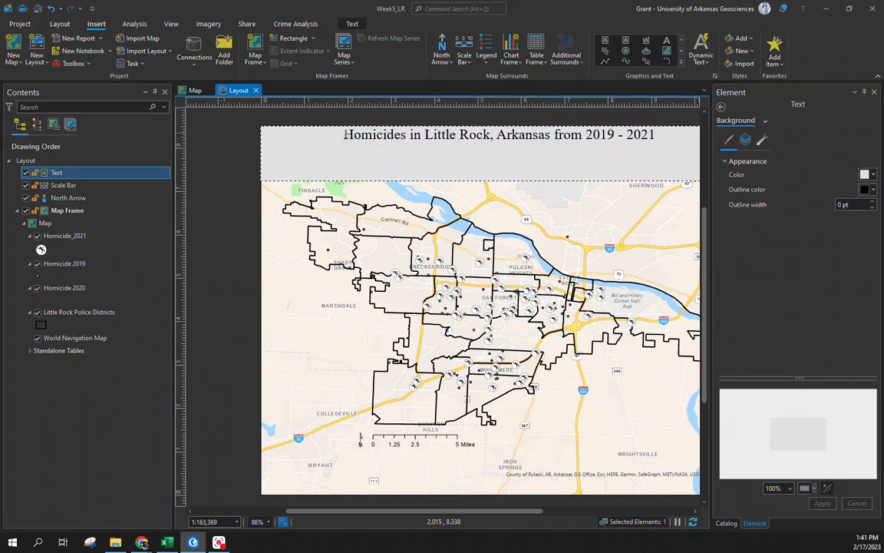
key(Return)
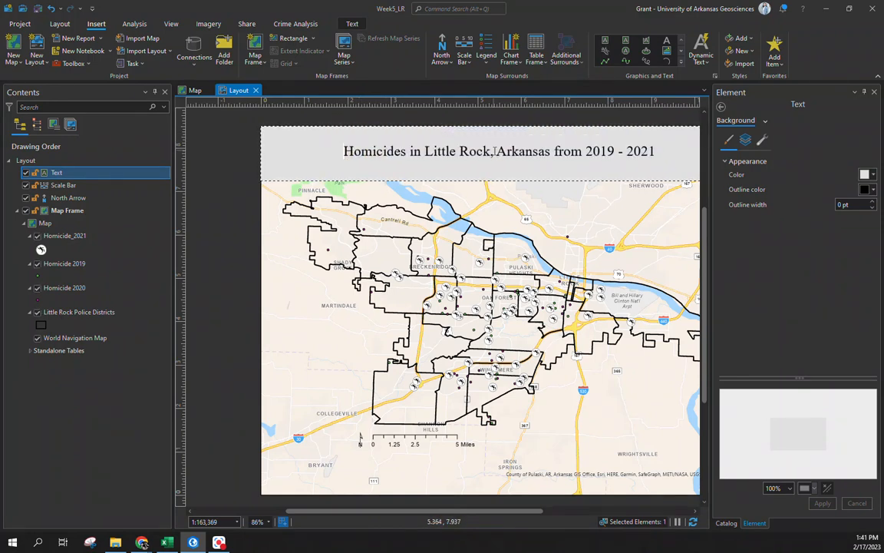
Finish the title and add a text box in the page's lower-left corner with the author's name and "Source: LR Data Portal".
key(Escape)
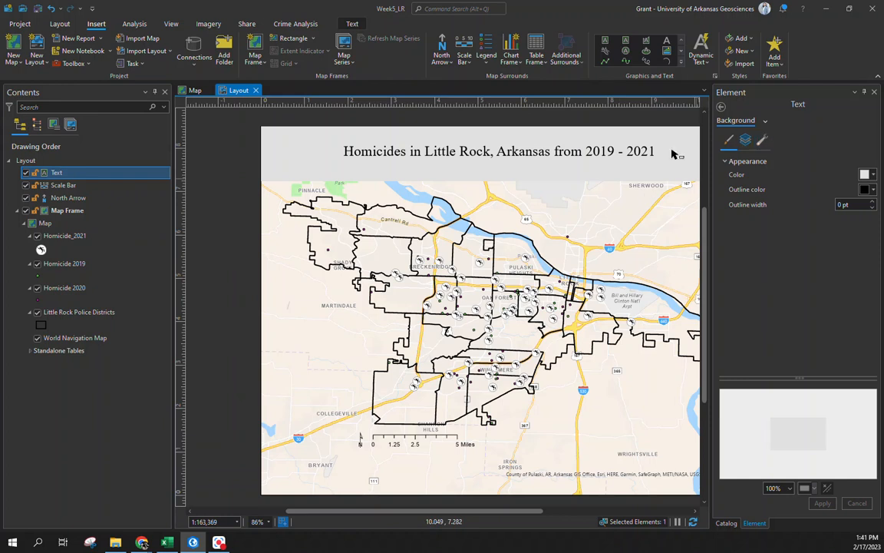
click(232, 302)
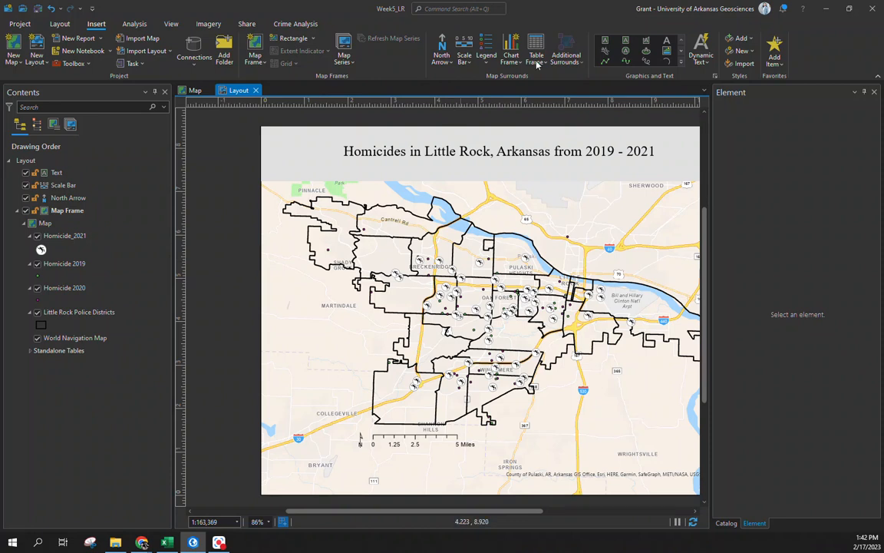
click(605, 40)
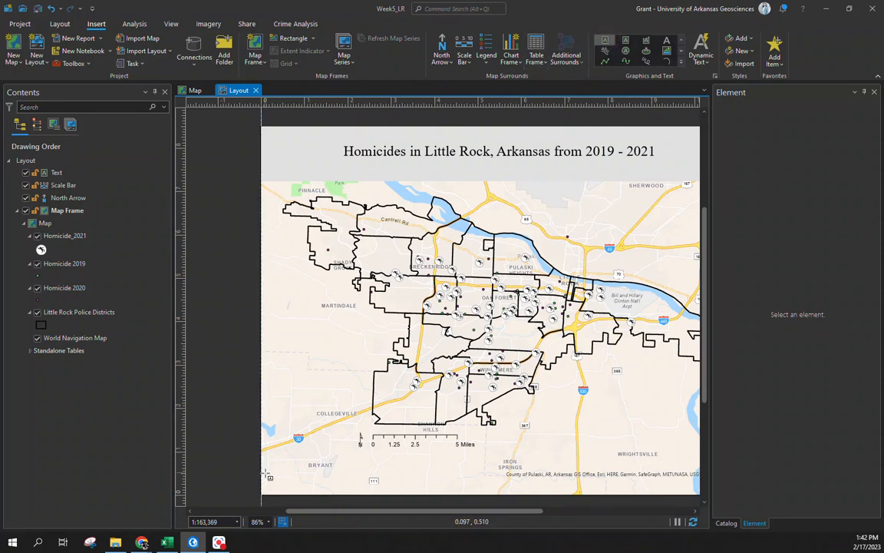
drag(262, 473, 314, 495)
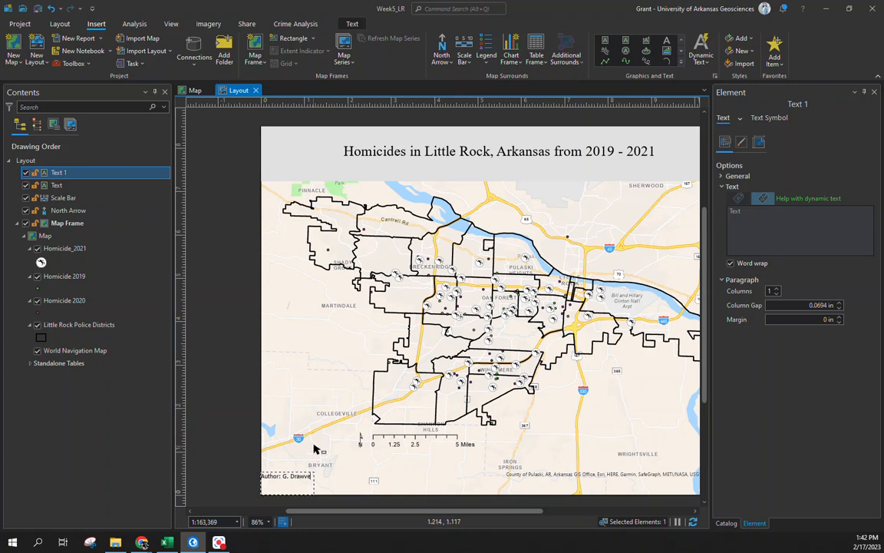
click(290, 487)
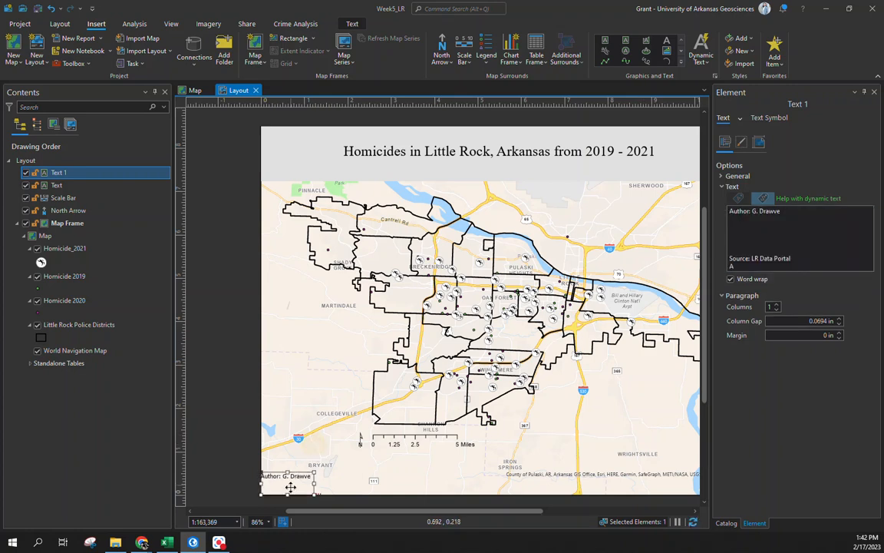
Remove the extra blank lines and stray letter, add "Affiliation: University of Arkansas", and change the source to "Little Rock Data Portal".
click(731, 240)
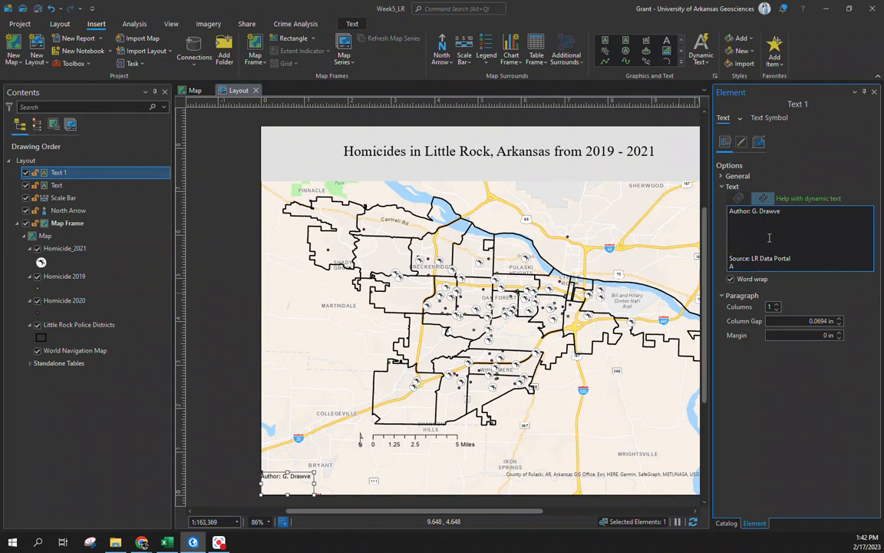
key(BackSpace)
key(BackSpace)
key(BackSpace)
key(BackSpace)
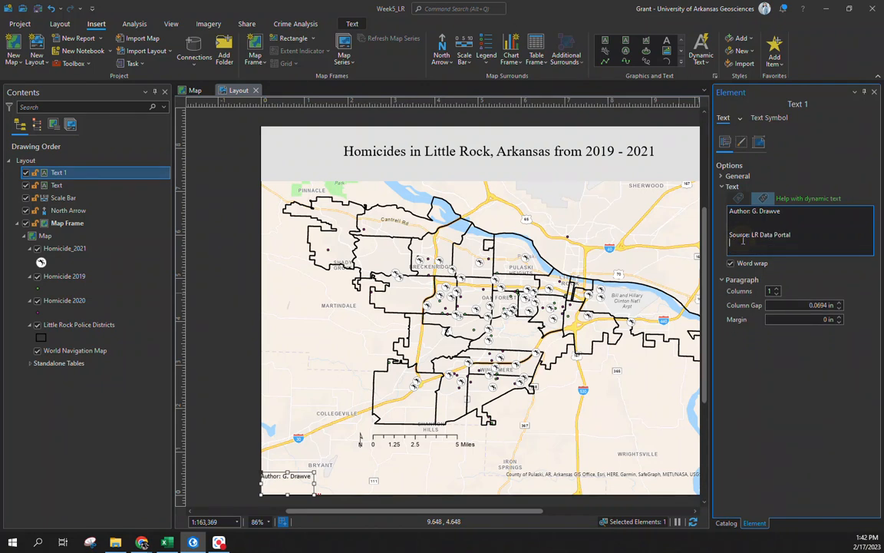
click(731, 222)
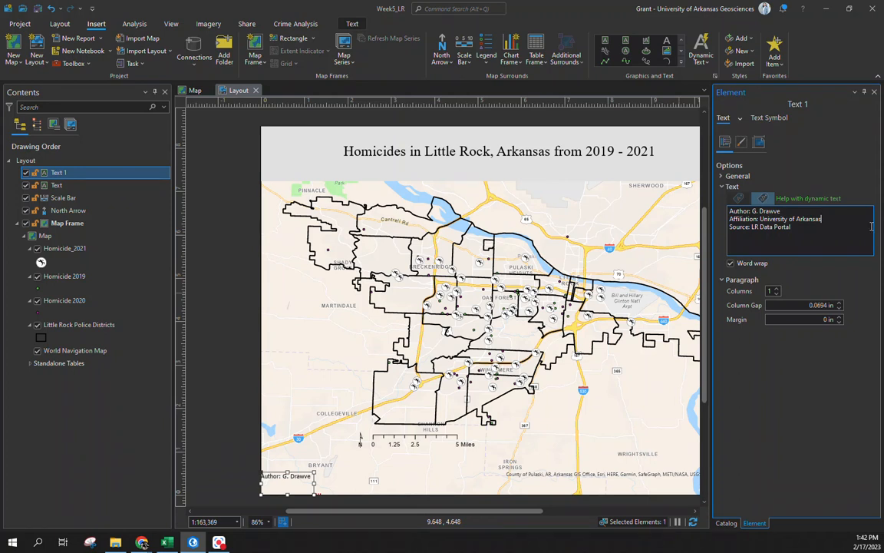
key(BackSpace)
text(ittle Rock)
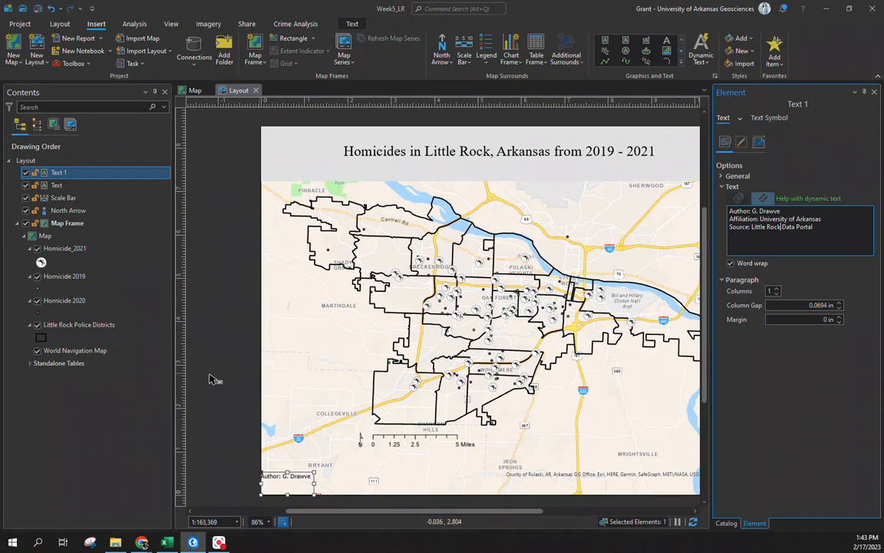
click(232, 416)
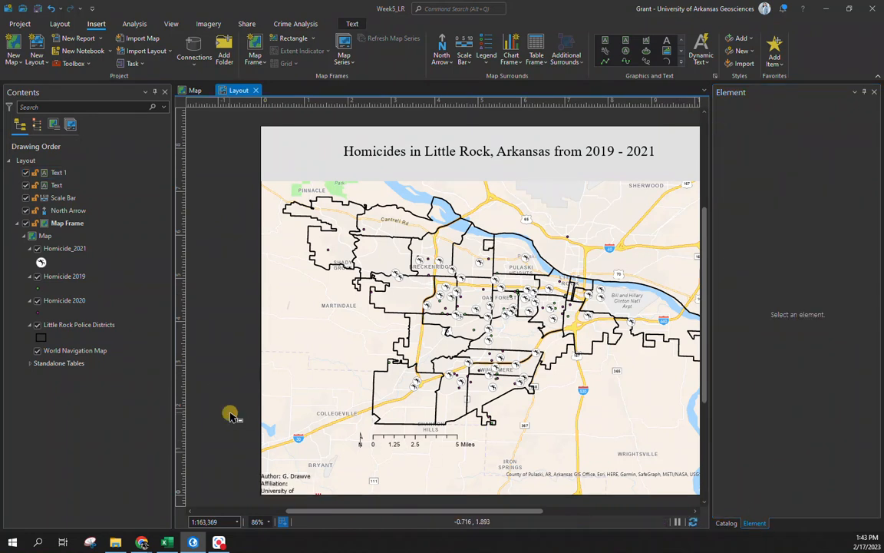
Widen the author and source text box to about 2 in so that each entry fits on one line.
click(292, 489)
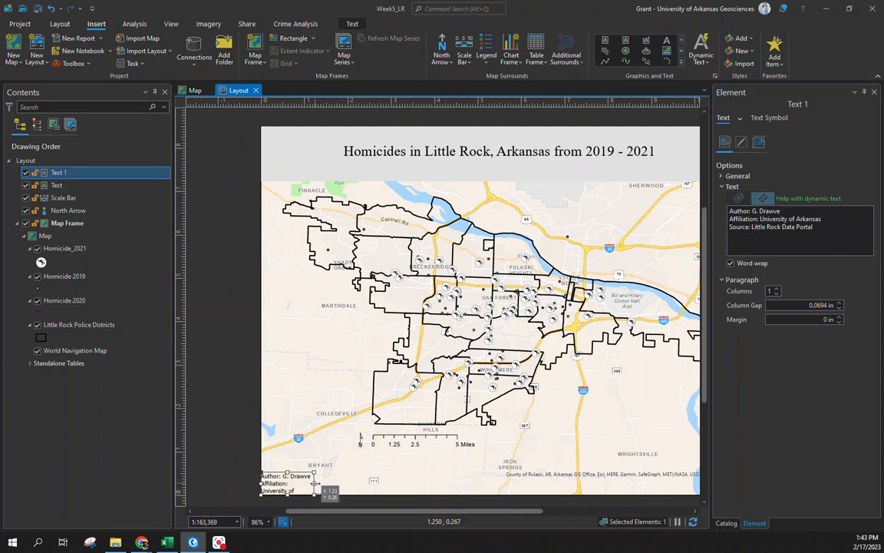
drag(316, 484, 351, 485)
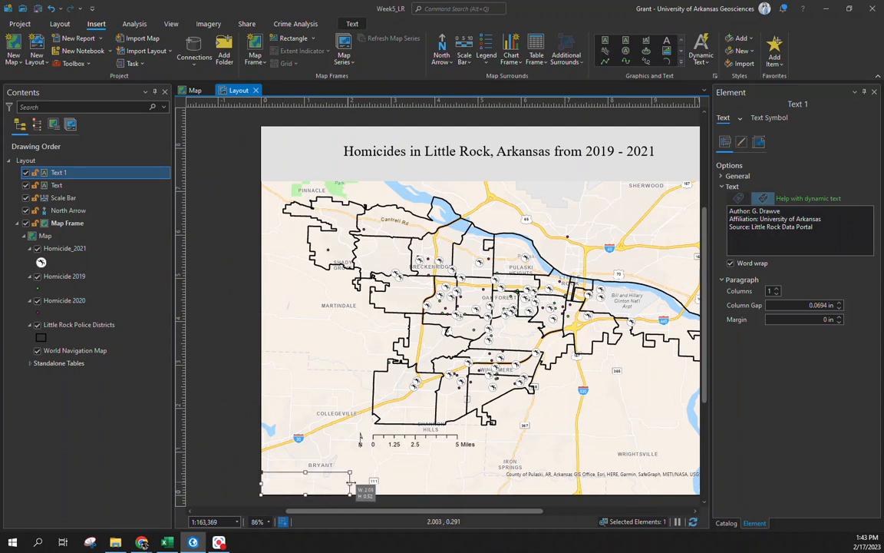
click(242, 468)
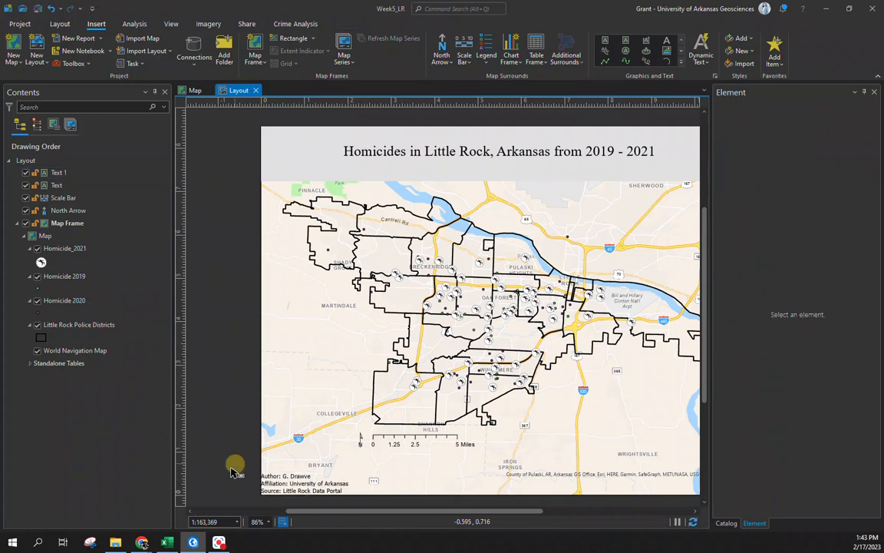
Set the author and source text to Times New Roman at 9 pt and apply the formatting.
click(290, 486)
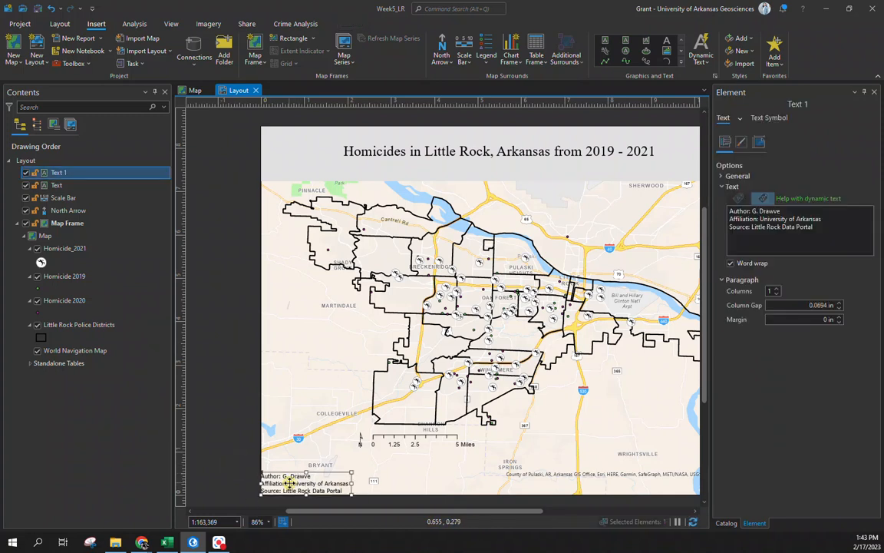
click(769, 117)
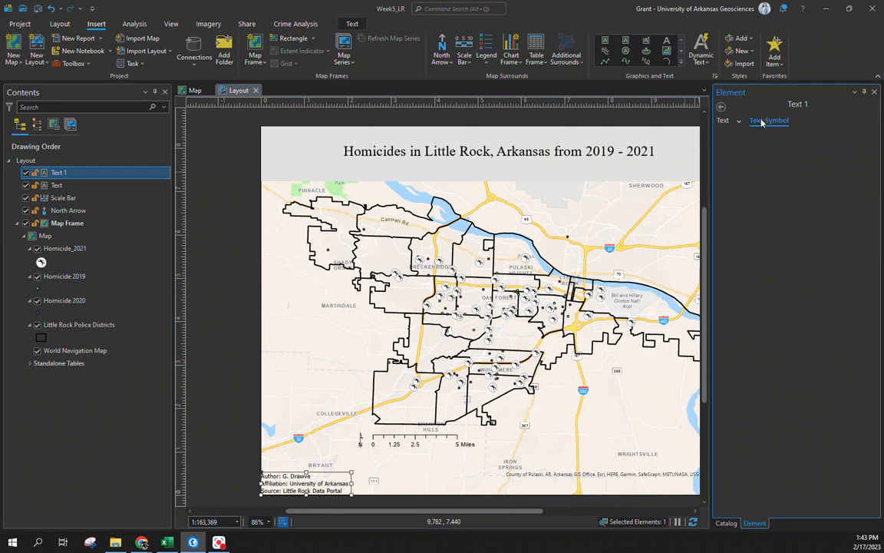
click(724, 165)
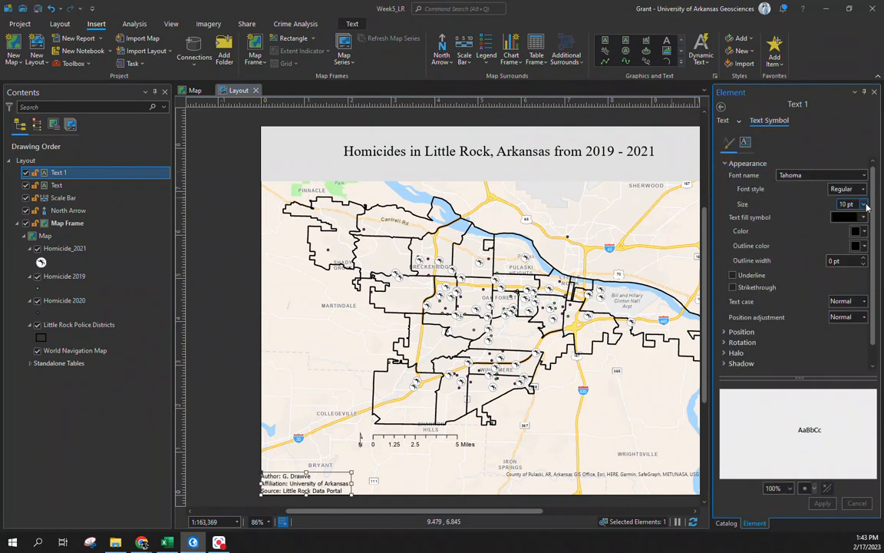
click(862, 204)
click(855, 247)
click(862, 175)
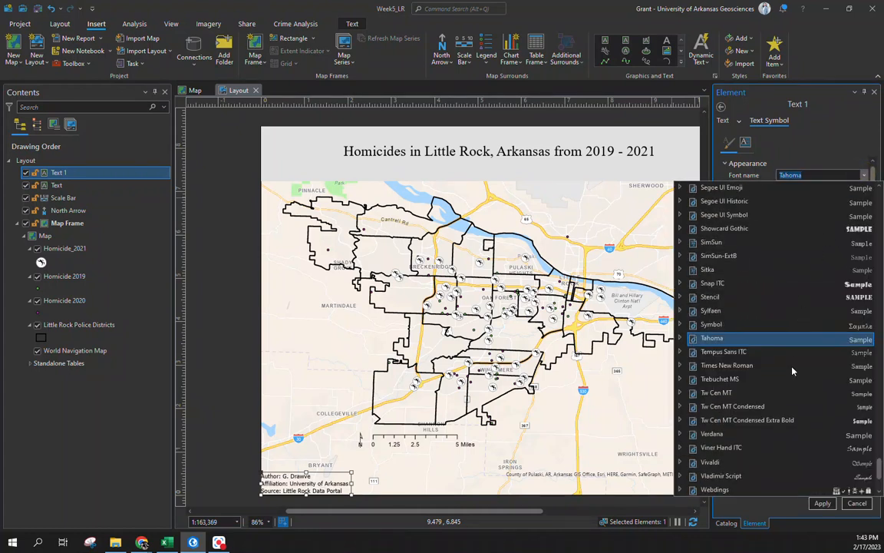
click(791, 367)
click(817, 504)
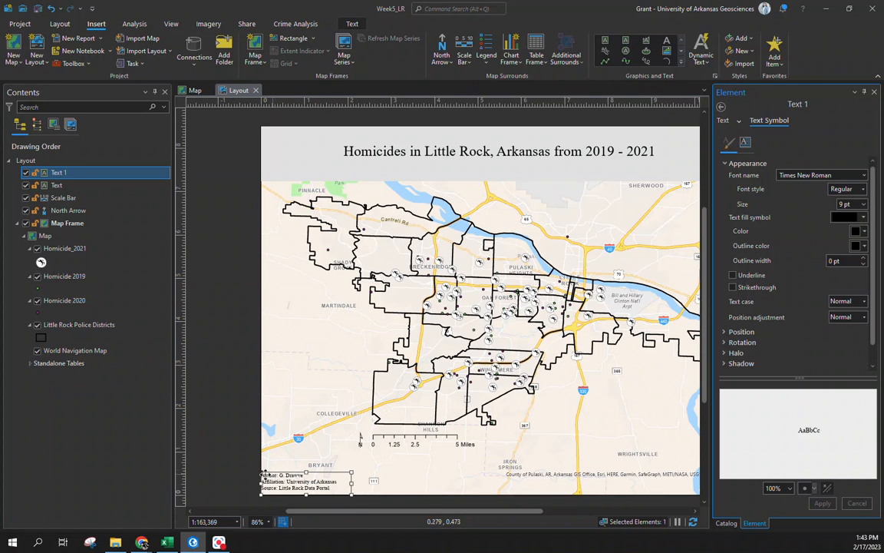
click(217, 423)
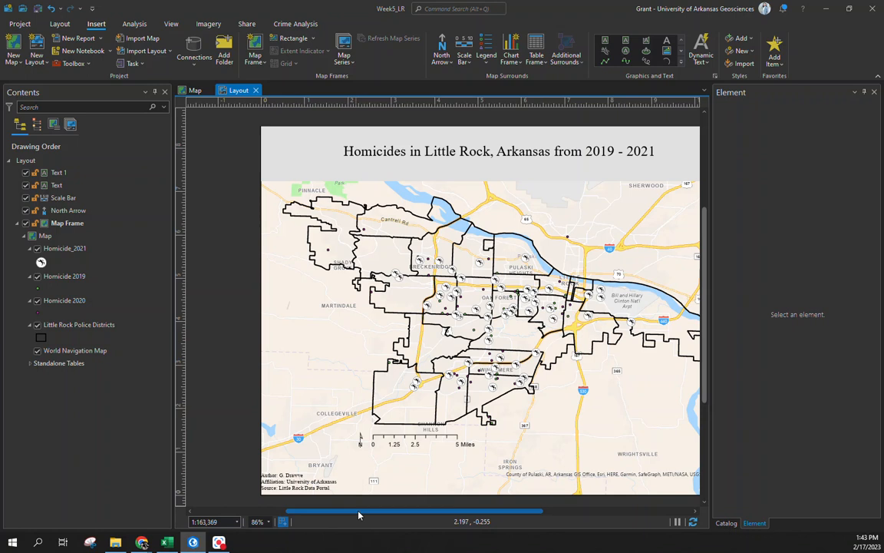
Insert a legend in the Legend 1 style over the open area southeast of the police districts.
drag(359, 510, 388, 513)
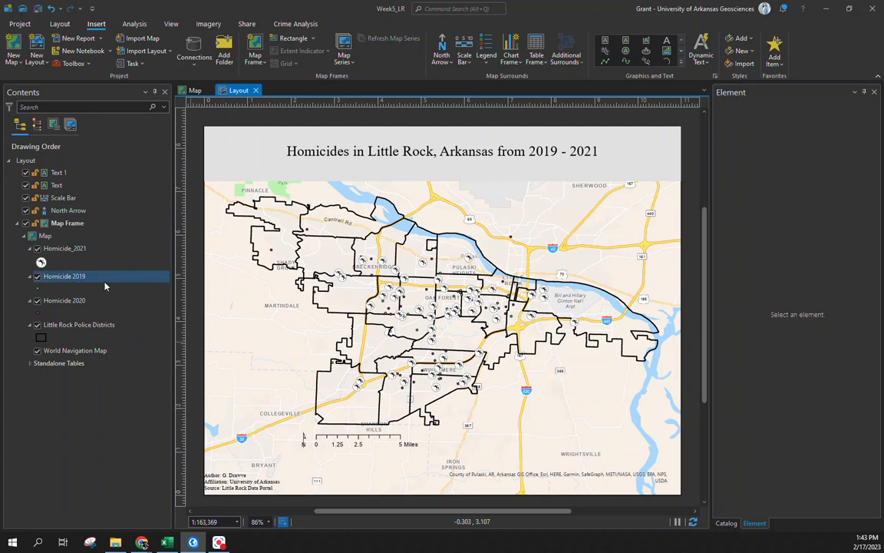
click(486, 56)
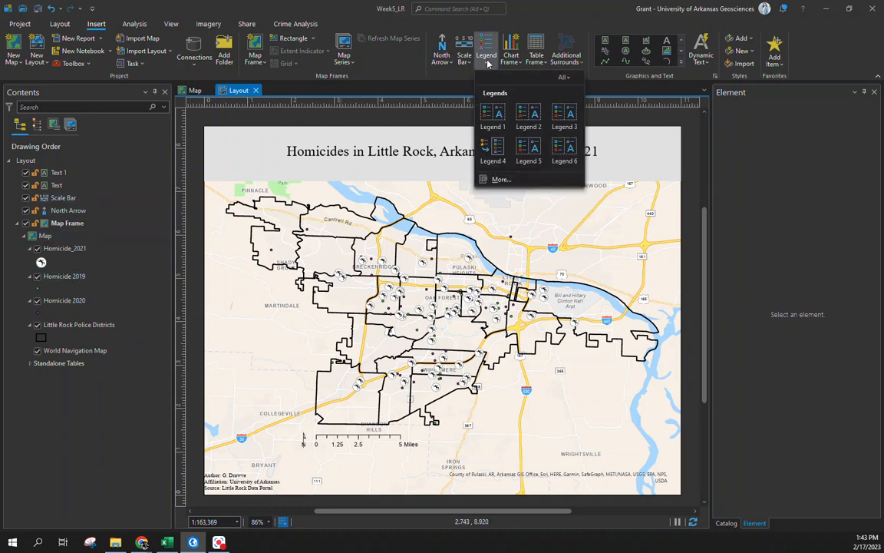
click(497, 113)
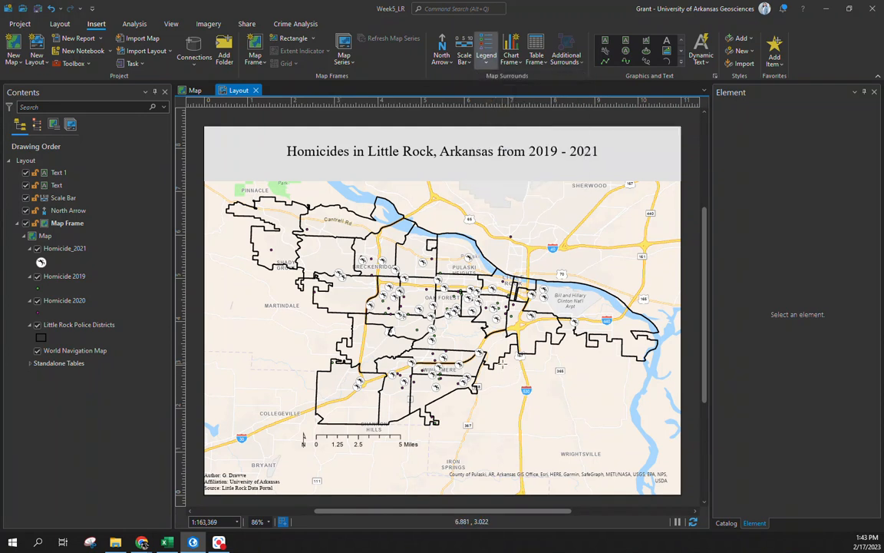
drag(504, 364, 653, 472)
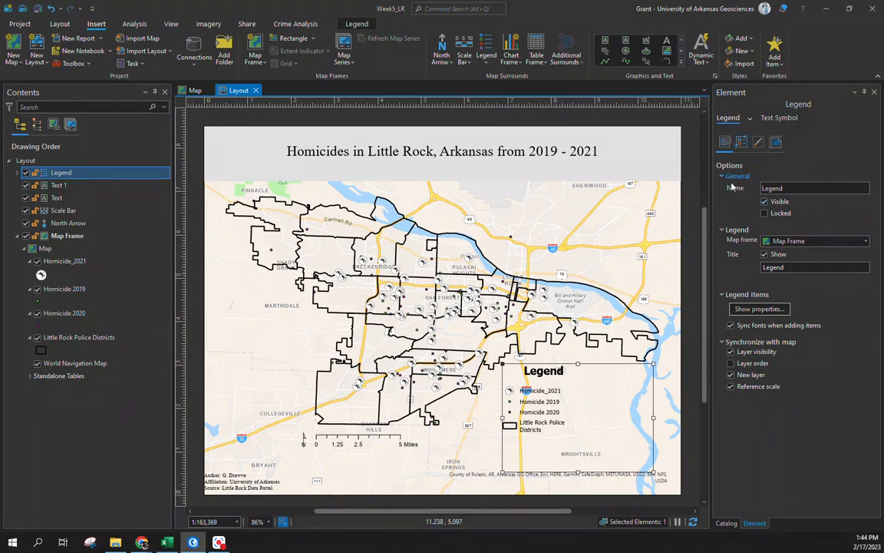
Toggle the legend's visibility and its title off and back on.
click(765, 201)
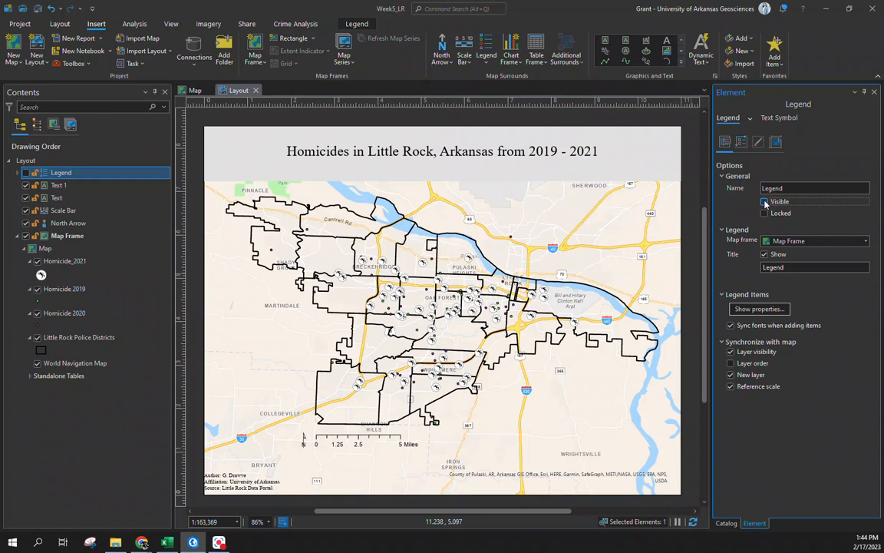
click(765, 201)
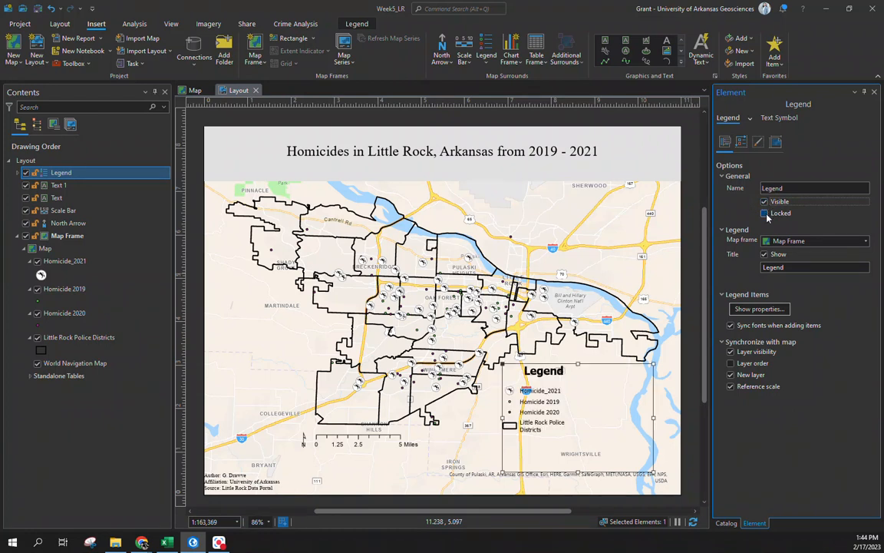
click(765, 254)
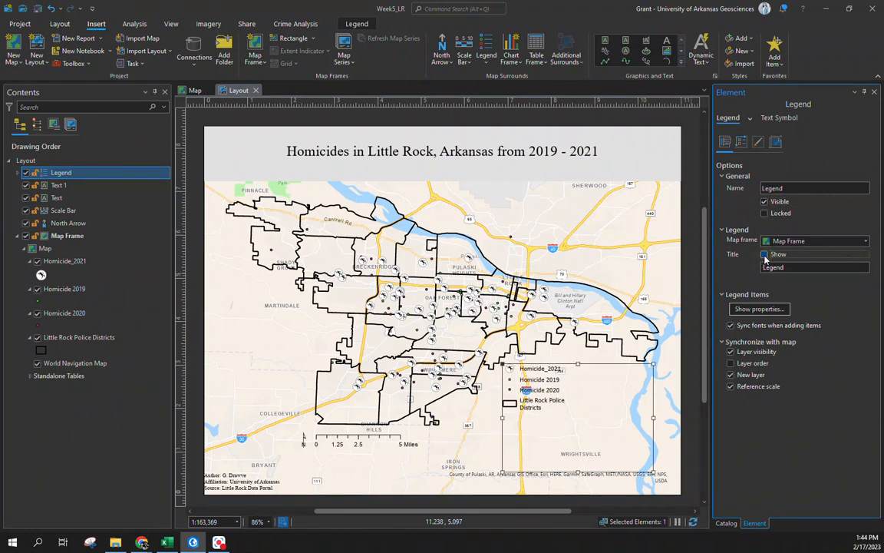
click(765, 255)
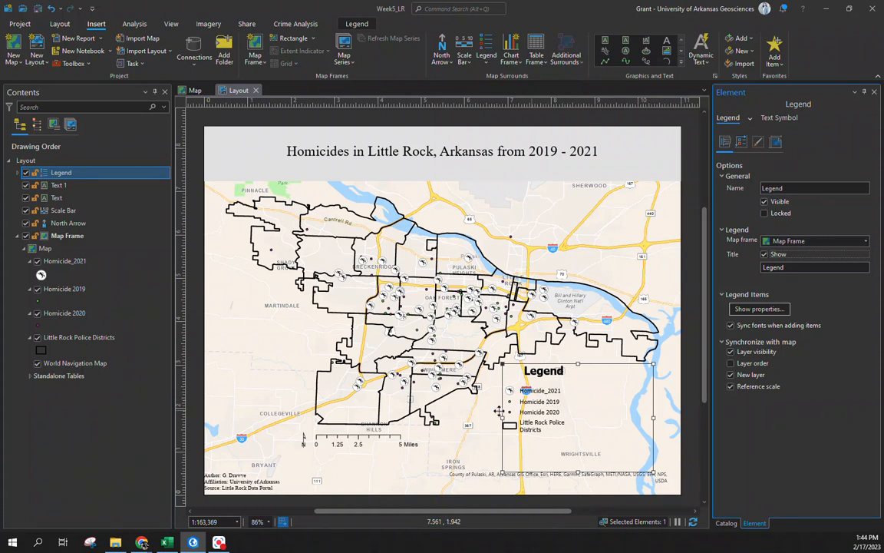
Move the Homicide 2020 layer above Homicide 2019 in the drawing order.
click(58, 315)
drag(58, 318, 53, 290)
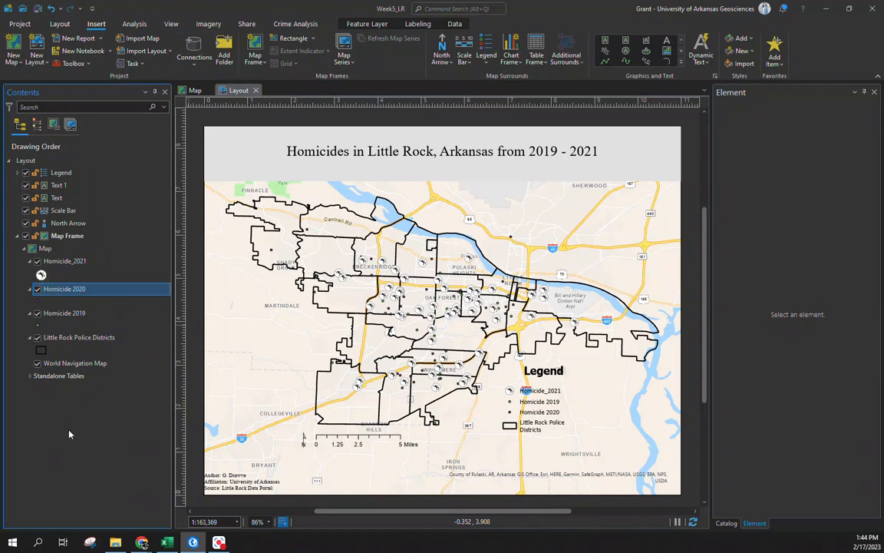
Synchronize the legend's layer order with the map and return Homicide 2019 above Homicide 2020.
click(577, 391)
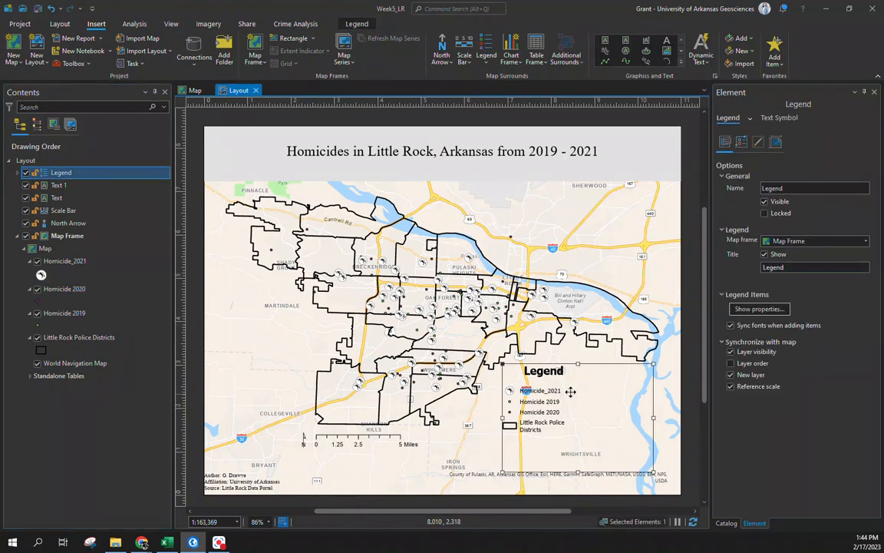
click(732, 364)
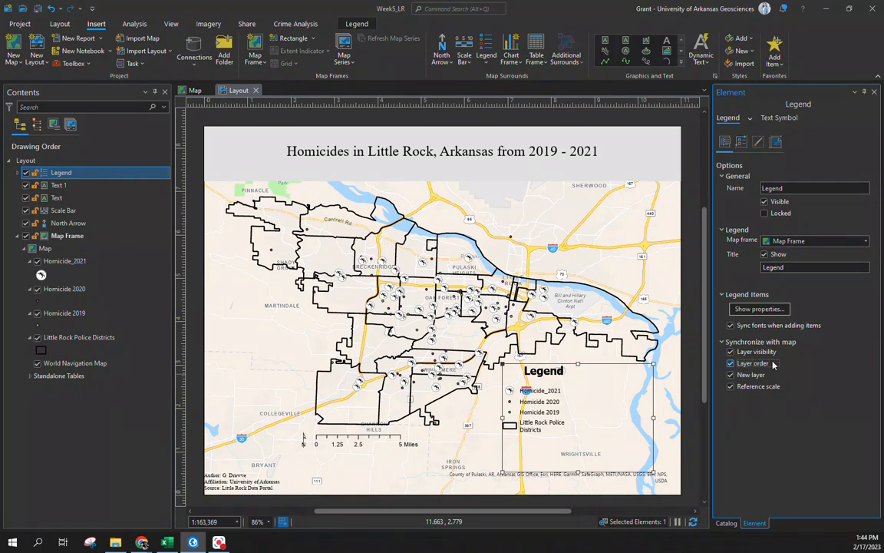
mouse_move(66, 288)
mouse_down()
mouse_move(74, 329)
mouse_move(60, 286)
mouse_up()
Change the font of all the legend's text to Times New Roman and apply it.
click(546, 420)
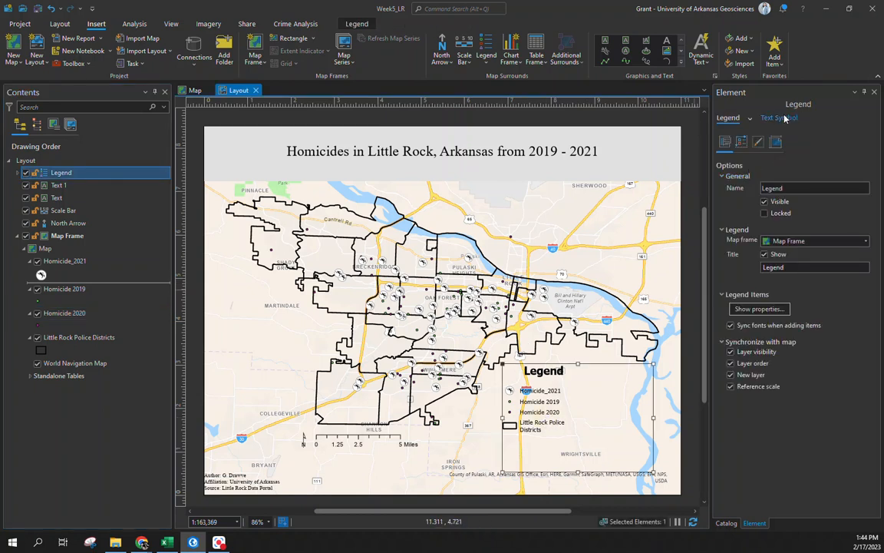
click(779, 118)
click(864, 175)
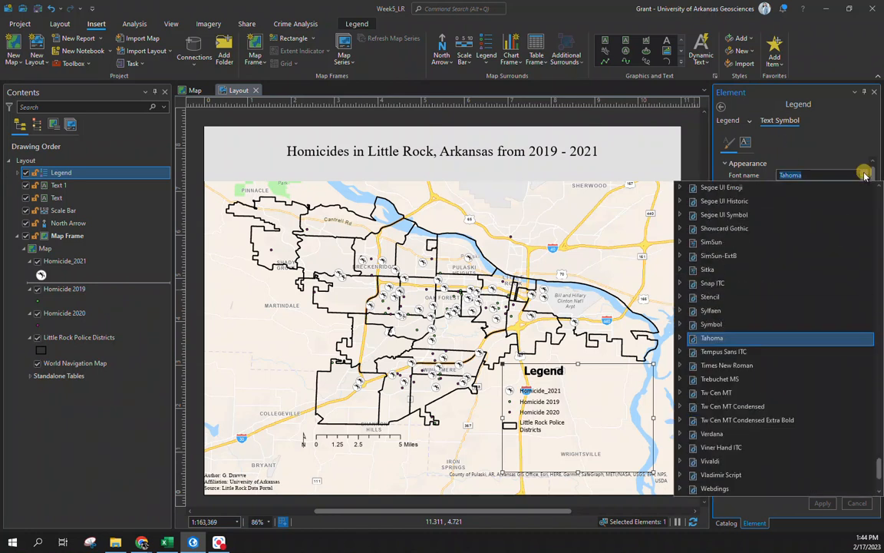
click(652, 367)
click(822, 503)
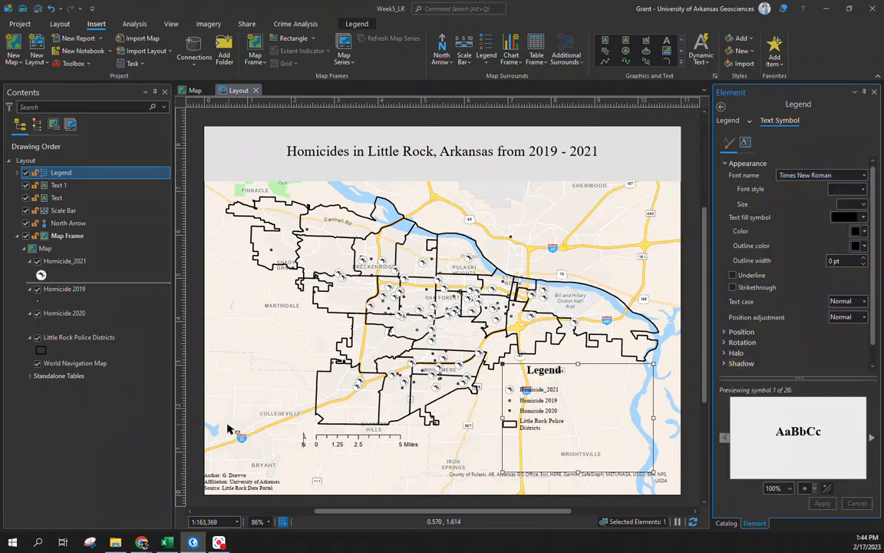
Rename the Homicide_2021 layer to "Homicide 2021" in its layer properties.
double_click(70, 263)
click(415, 193)
key(BackSpace)
click(543, 362)
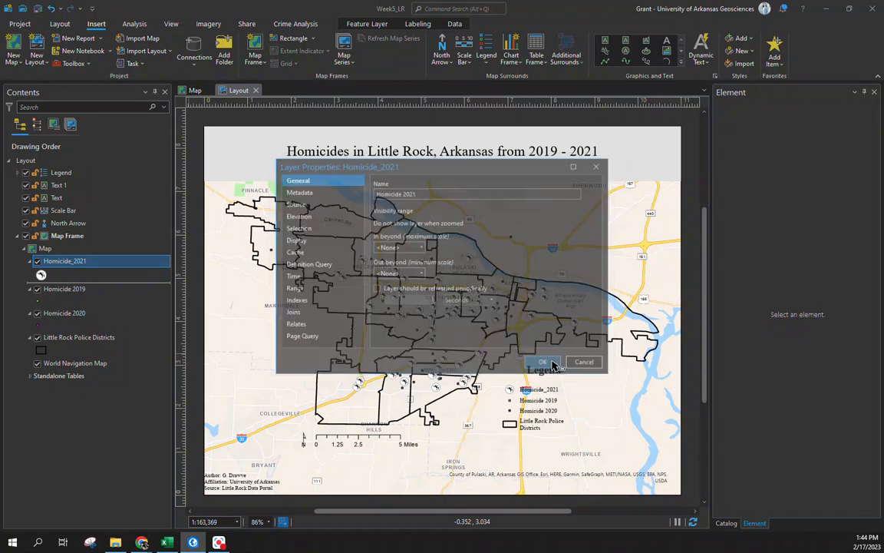
Change the Homicide 2021 point symbol to Circle 1 and set its size to 6 pt.
click(43, 275)
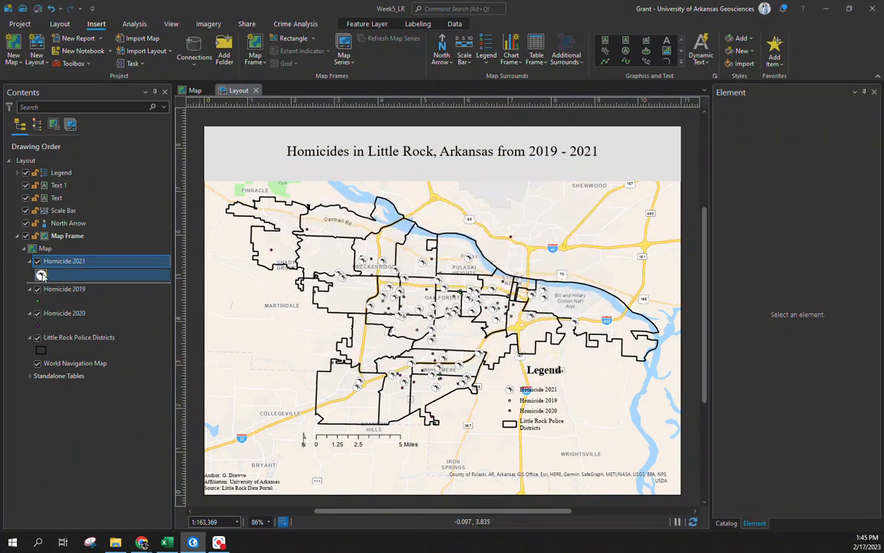
click(43, 276)
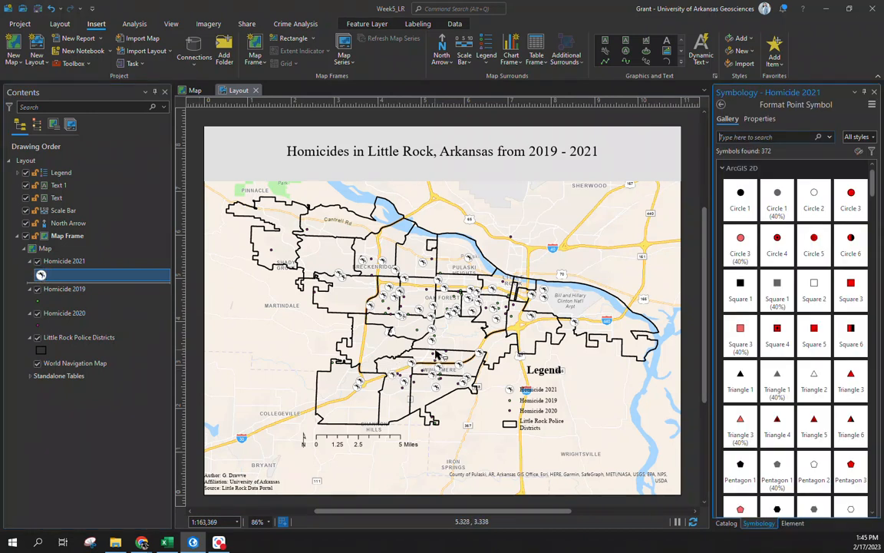
click(739, 198)
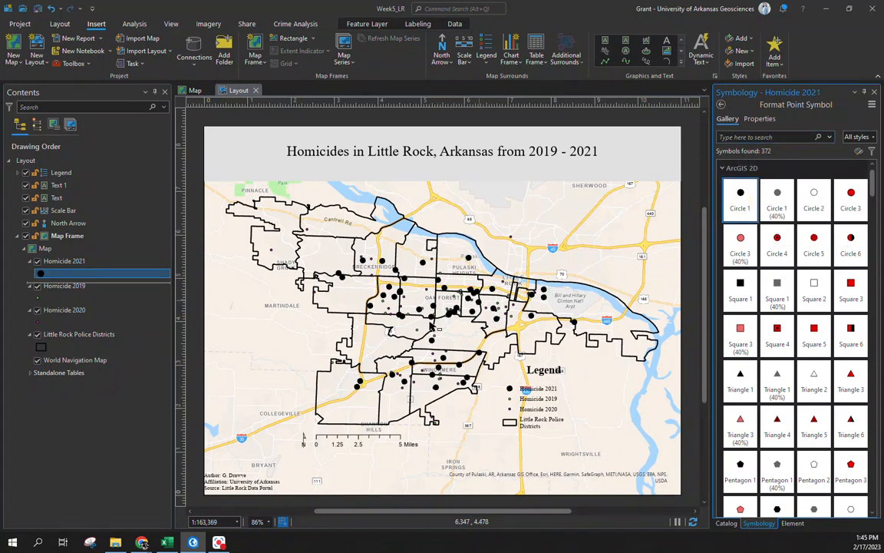
click(758, 119)
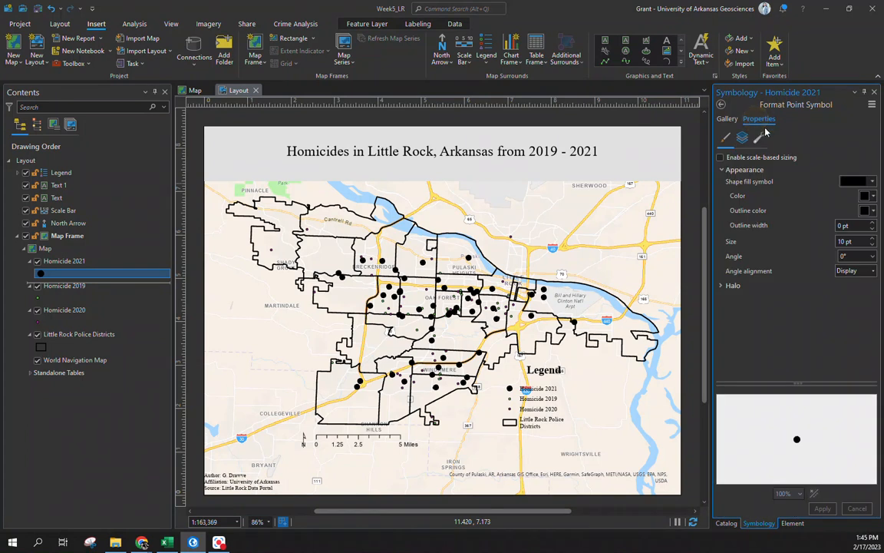
click(874, 244)
click(874, 244)
click(873, 245)
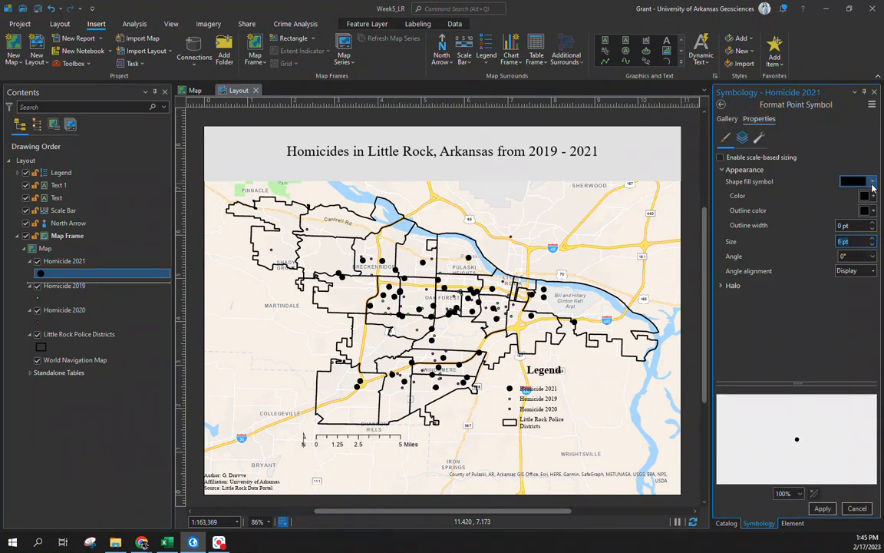
Set the Homicide 2021 symbol's fill and outline colours to red and apply them.
click(873, 183)
click(872, 183)
click(868, 196)
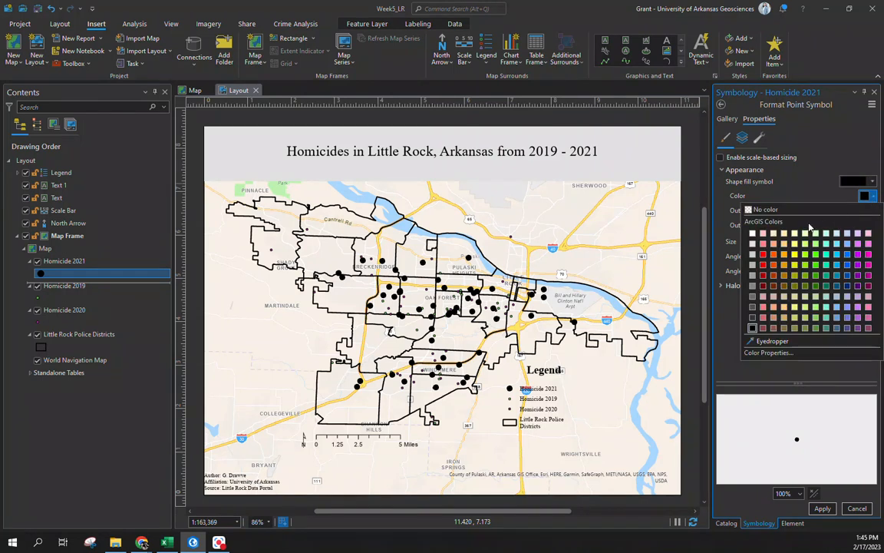
click(763, 254)
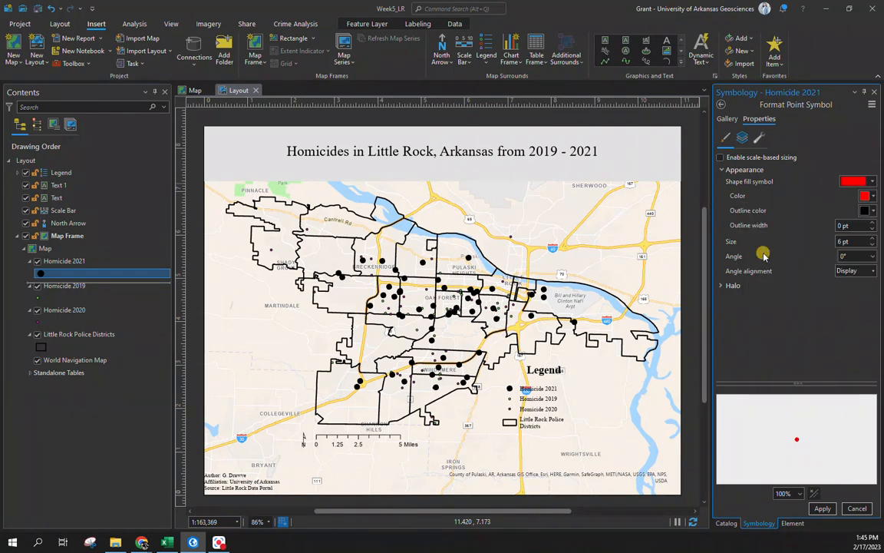
click(868, 211)
click(763, 268)
click(831, 508)
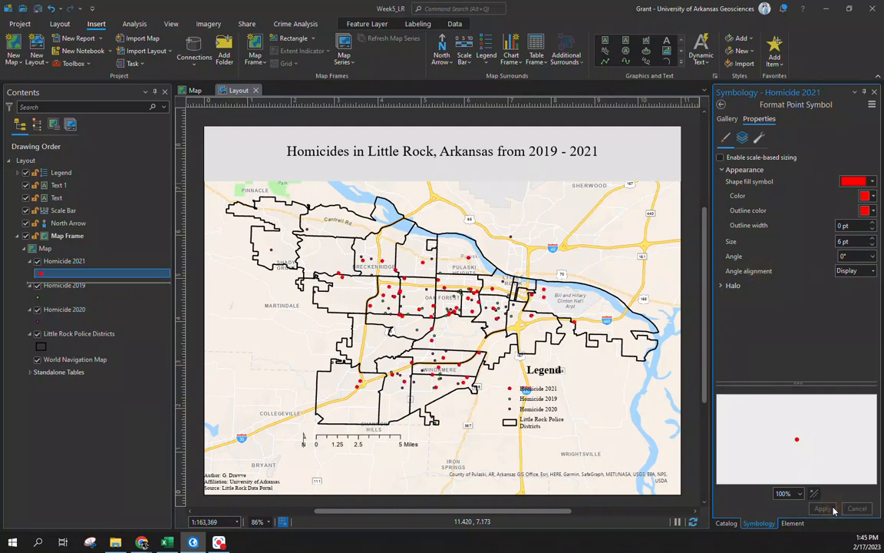
Reduce the Homicide 2021 symbol size to 3 pt and apply it, increase it slightly and apply again.
click(873, 244)
click(872, 244)
click(823, 509)
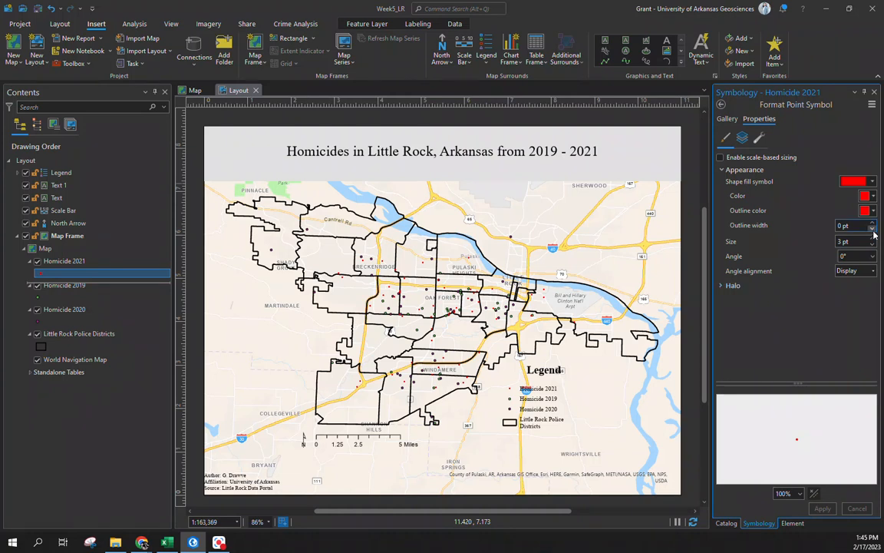
click(873, 239)
click(825, 509)
Give the legend a light gray background and apply it.
click(545, 411)
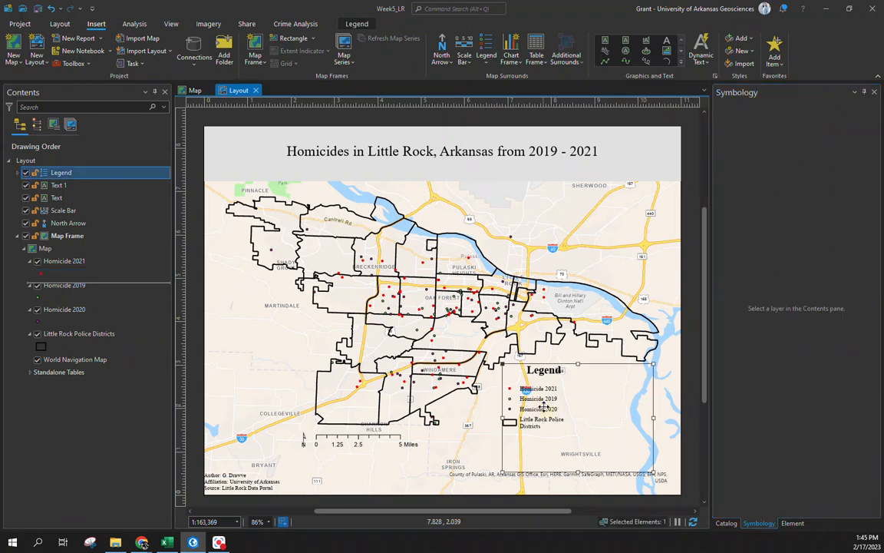
right_click(545, 411)
click(573, 389)
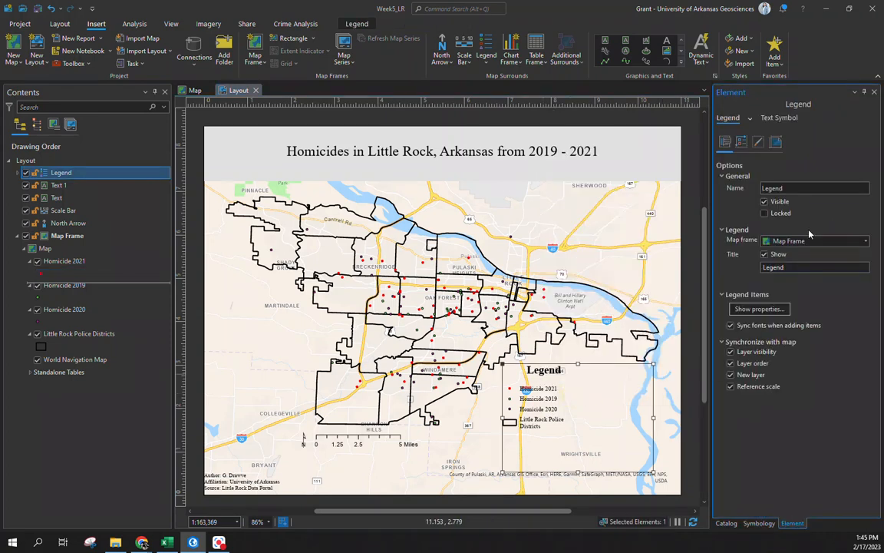
click(750, 118)
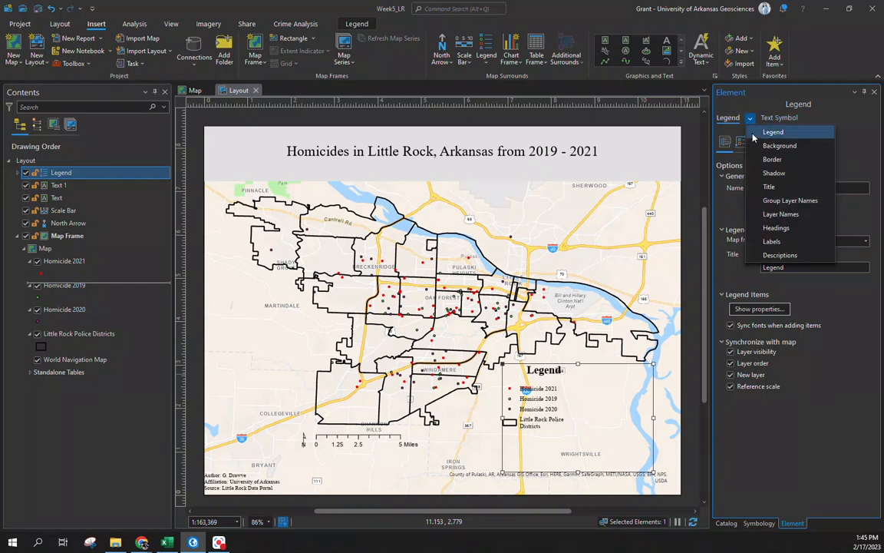
click(776, 145)
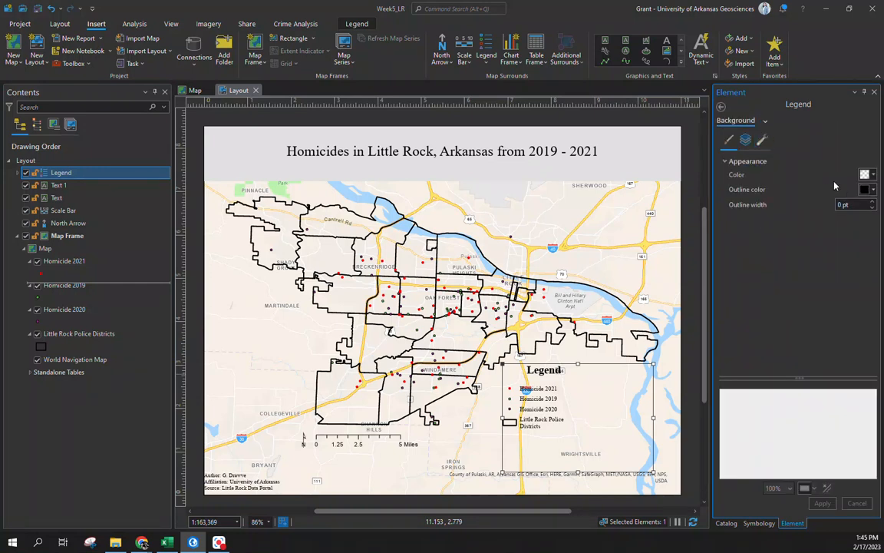
click(865, 175)
click(677, 198)
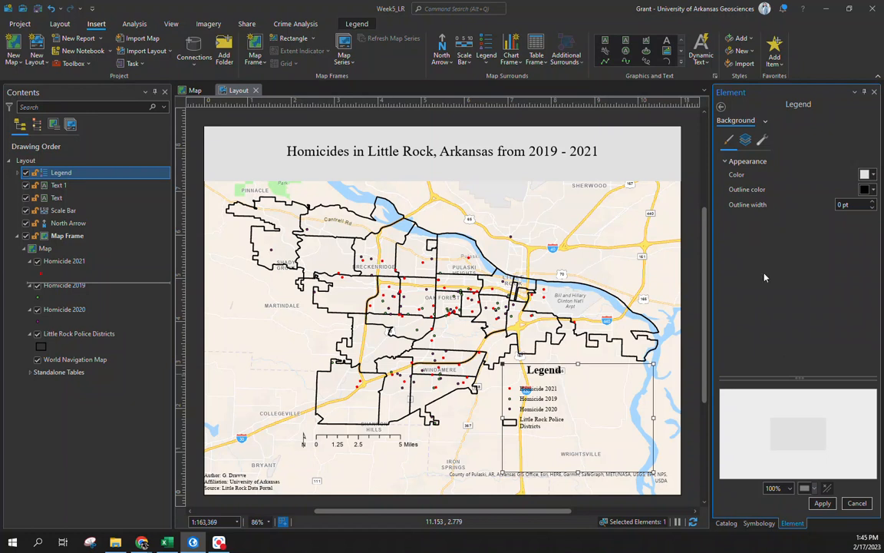
click(822, 502)
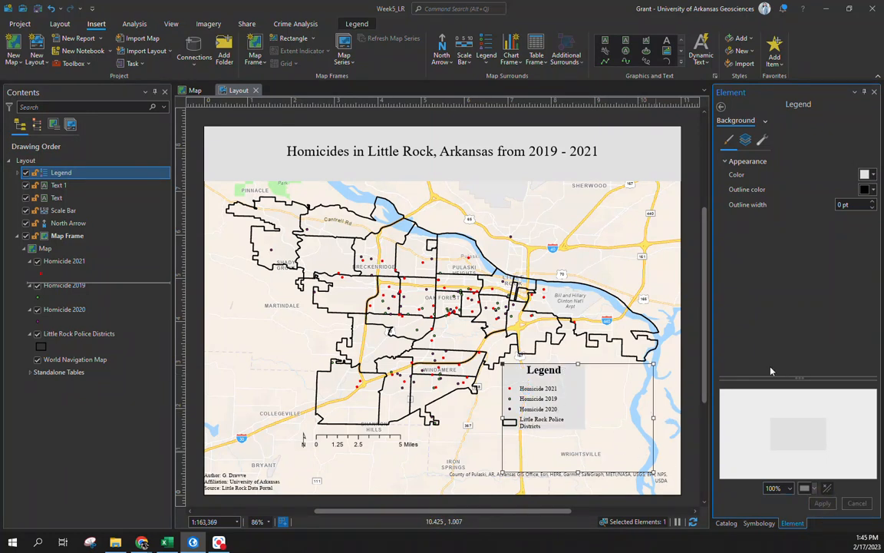
Set the legend background's outline width to 2 pt, apply it and deselect the legend.
click(871, 203)
click(822, 503)
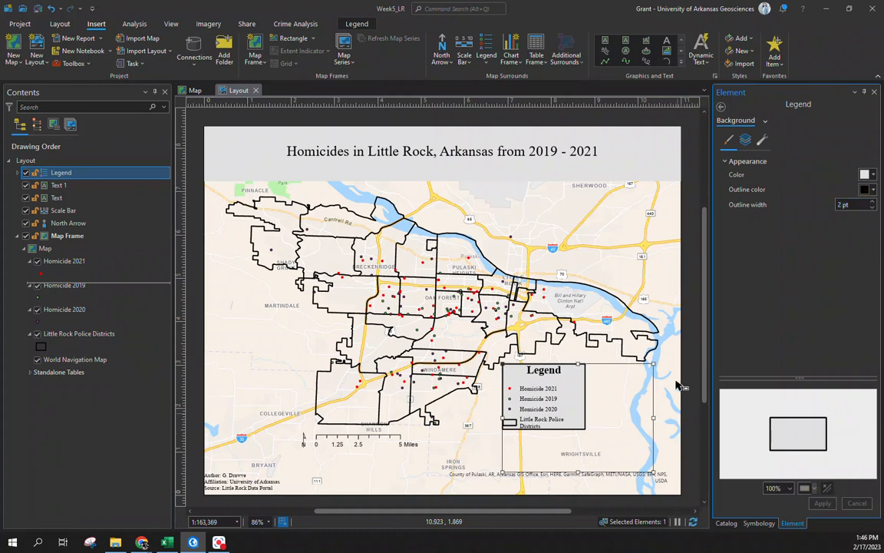
click(694, 141)
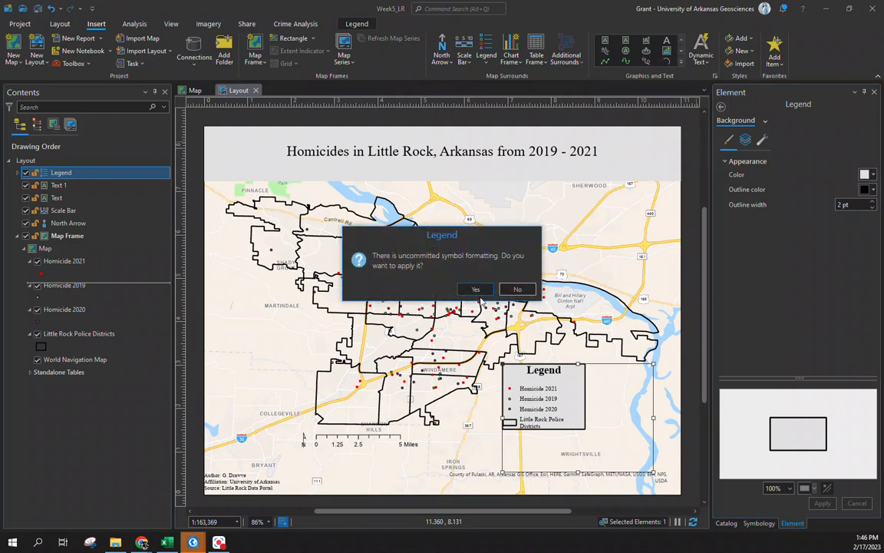
click(476, 289)
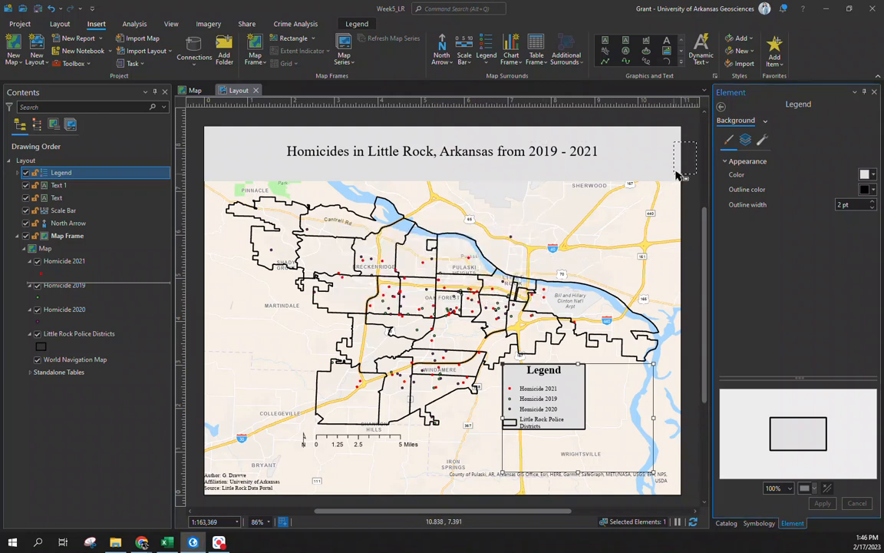
drag(677, 175, 689, 154)
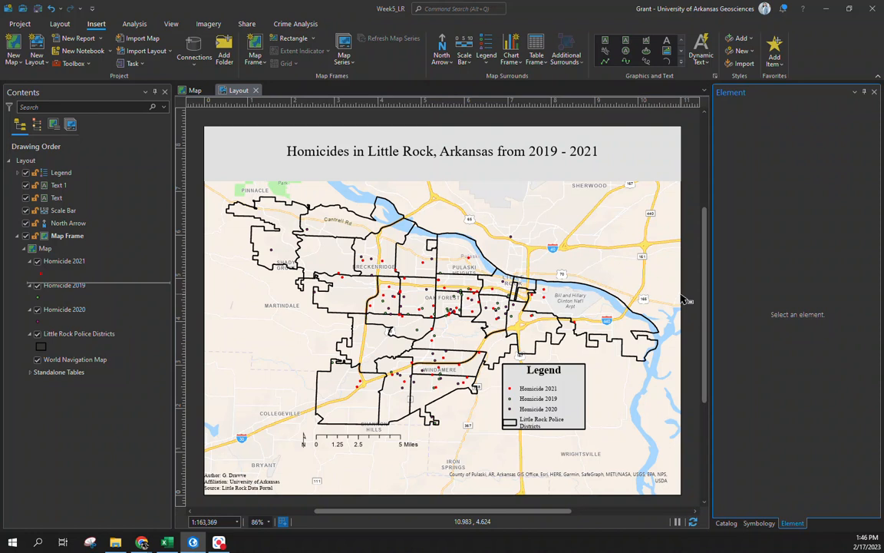
Shrink the legend's frame closer to its contents and reposition it in the map's lower-right area above the Wrightsville label.
drag(566, 383, 591, 392)
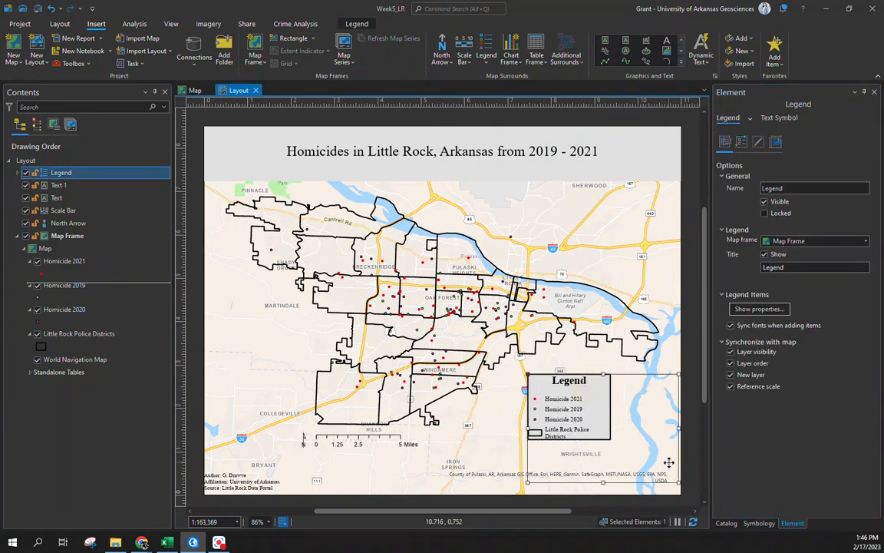
drag(679, 482, 626, 454)
drag(559, 399, 572, 399)
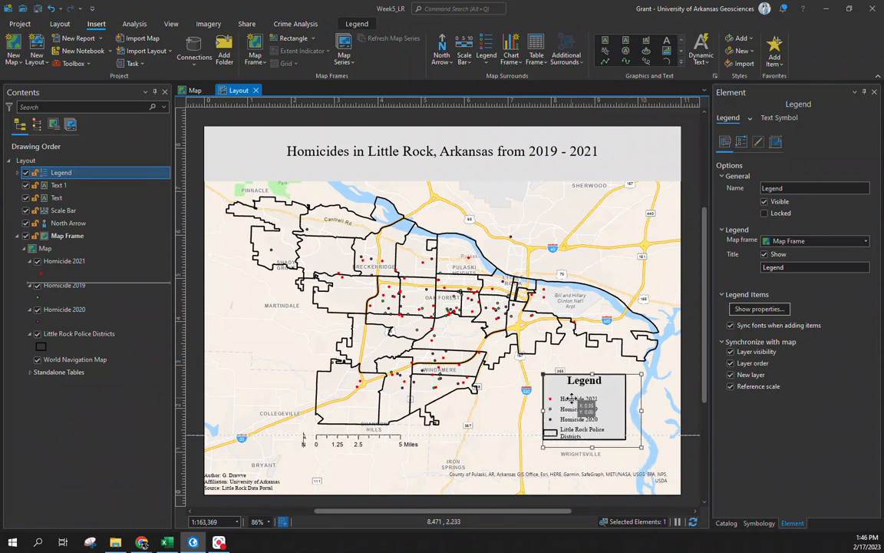
click(192, 323)
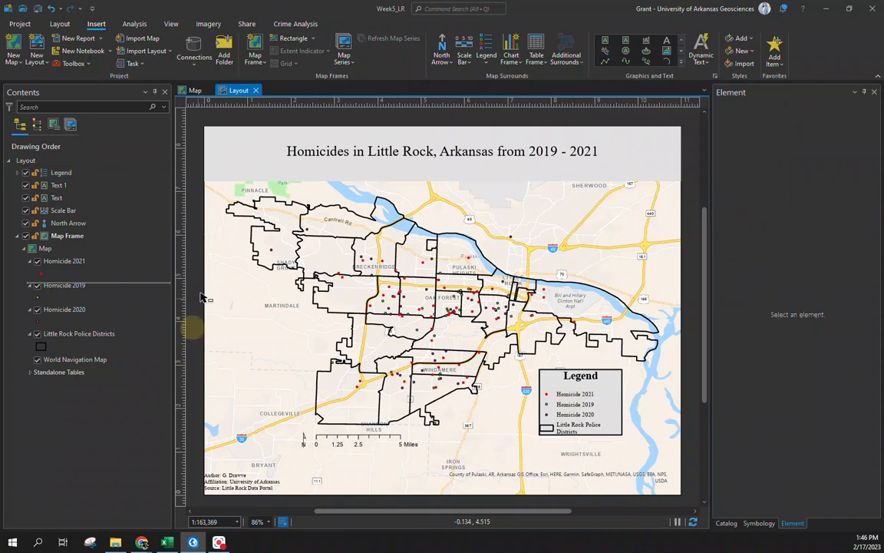
Set the map frame background's outline width to 2 pt, apply it and deselect the frame.
click(220, 341)
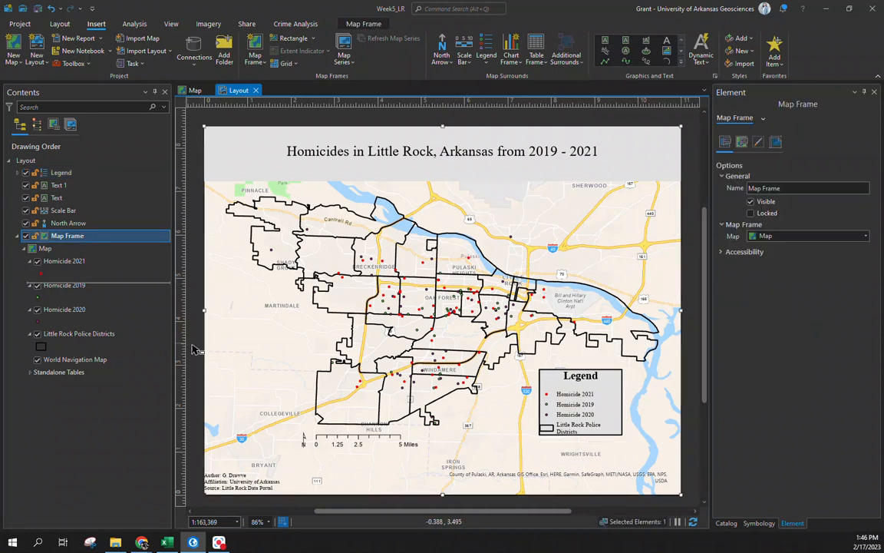
drag(254, 315, 296, 331)
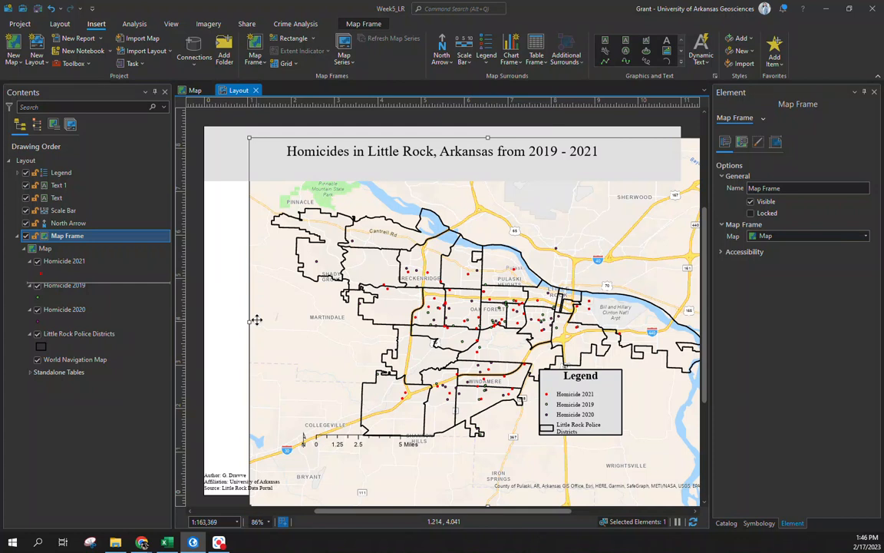
key(ctrl+z)
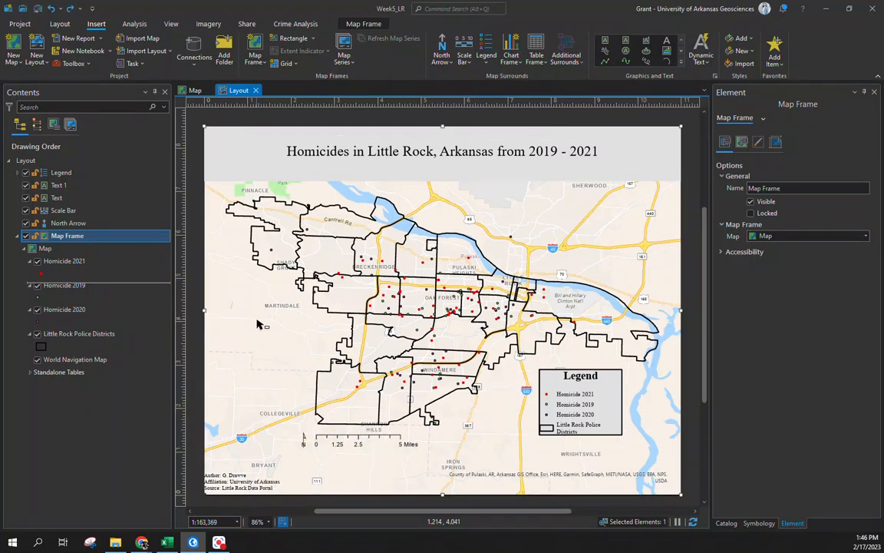
click(765, 121)
click(786, 143)
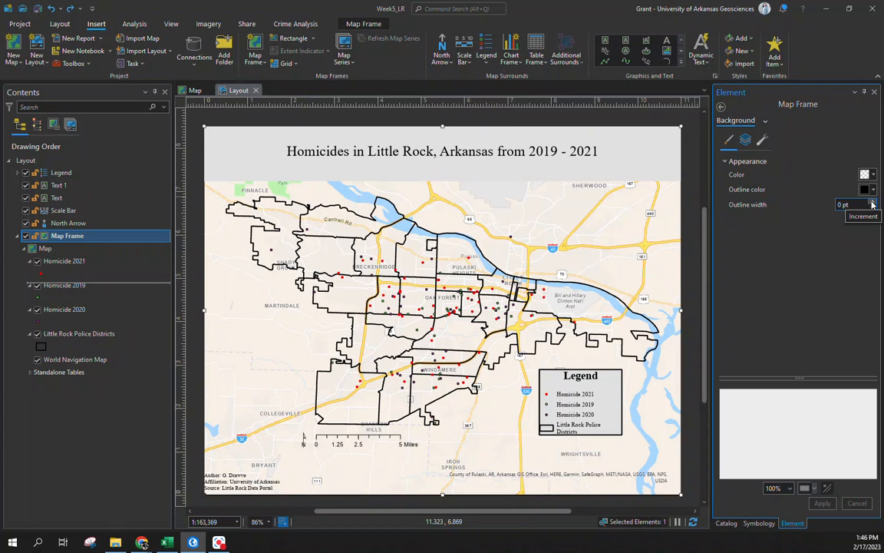
click(873, 205)
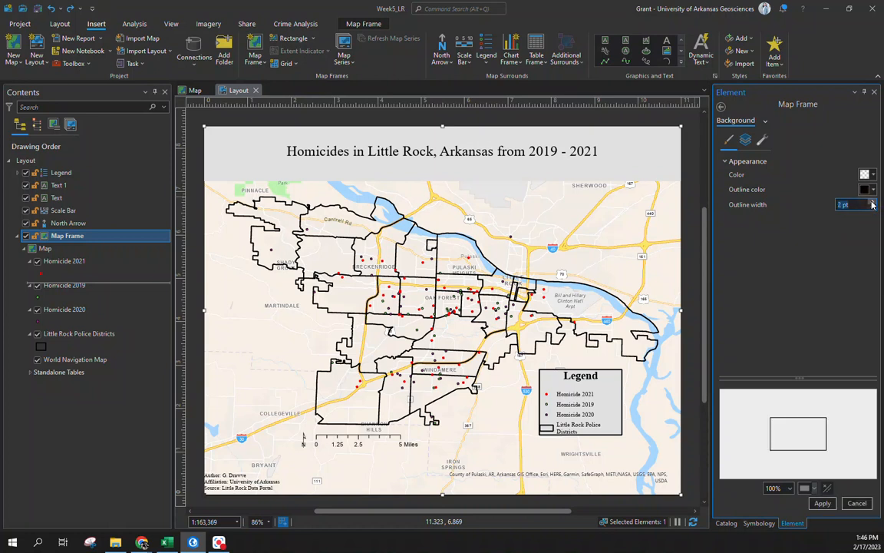
click(820, 504)
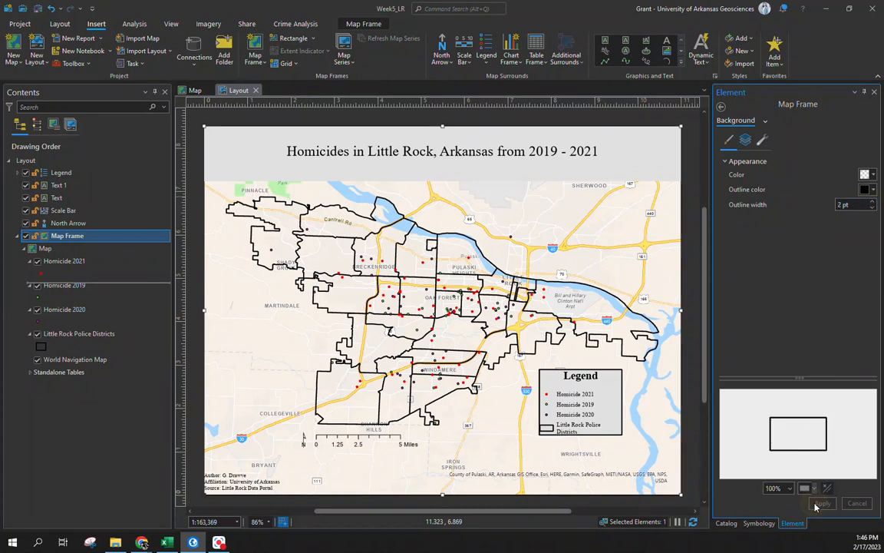
click(698, 191)
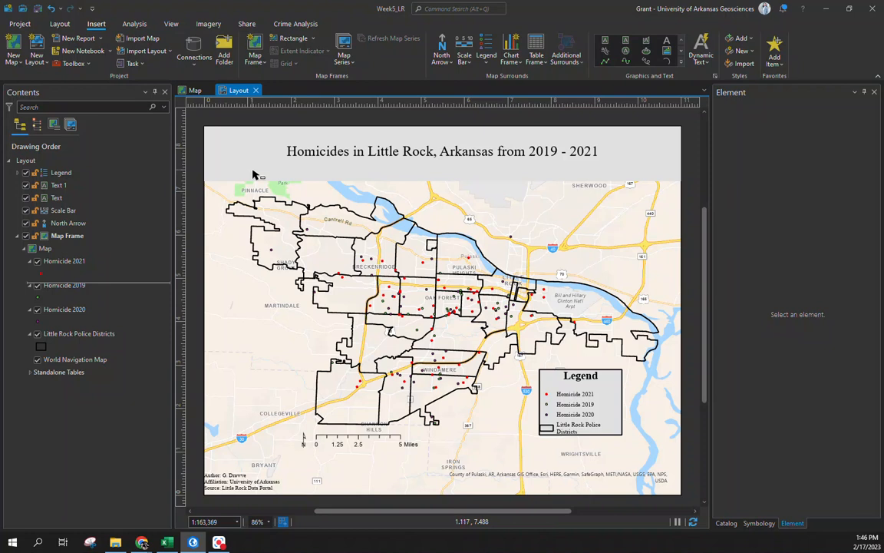
Give the title banner a black border with a 2 pt line width and apply it.
click(626, 161)
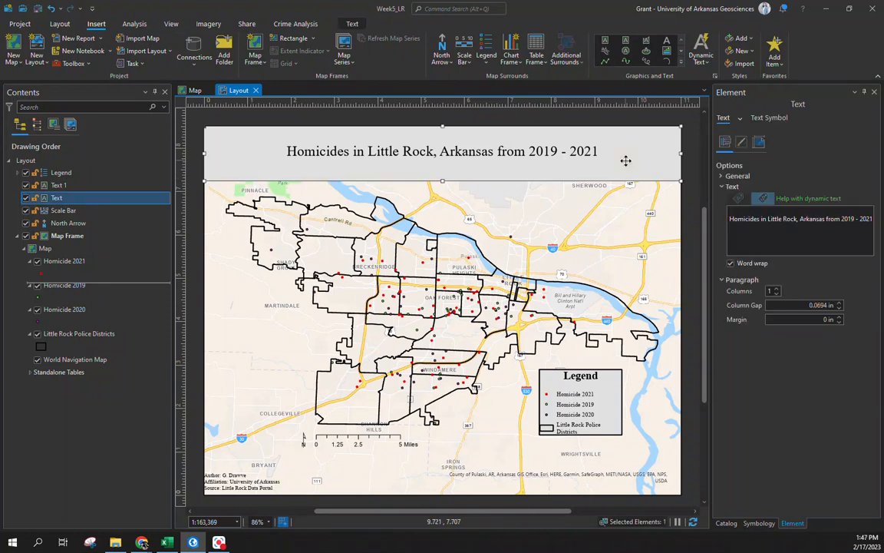
click(740, 118)
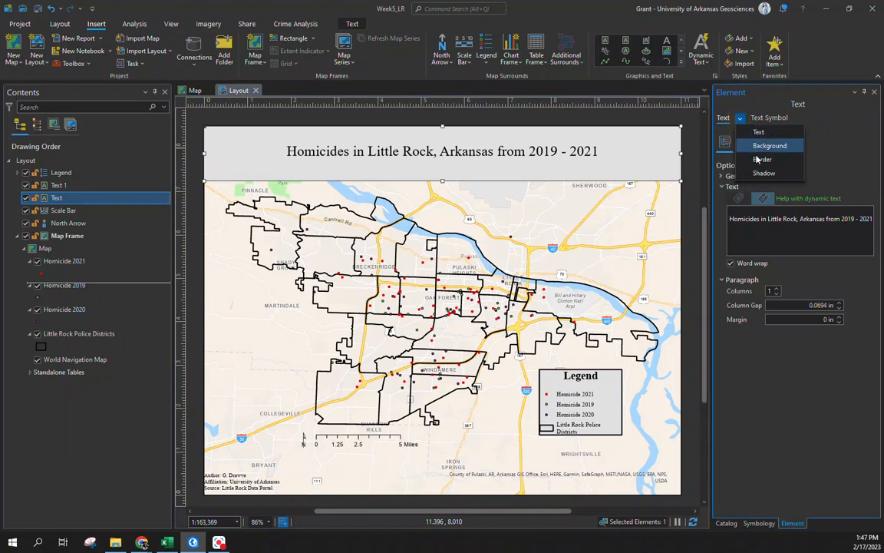
click(752, 159)
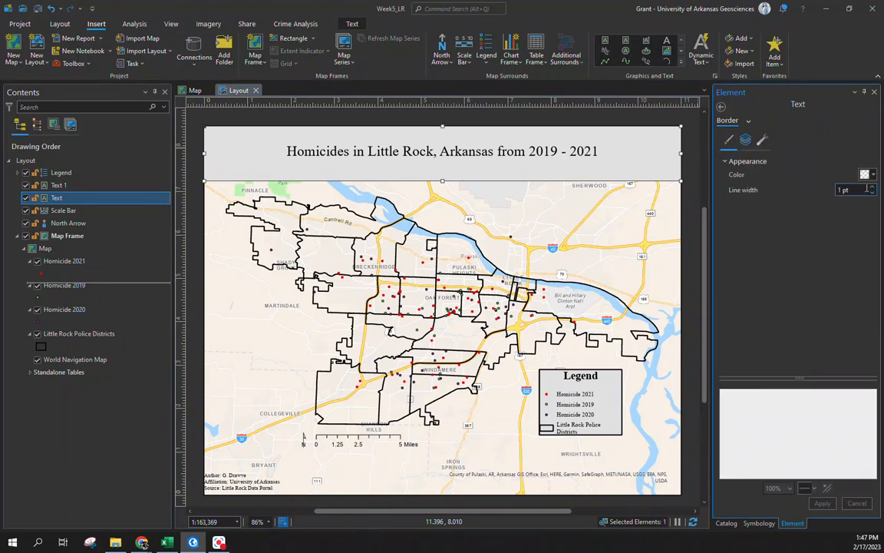
click(867, 174)
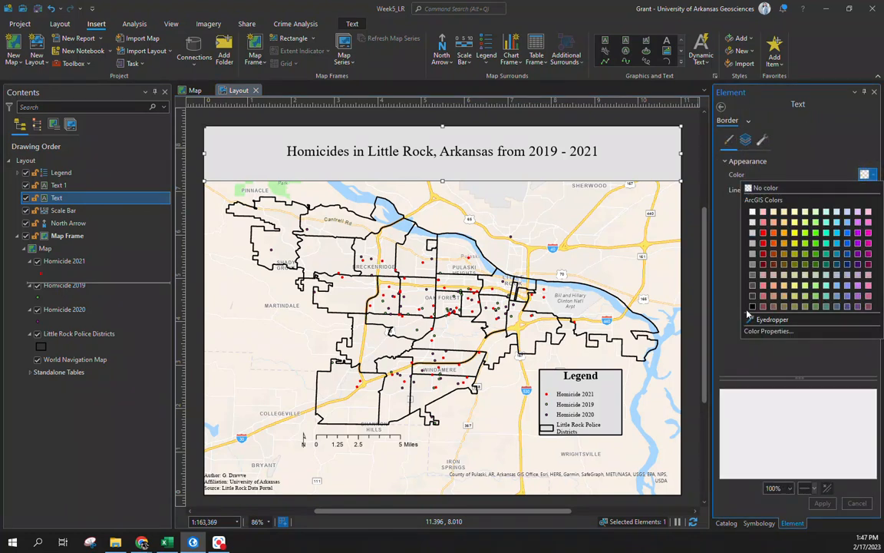
click(752, 306)
click(872, 188)
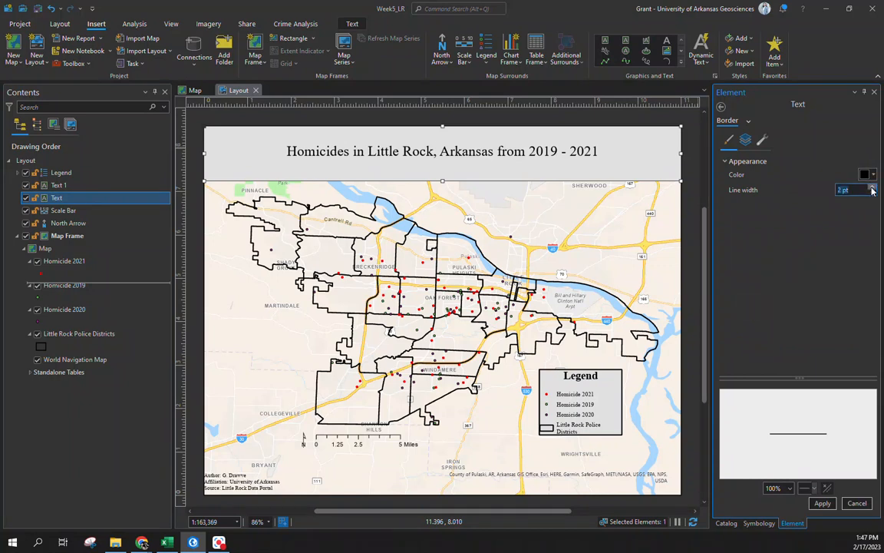
click(822, 503)
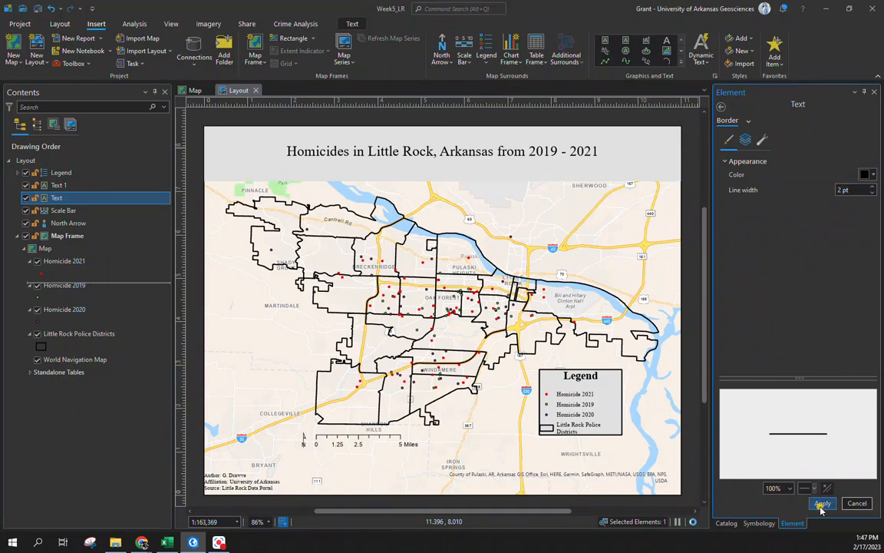
Deselect the title banner so that no layout element stays selected.
click(698, 292)
click(494, 289)
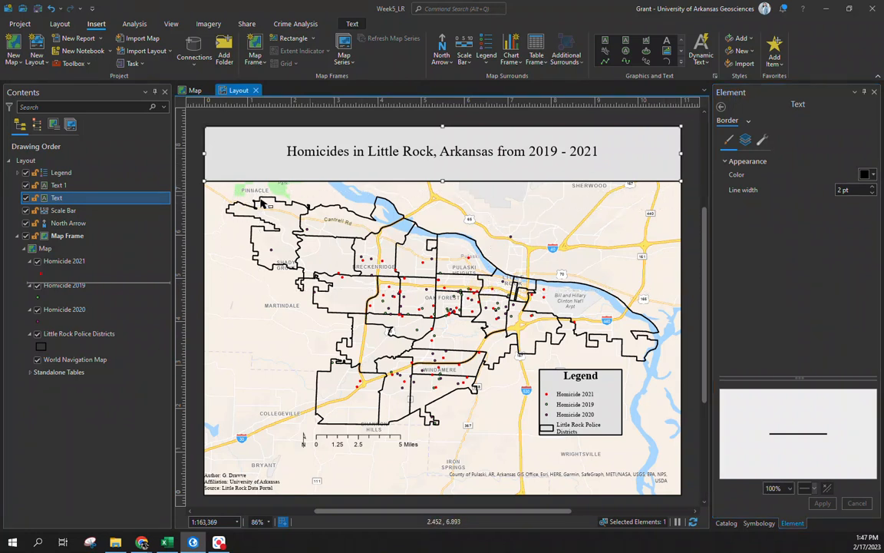
click(184, 207)
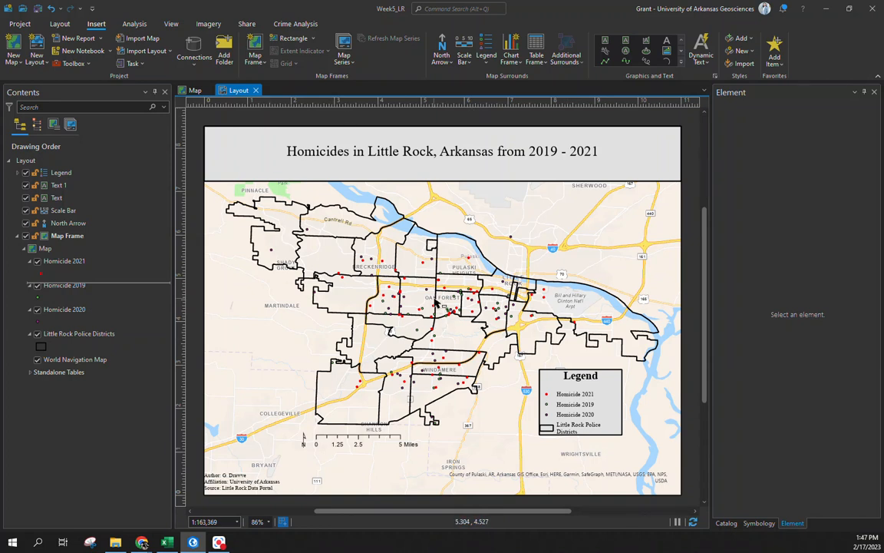
click(247, 25)
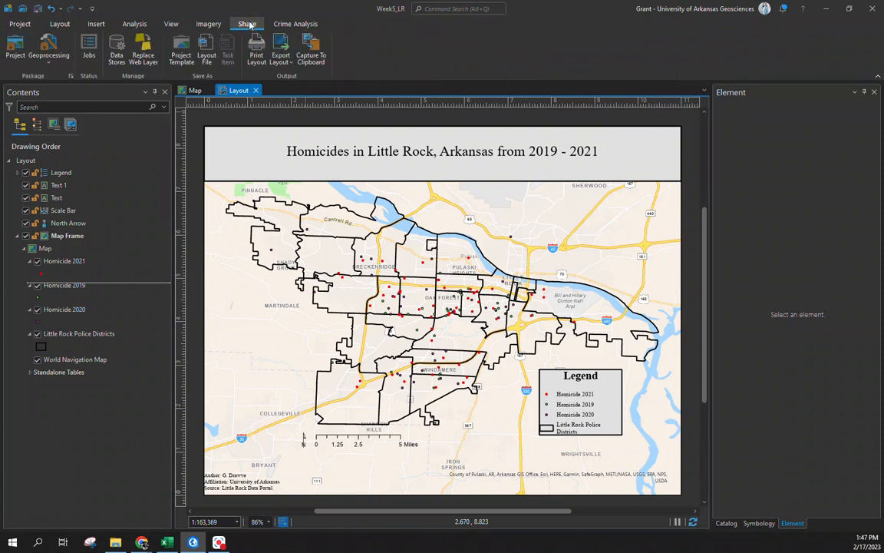
click(277, 63)
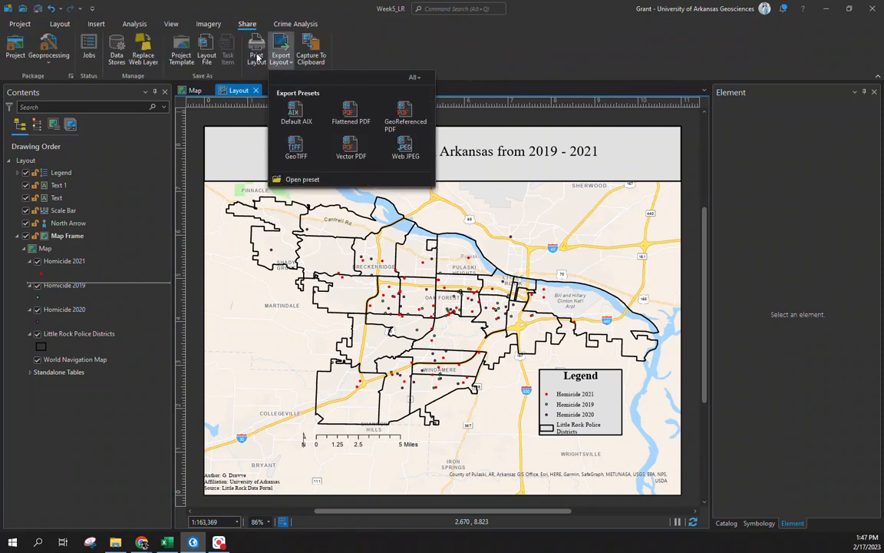
click(256, 58)
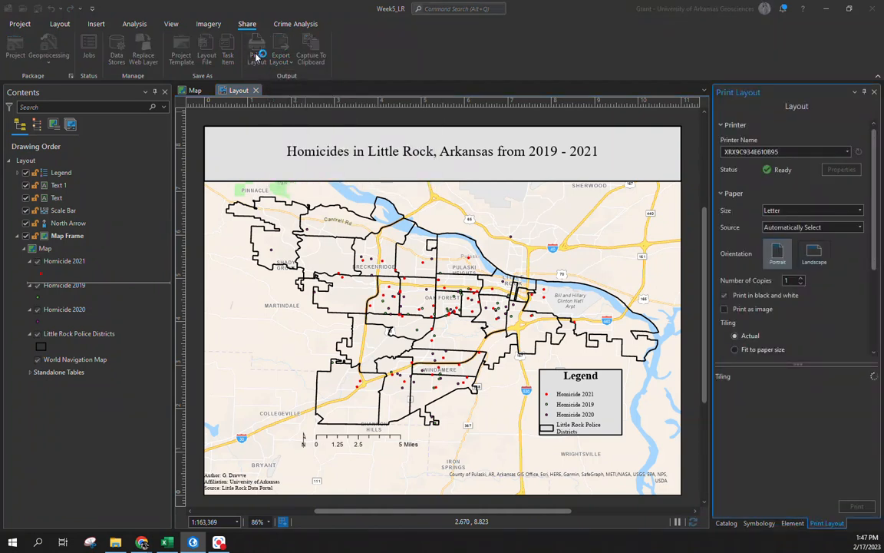
click(847, 152)
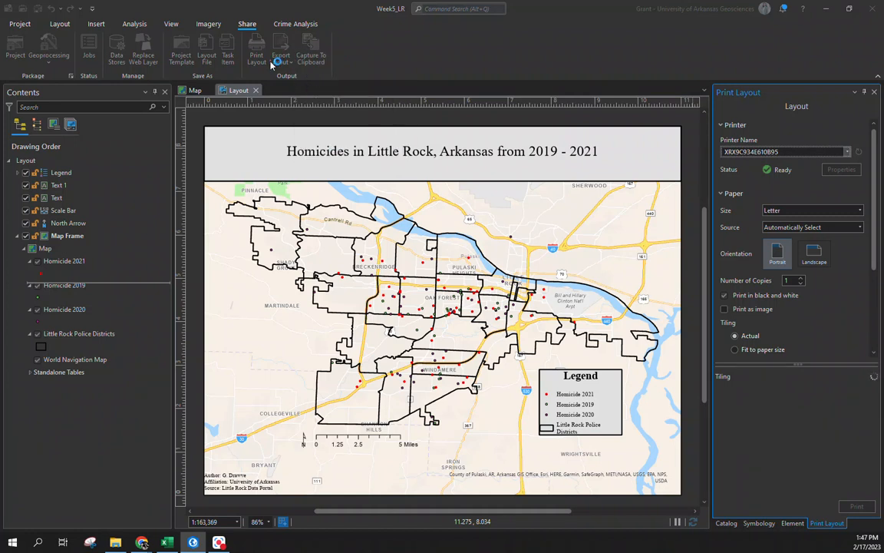
click(874, 93)
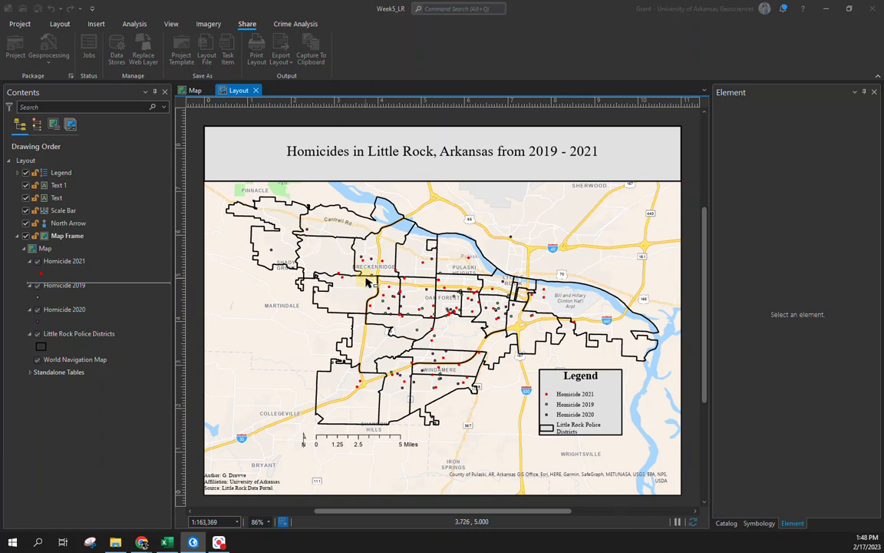
click(192, 230)
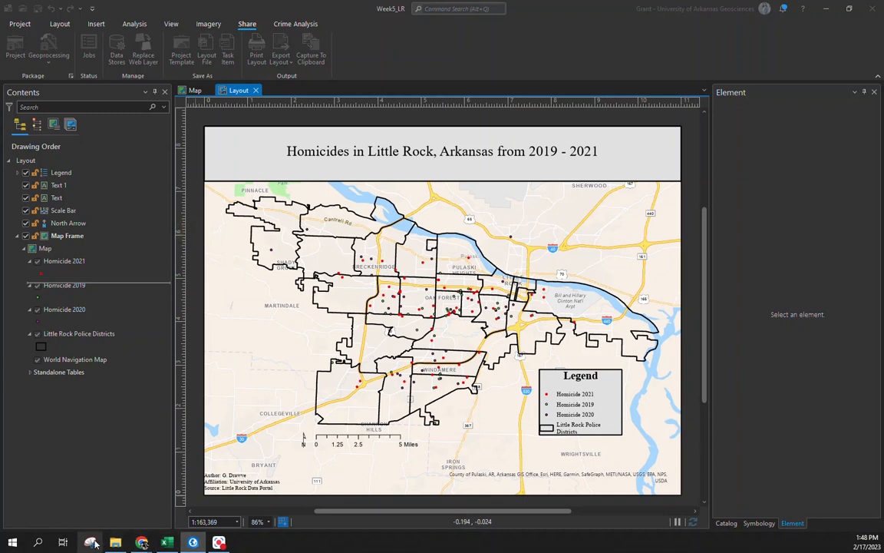
Switch to Snipping Tool, capture the whole layout page, mark beside the title banner, and close the snip without saving.
click(91, 541)
click(362, 207)
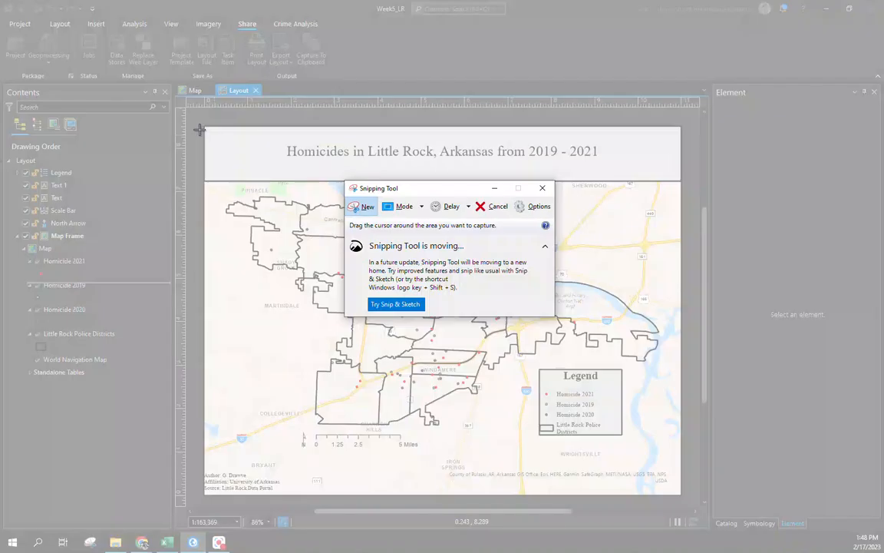
drag(203, 124, 686, 500)
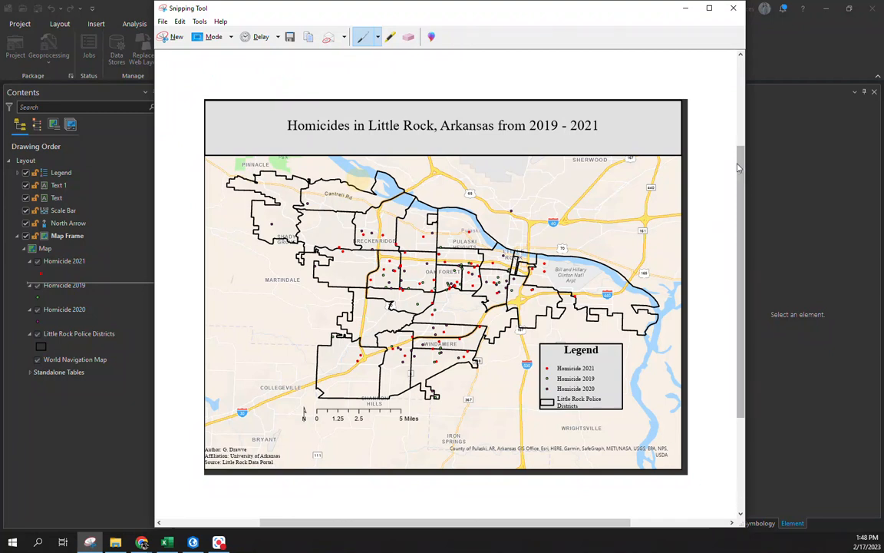
drag(688, 113, 695, 146)
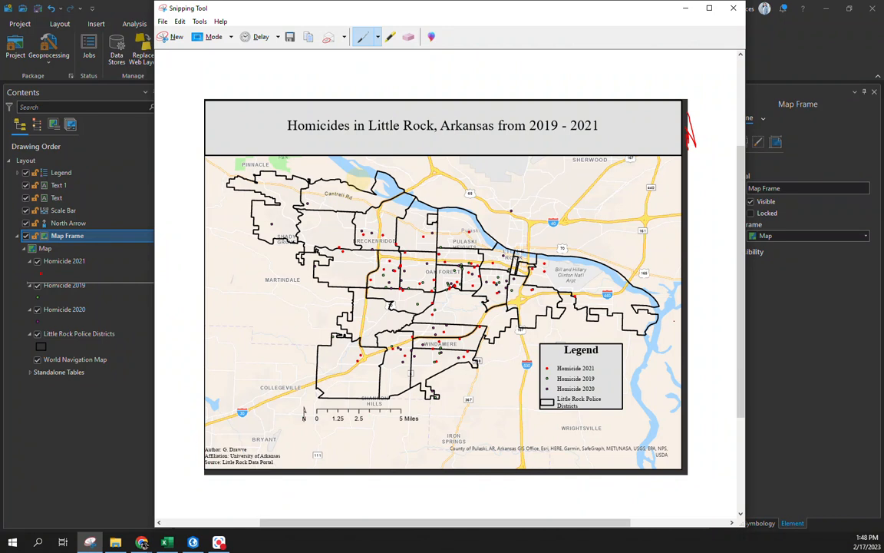
click(733, 9)
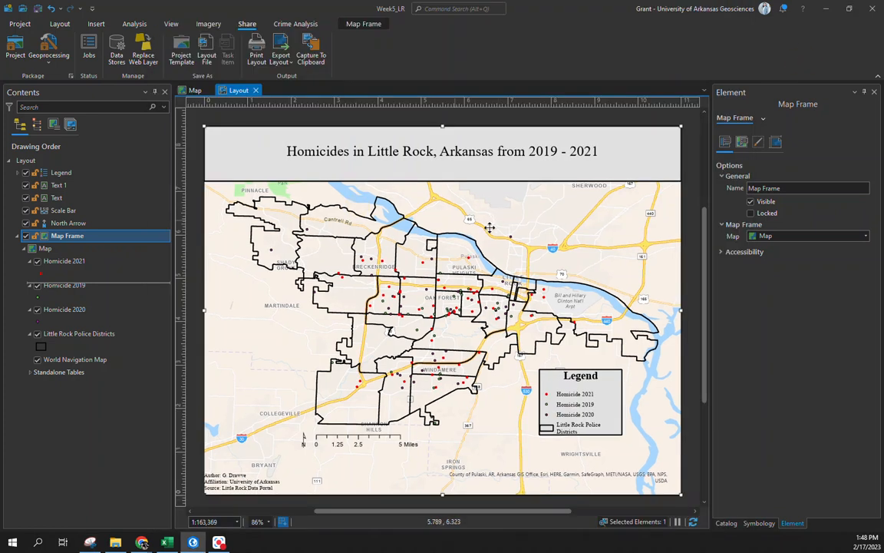
Set up the layout export as a JPEG named FinalMap in the LR_HomicideDistricts folder of the Week5_LR project.
click(281, 48)
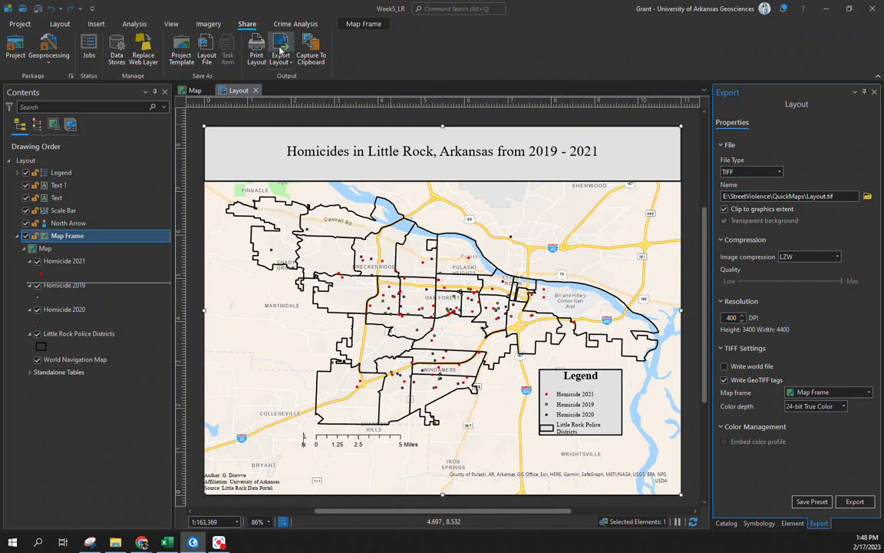
click(751, 170)
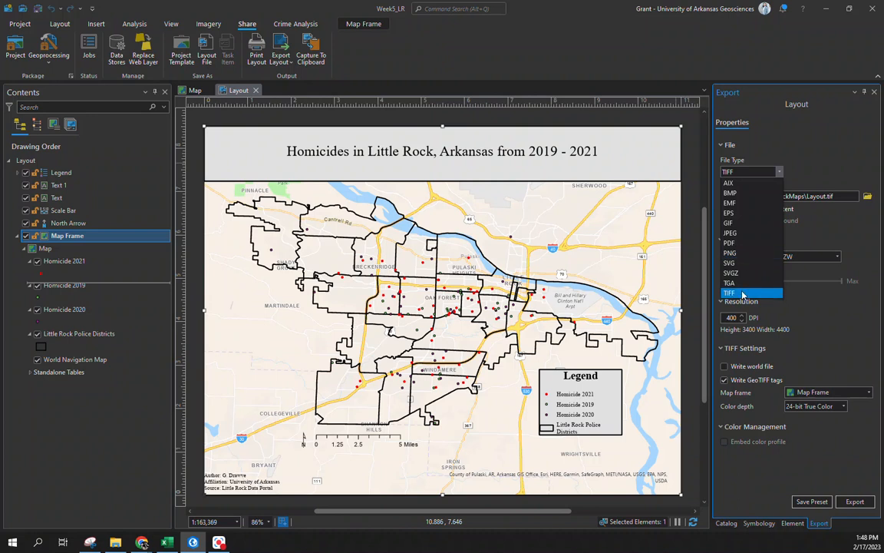
click(742, 233)
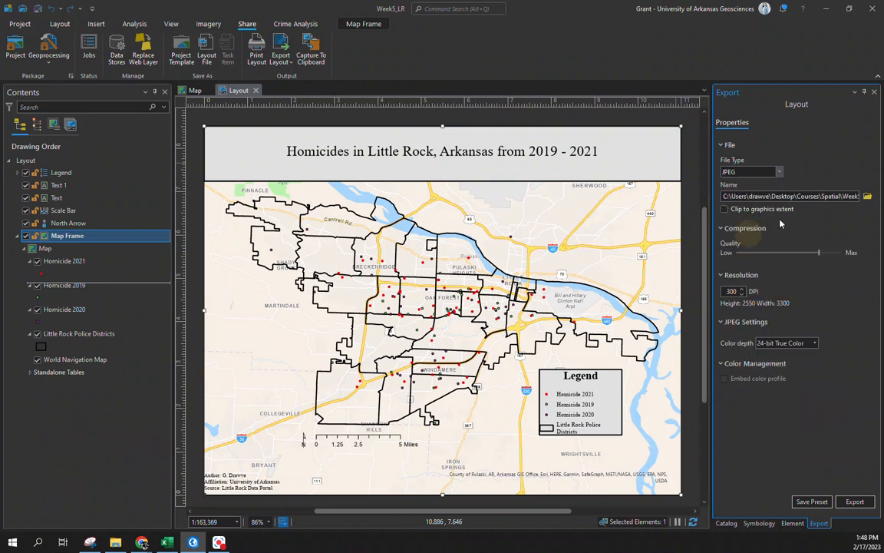
click(867, 196)
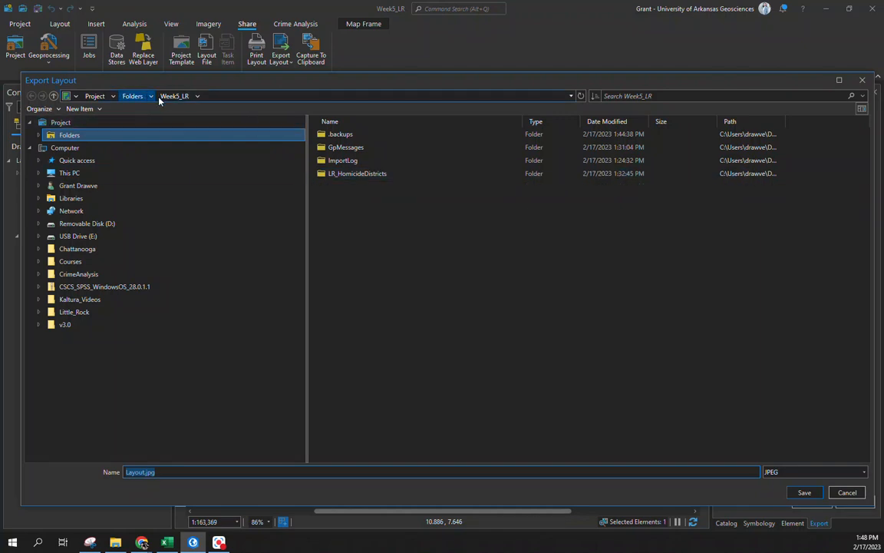
double_click(357, 174)
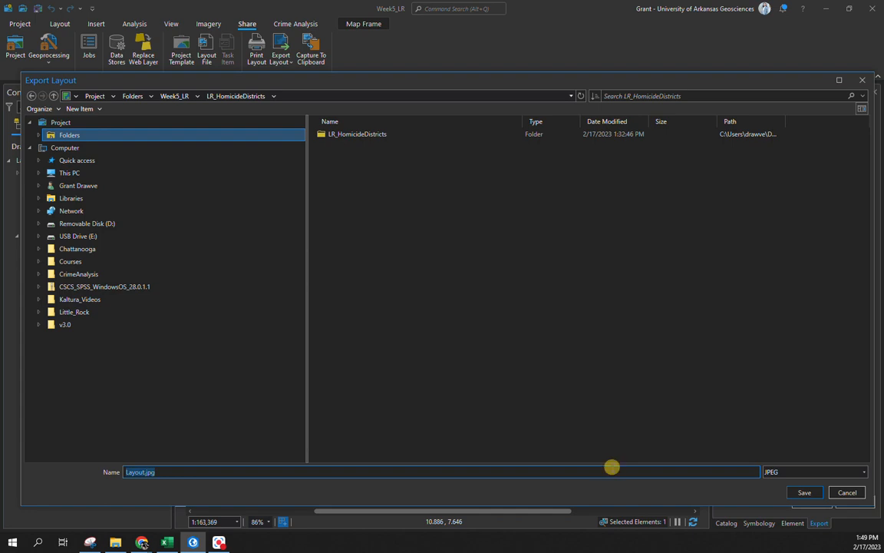
text(L)
click(804, 492)
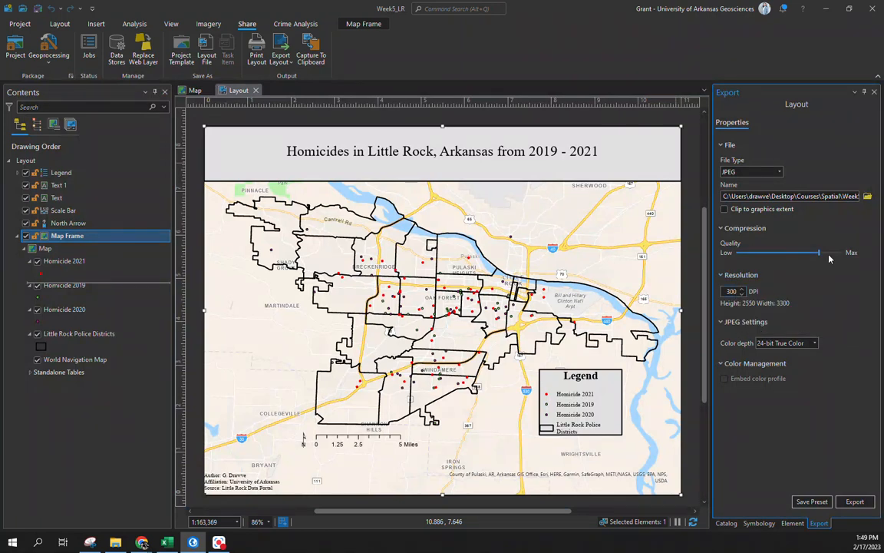
Set the JPEG quality to maximum and the resolution to 500 DPI, and export the layout.
drag(818, 253, 840, 253)
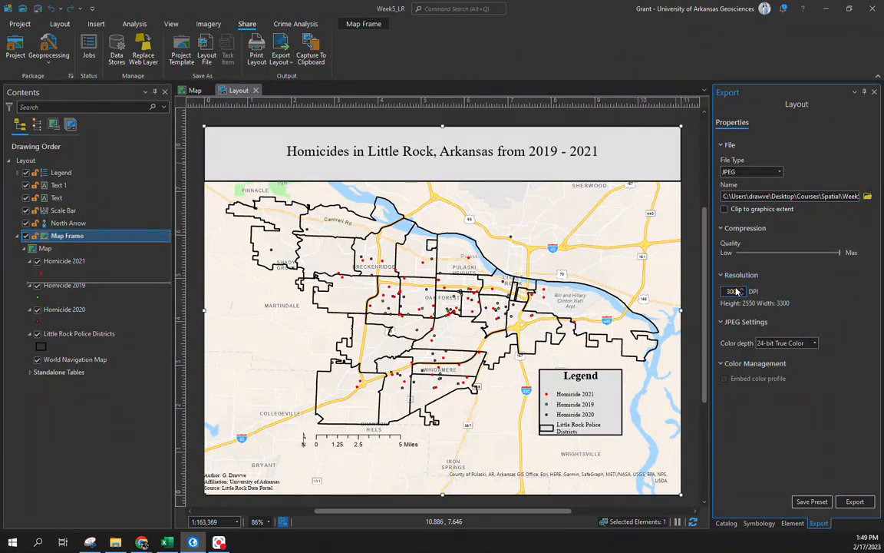
drag(730, 291, 755, 295)
click(823, 417)
click(850, 501)
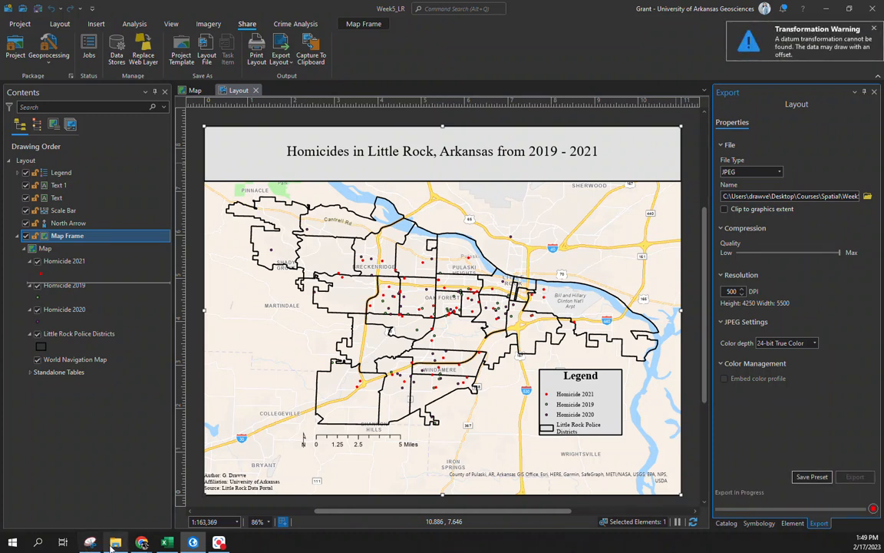
Switch to File Explorer, open FinalMap from the LR_HomicideDistricts folder to inspect the exported map, and close both windows.
click(114, 544)
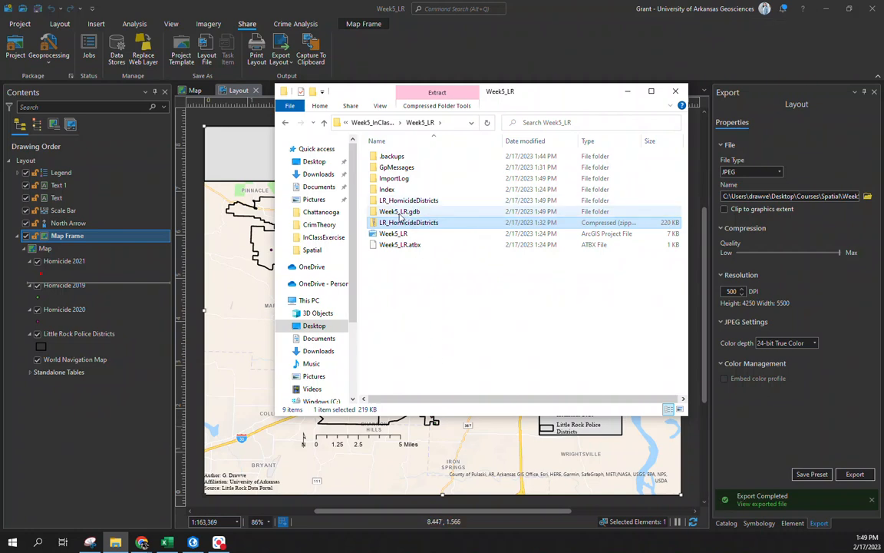
double_click(407, 201)
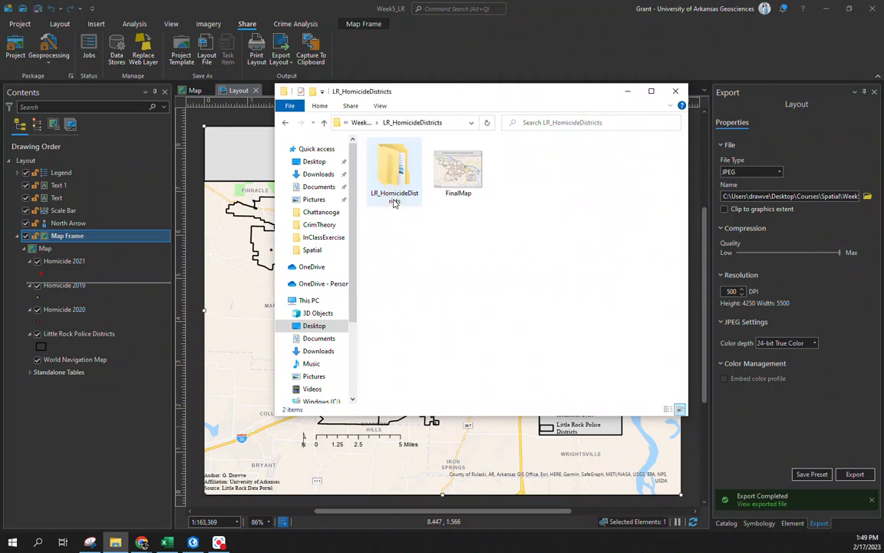
double_click(458, 170)
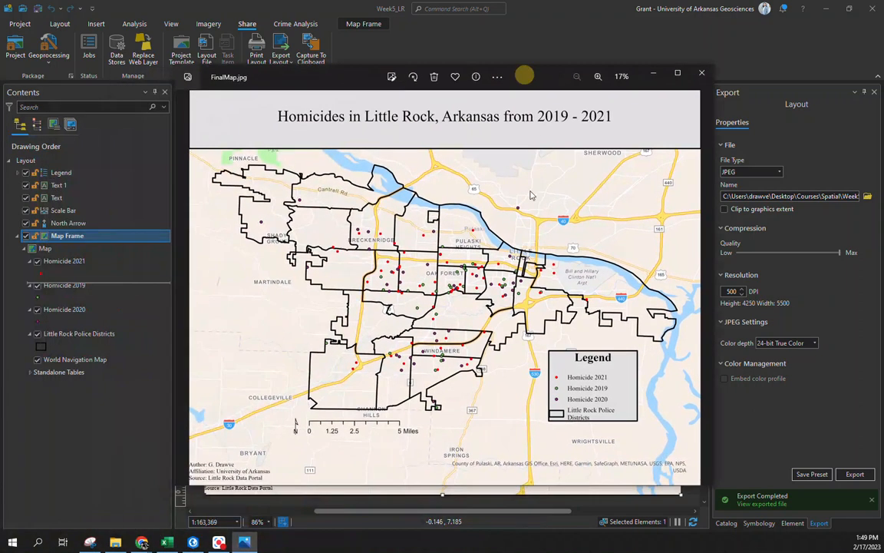
scroll(624, 234, up, 2)
scroll(624, 235, down, 2)
click(701, 73)
click(675, 92)
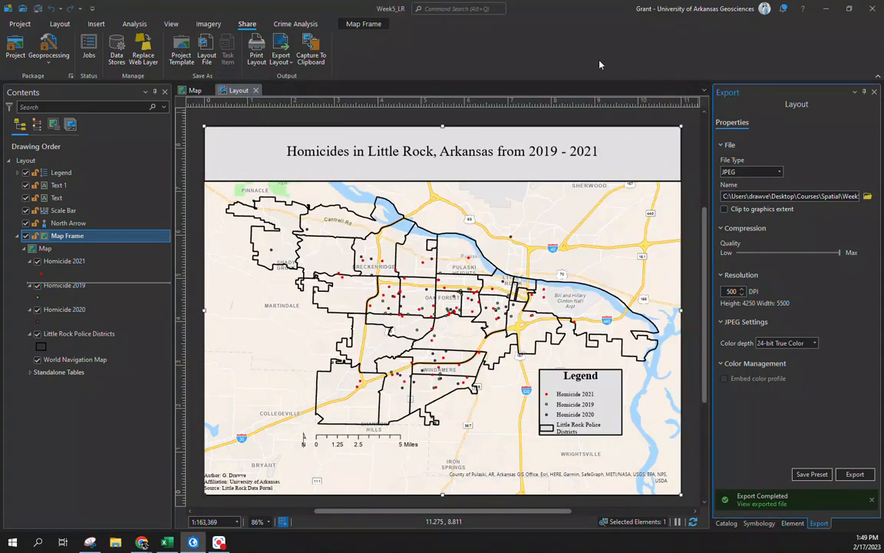